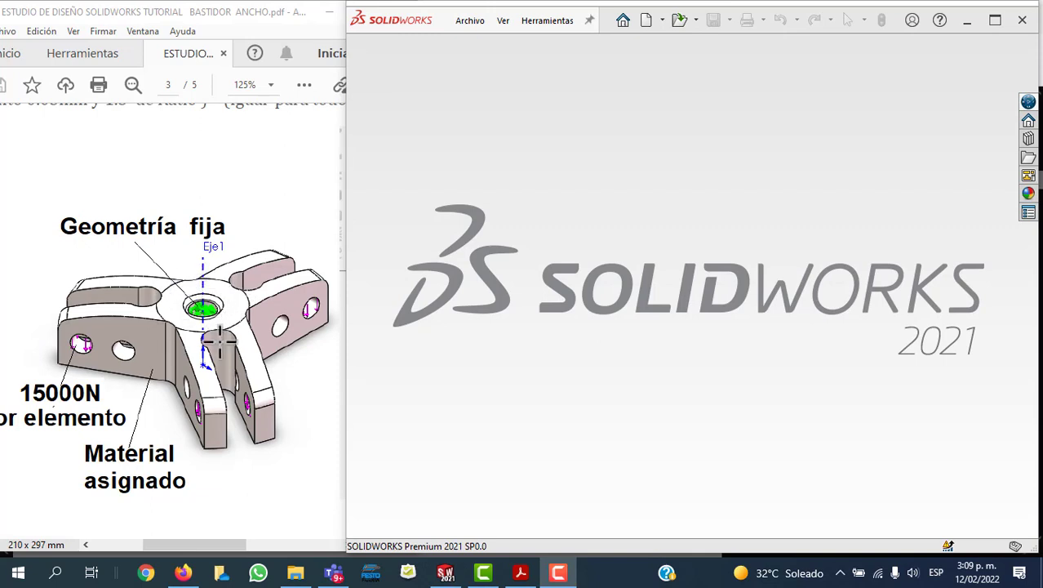
Step: Select the tutorial figure in the PDF guide, then return to SOLIDWORKS
drag(204, 544, 201, 547)
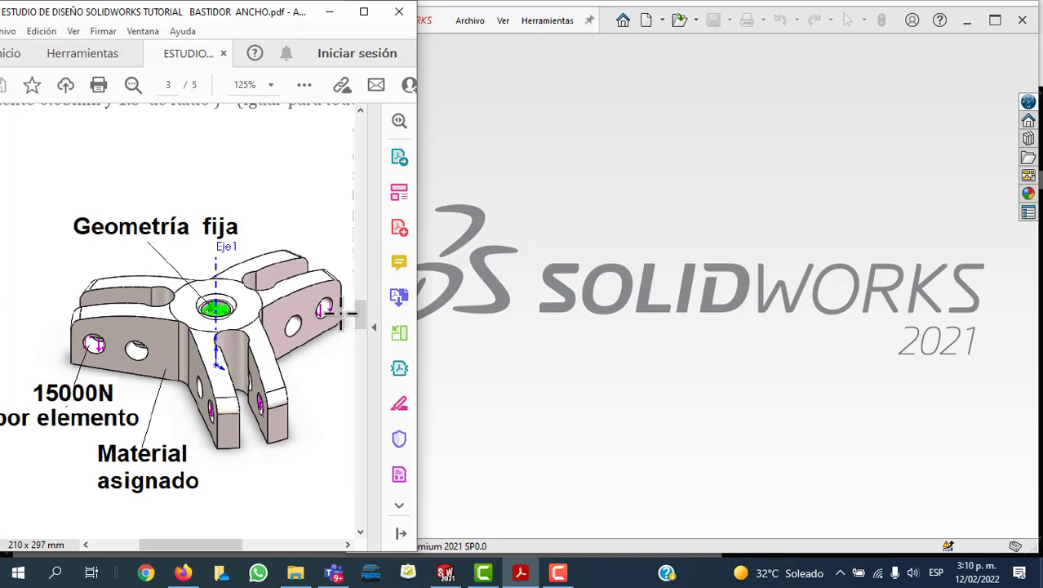
drag(315, 298, 337, 329)
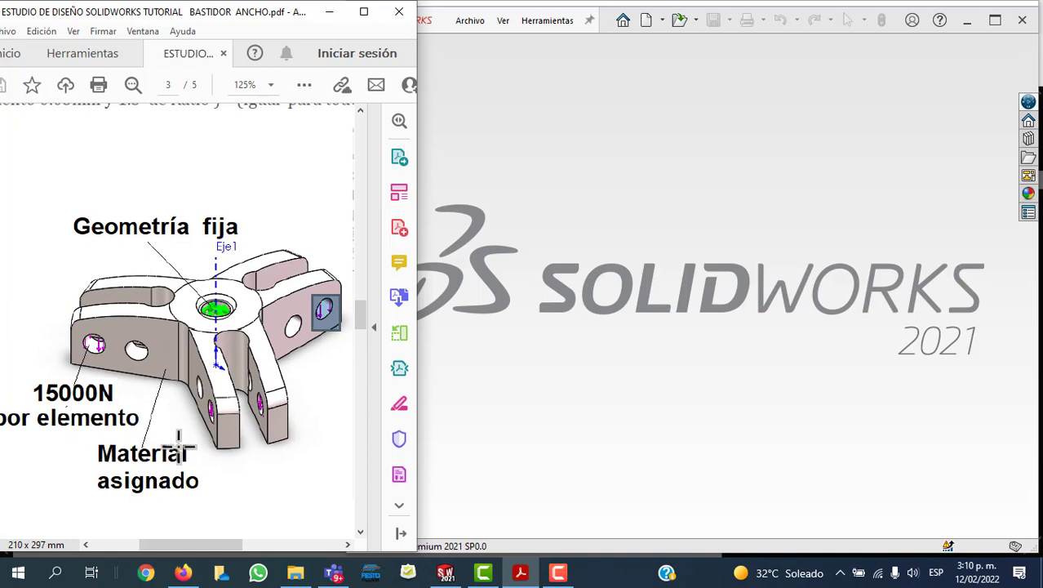
click(310, 373)
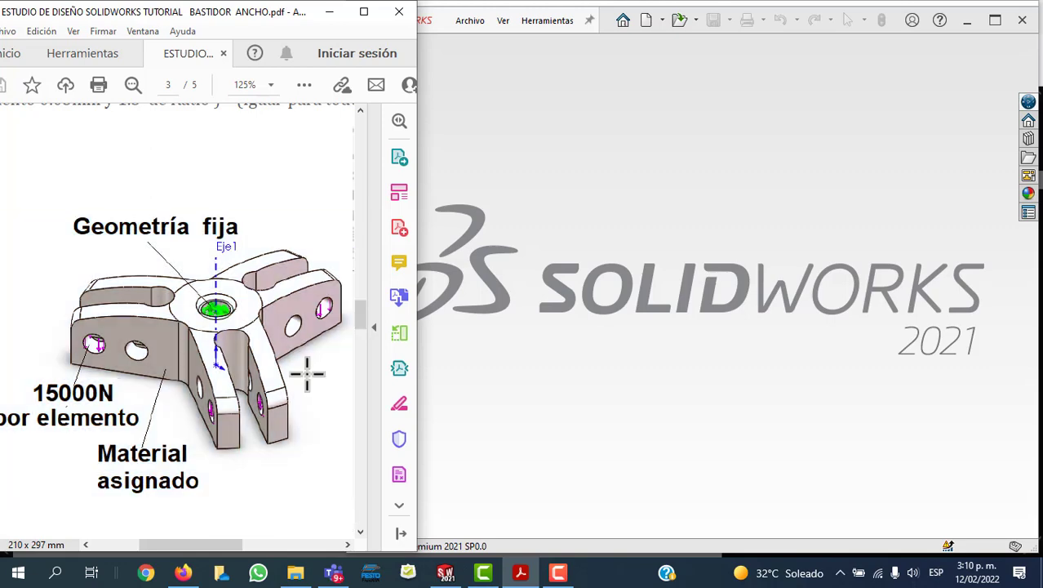
click(614, 179)
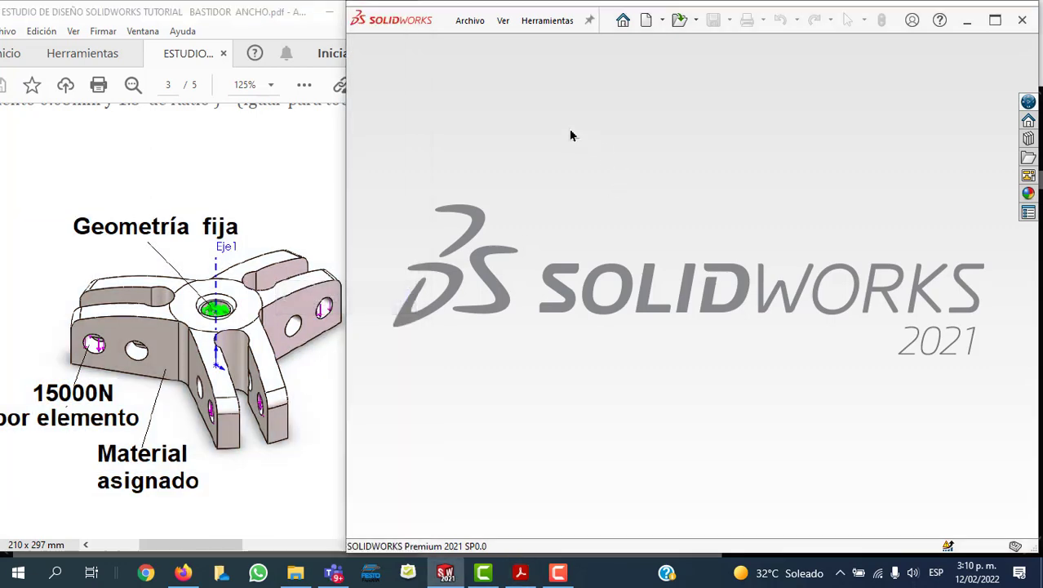
Step: Open Puente_Cruz extractor SW2019 OK.SLDPRT from Descargas and accept the educational-version warning
click(484, 24)
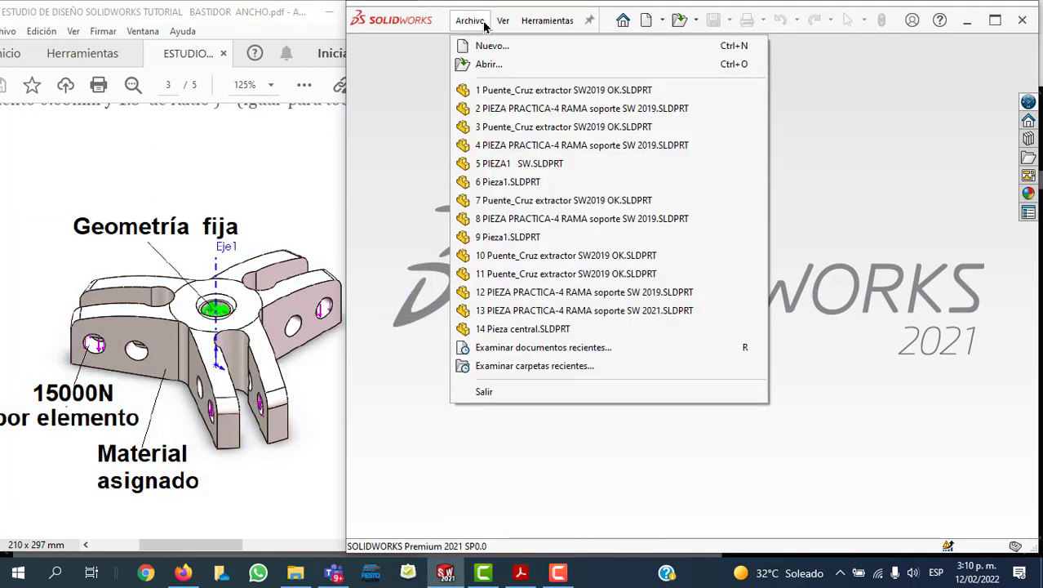
click(494, 66)
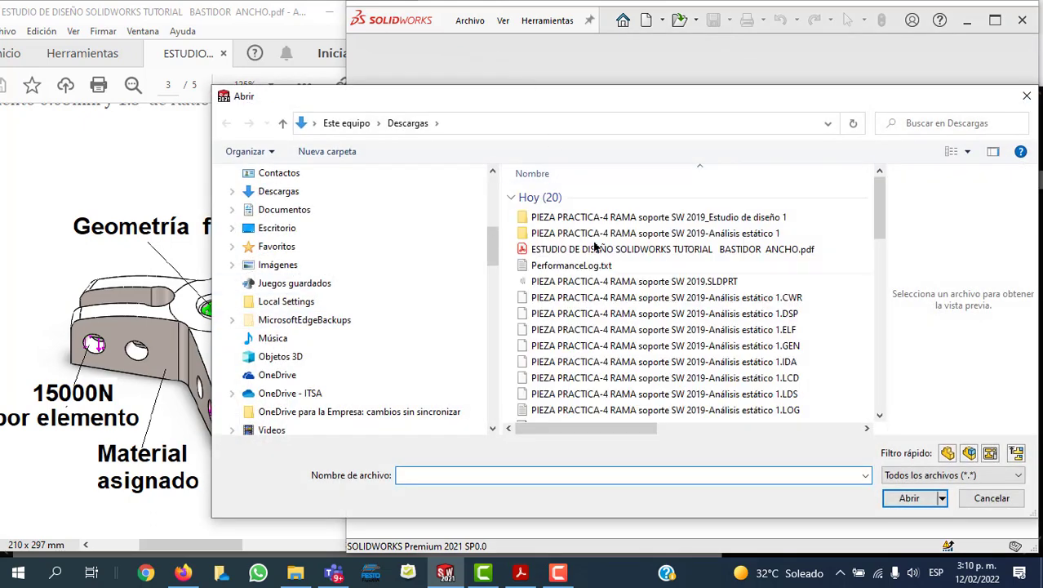
scroll(636, 278, down, 6)
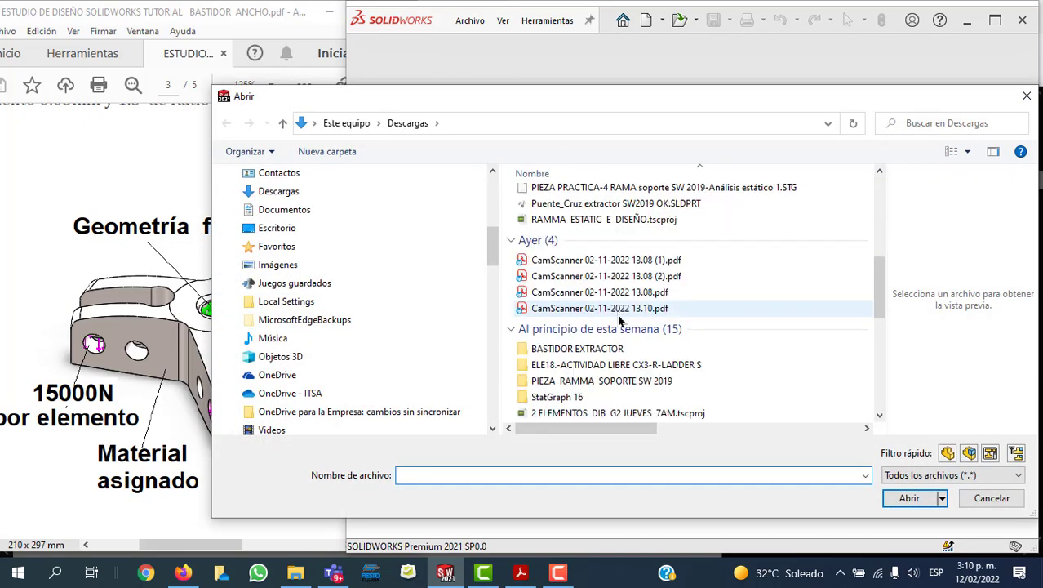
click(561, 206)
double_click(561, 209)
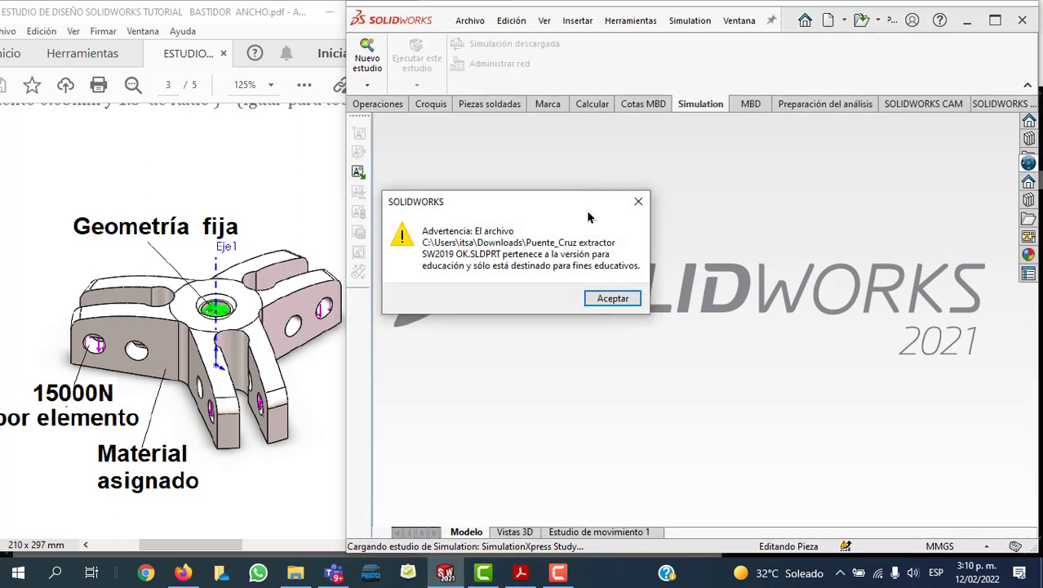
click(611, 298)
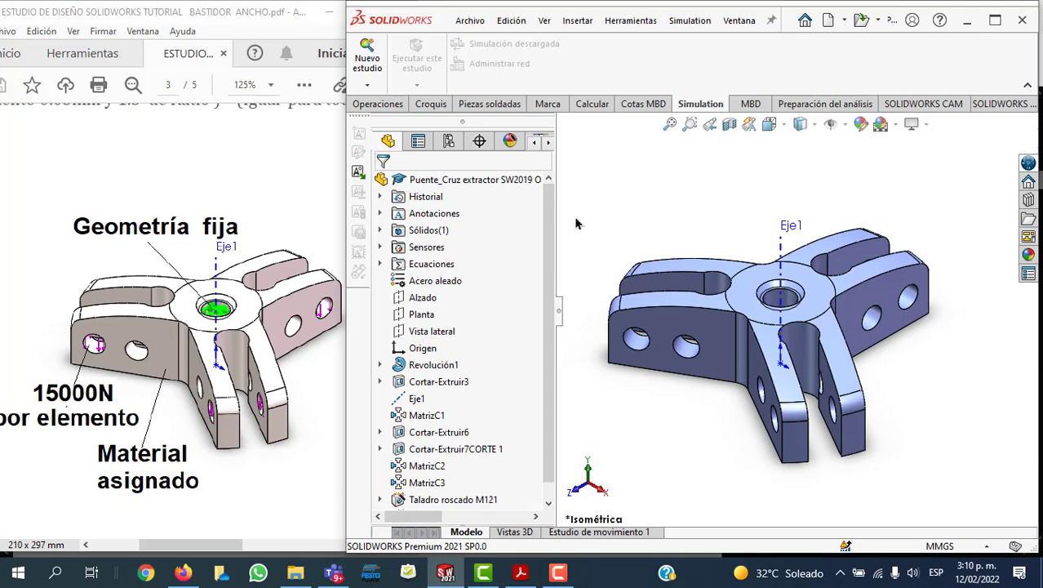
Step: Inspect the part's Acero aleado material entry in the FeatureManager tree
mouse_move(547, 326)
scroll(548, 188, down, 1)
scroll(548, 188, up, 1)
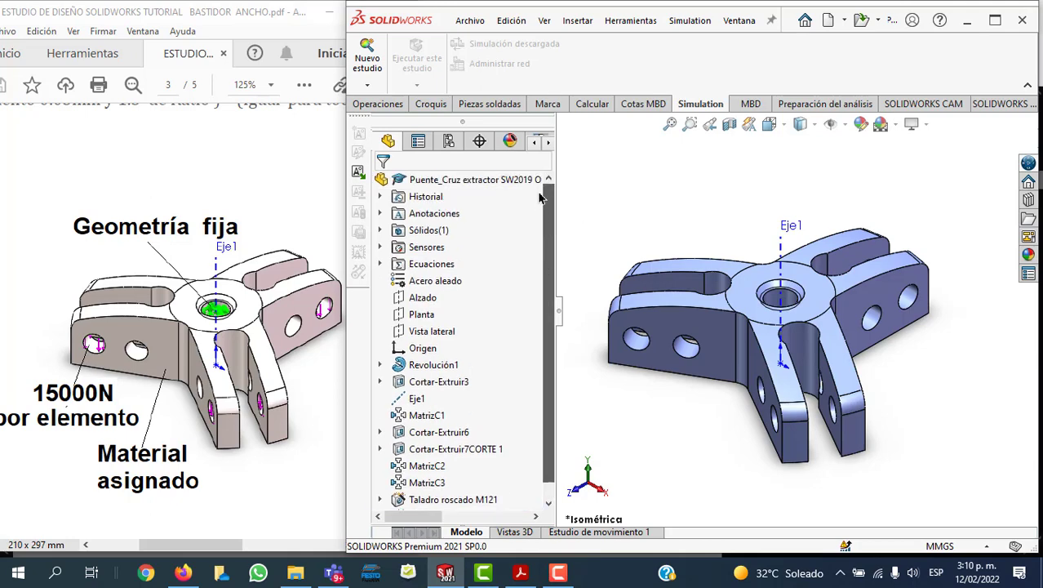
click(456, 183)
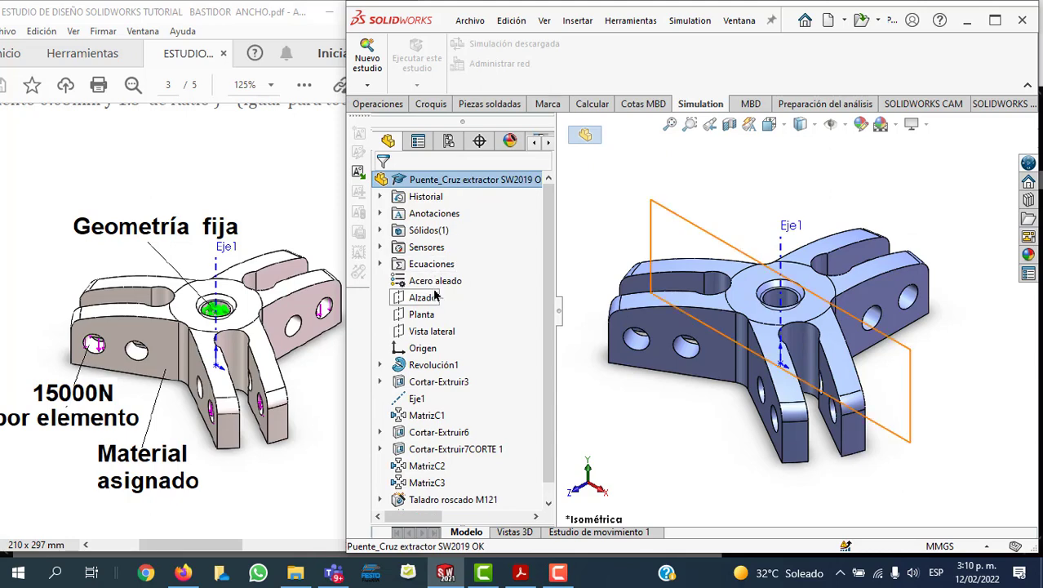
click(432, 284)
right_click(425, 285)
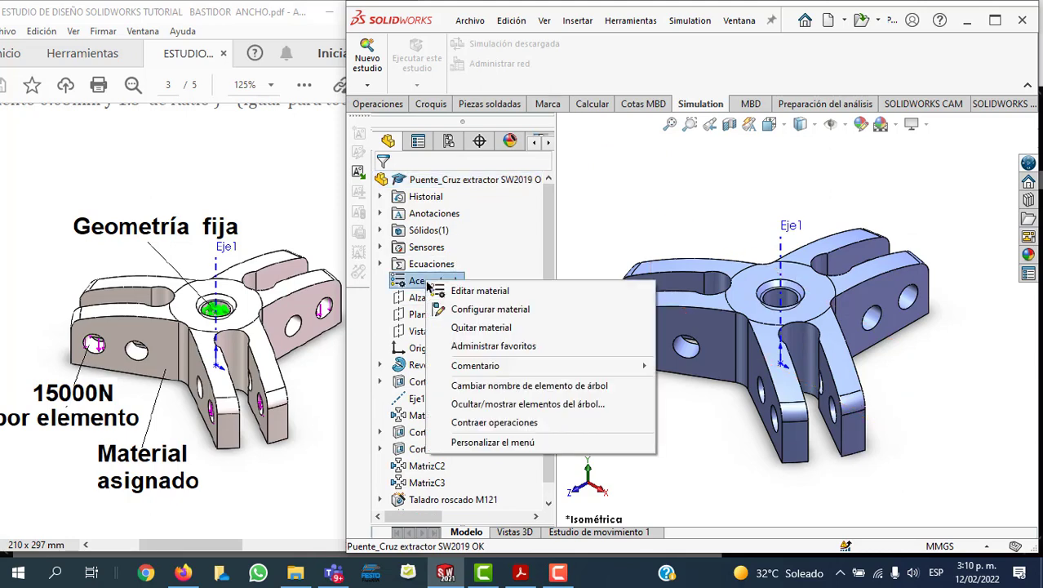
key(Escape)
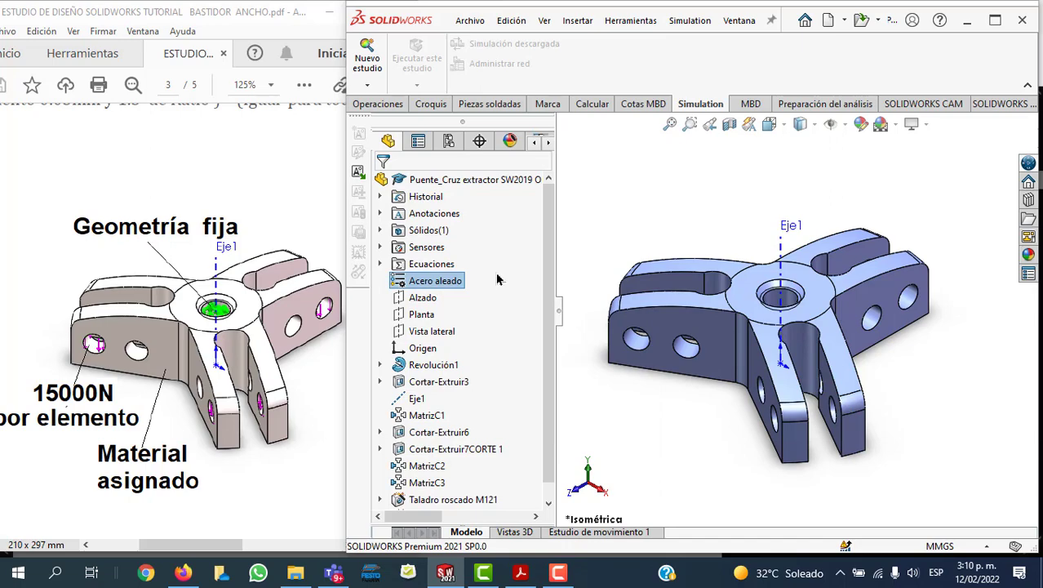
Step: Reapply Acero aleado (yield 620.422 N/mm^2) from the Acero category in the Material dialog
double_click(496, 280)
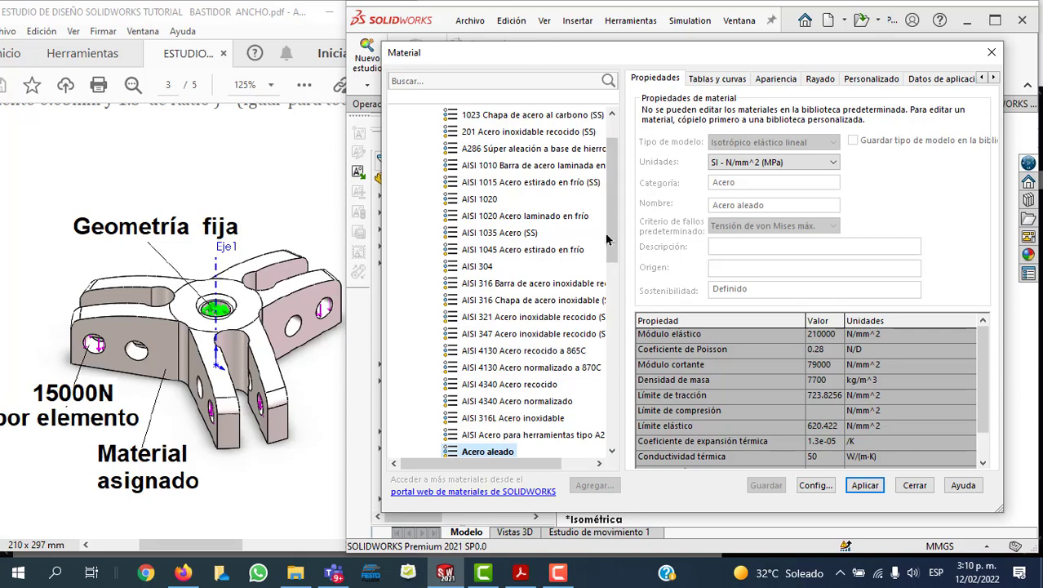
scroll(614, 220, up, 1)
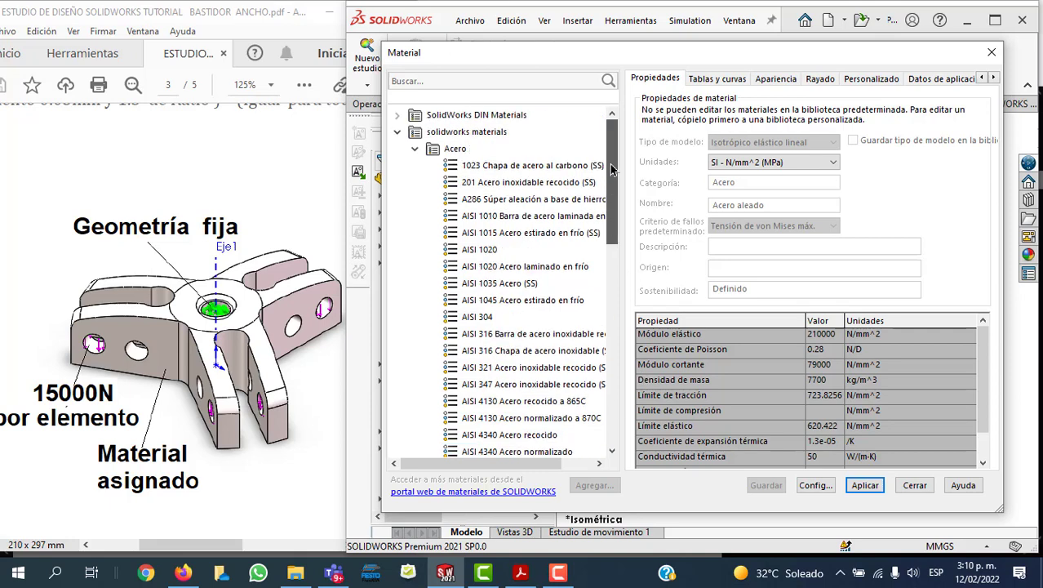
click(415, 150)
click(416, 149)
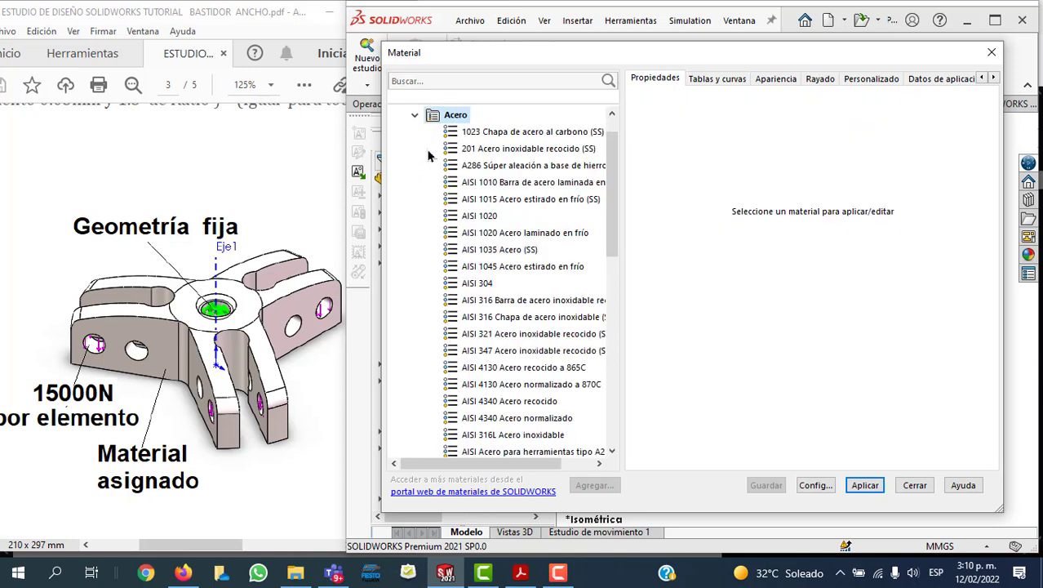
drag(610, 156, 609, 275)
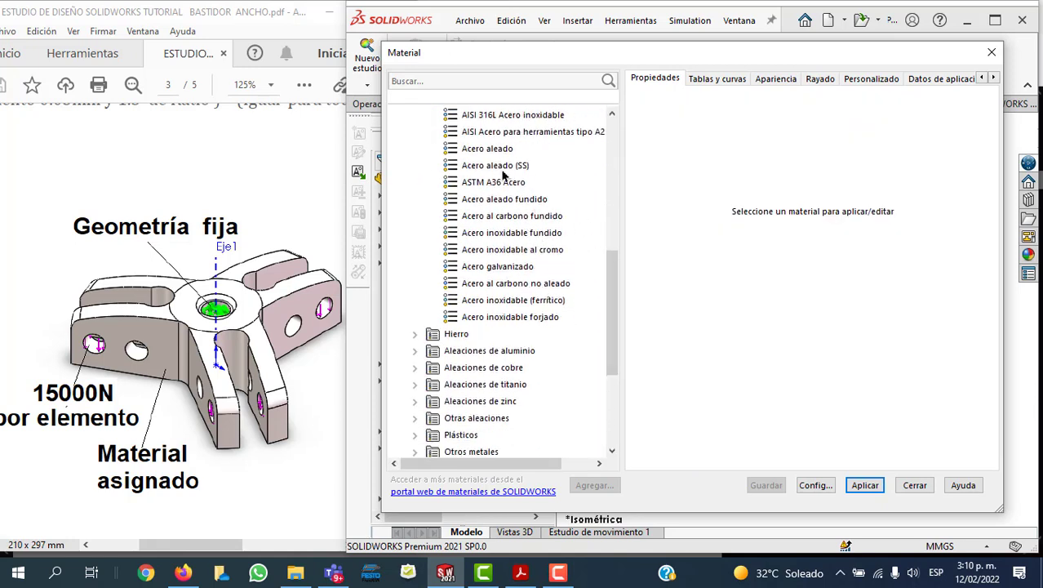
click(482, 151)
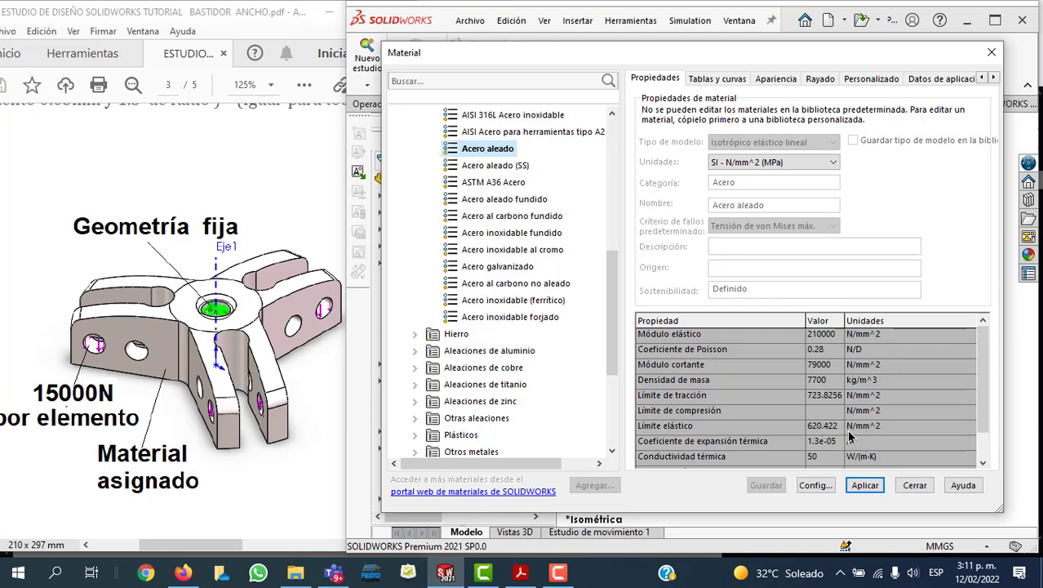
click(870, 488)
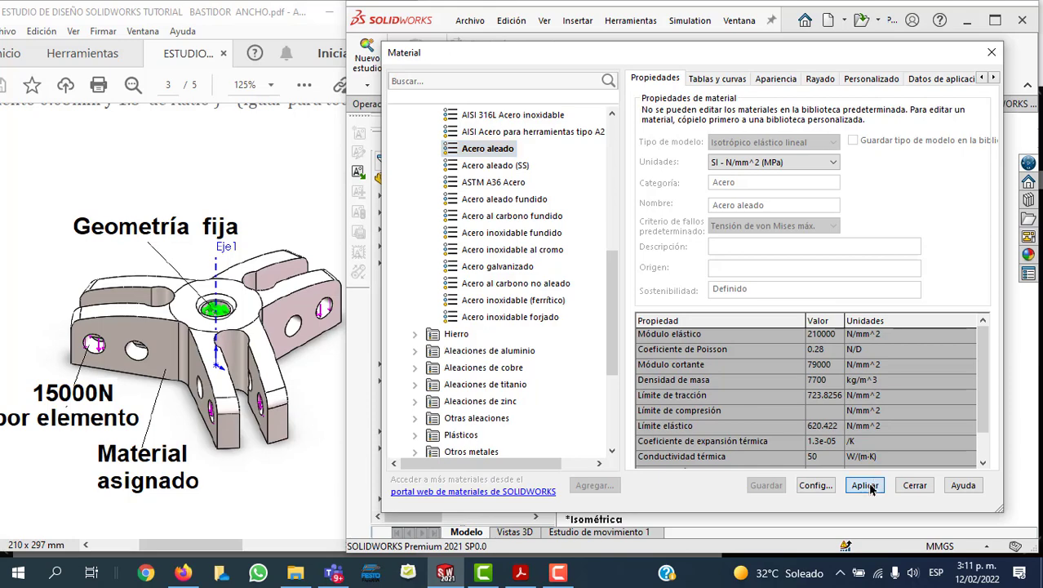
click(915, 484)
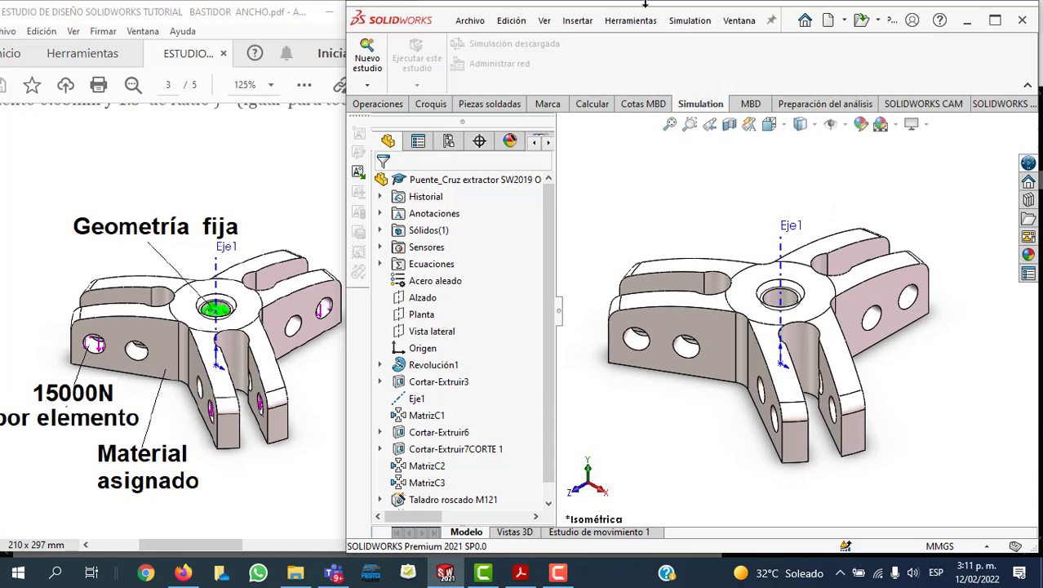
Step: Tick SOLIDWORKS Simulation in Herramientas > Complementos and confirm
click(624, 28)
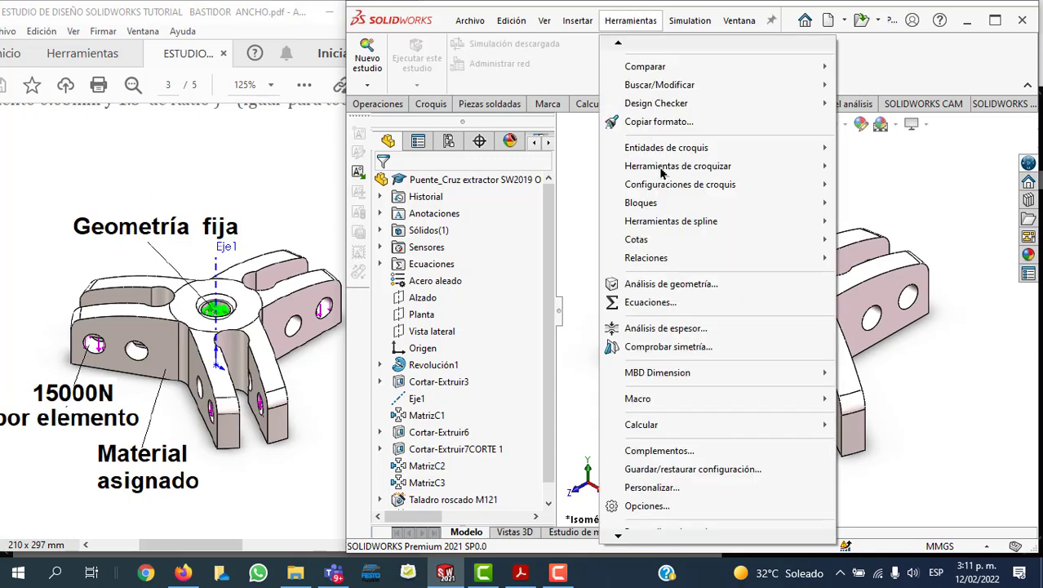
click(628, 506)
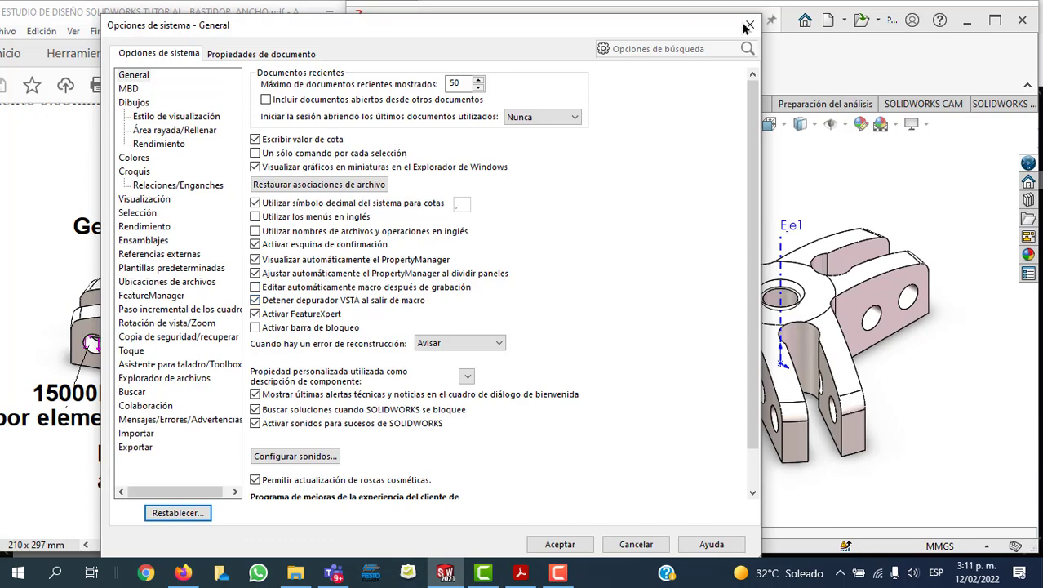
click(747, 27)
click(630, 20)
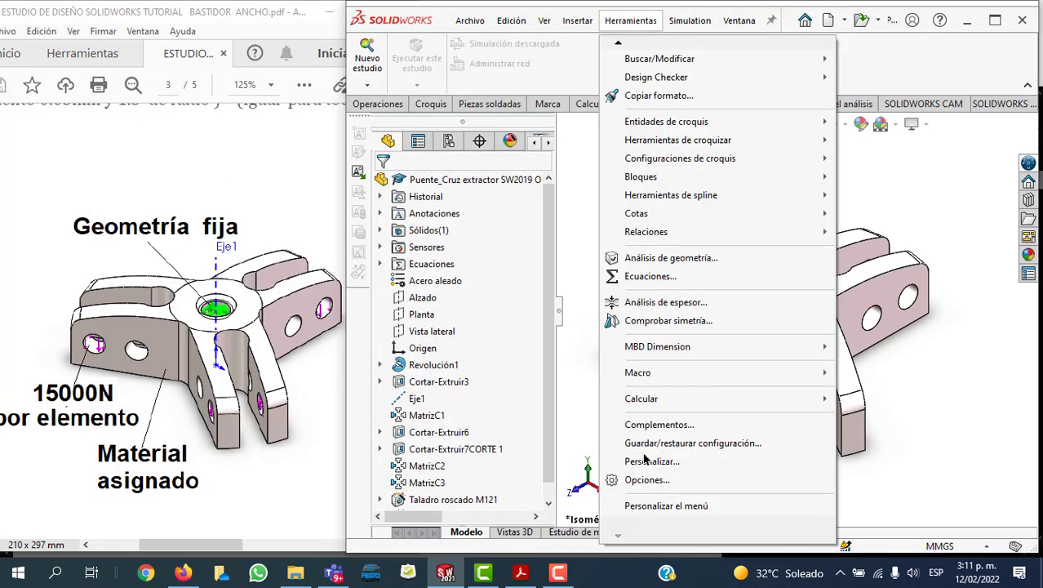
click(651, 424)
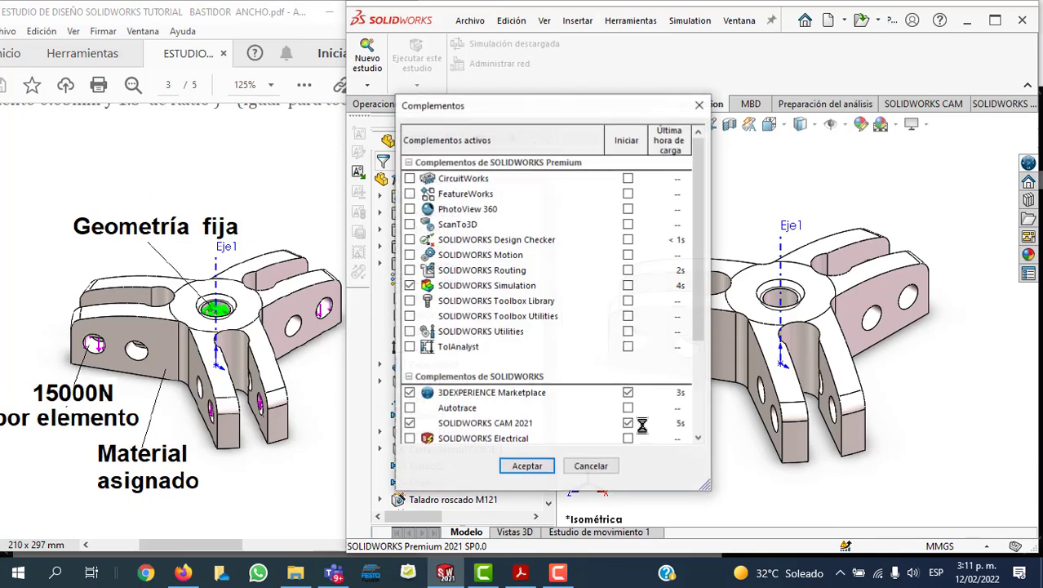
click(410, 284)
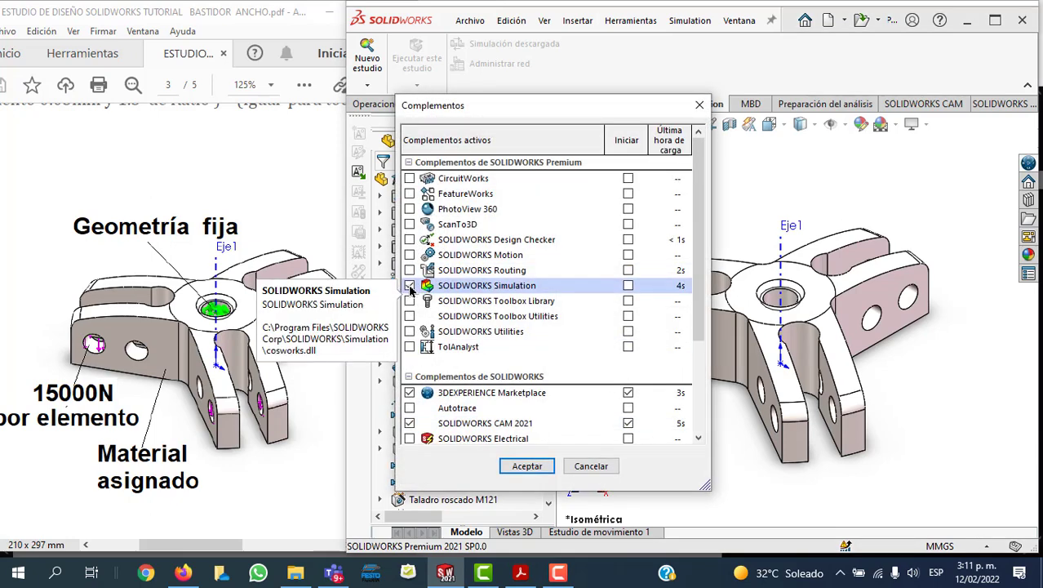
click(527, 465)
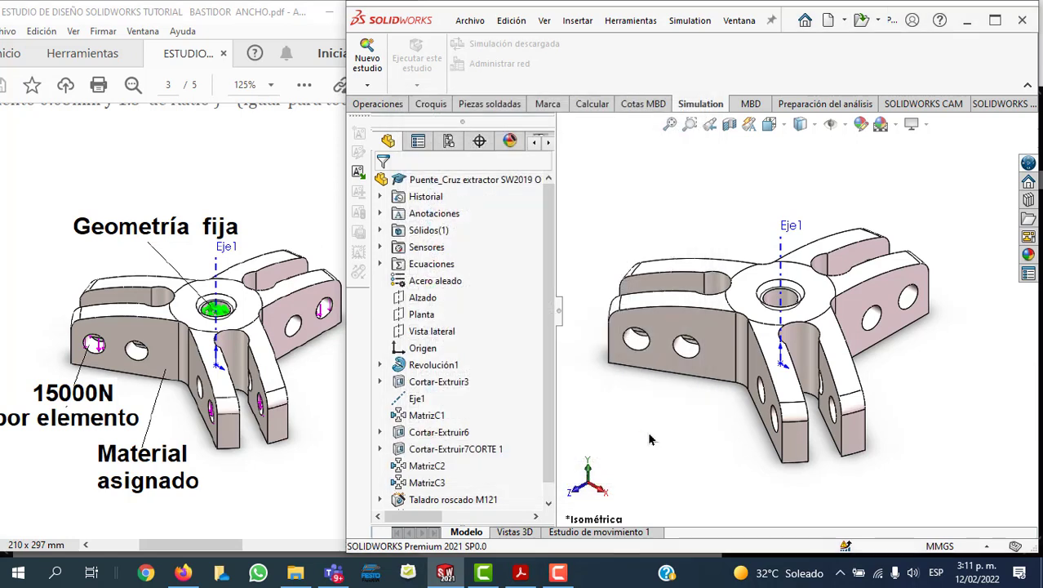
Step: Create the static study Análisis estático 1 for the bracket
click(689, 21)
click(690, 20)
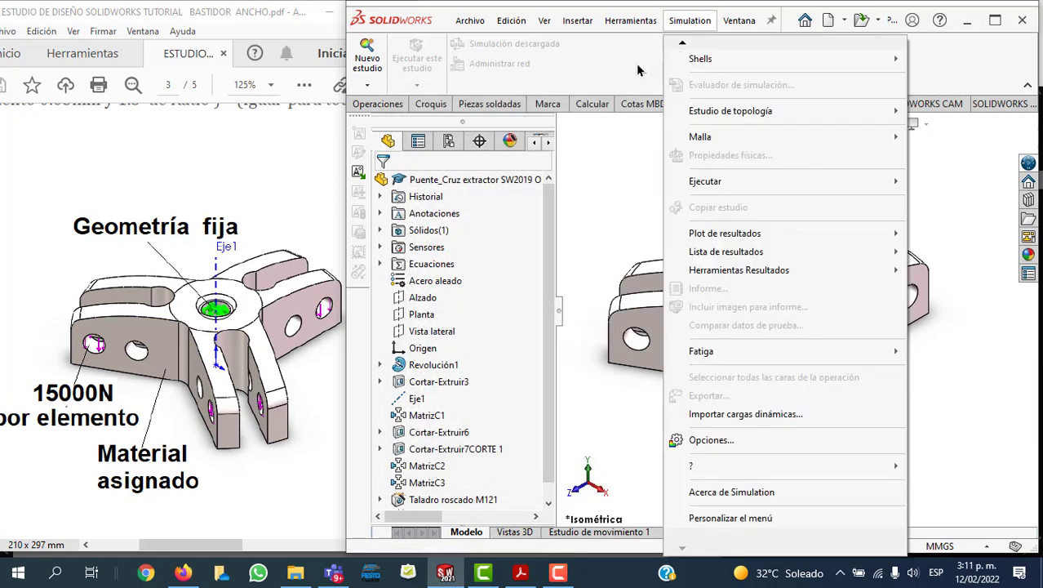
click(690, 20)
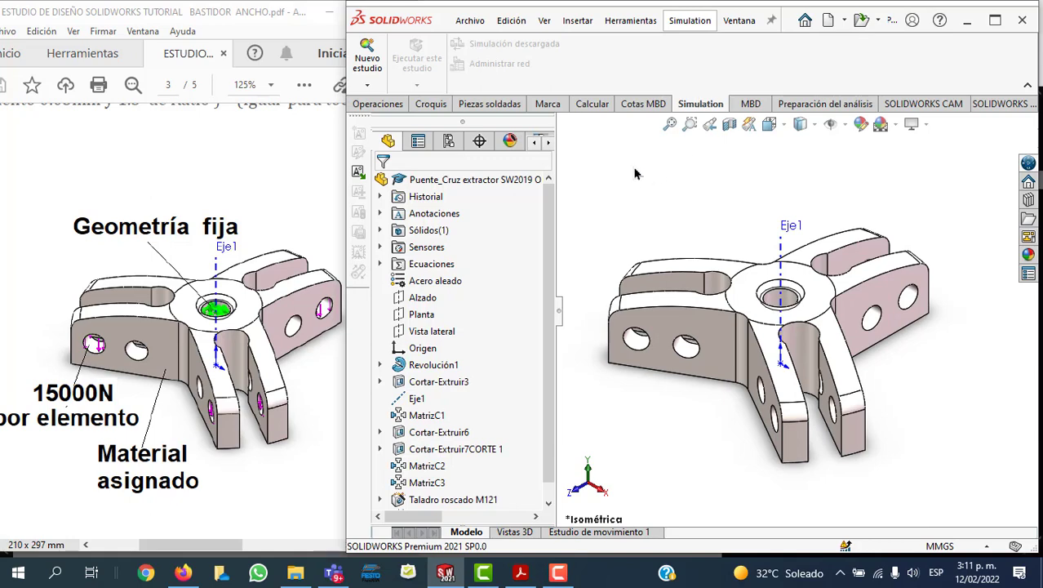
click(367, 64)
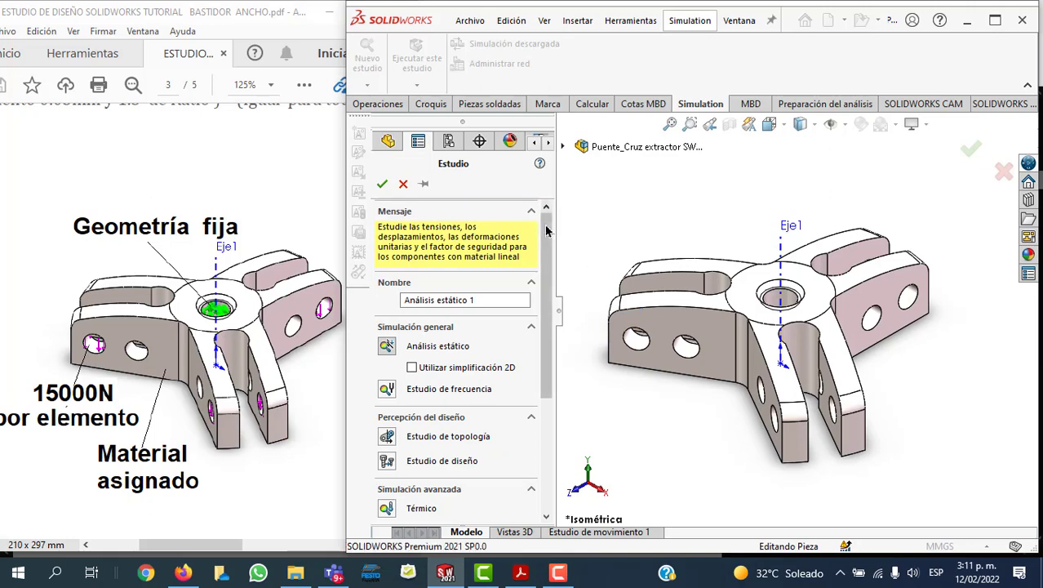
drag(547, 228, 537, 302)
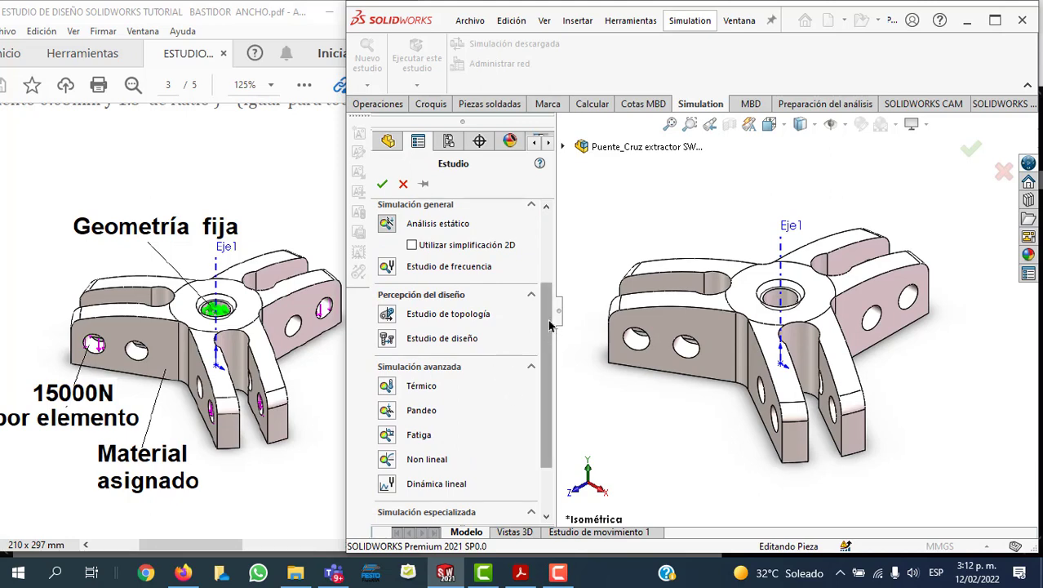
scroll(550, 325, down, 3)
scroll(550, 328, up, 2)
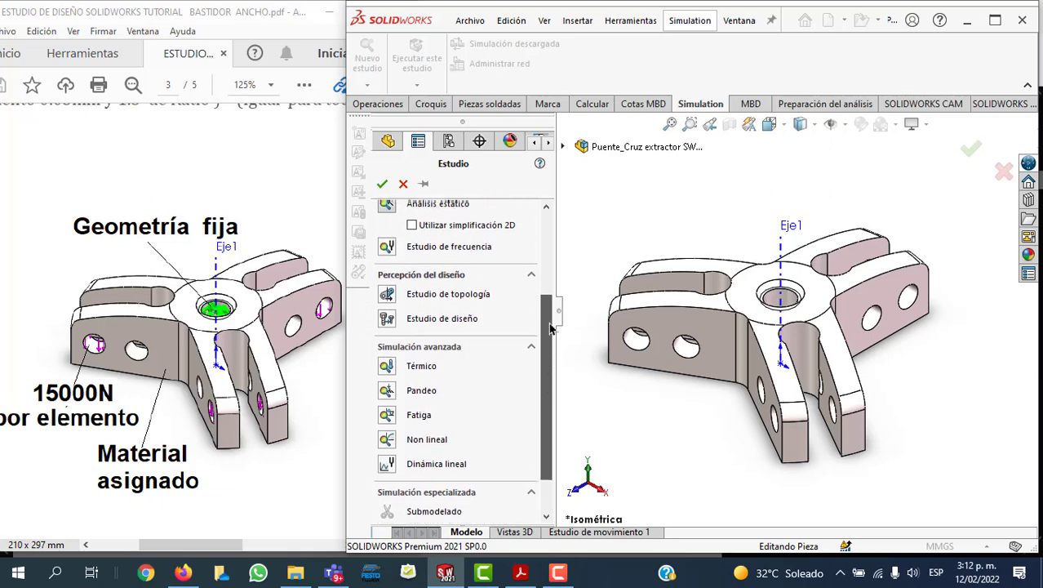
drag(549, 328, 545, 245)
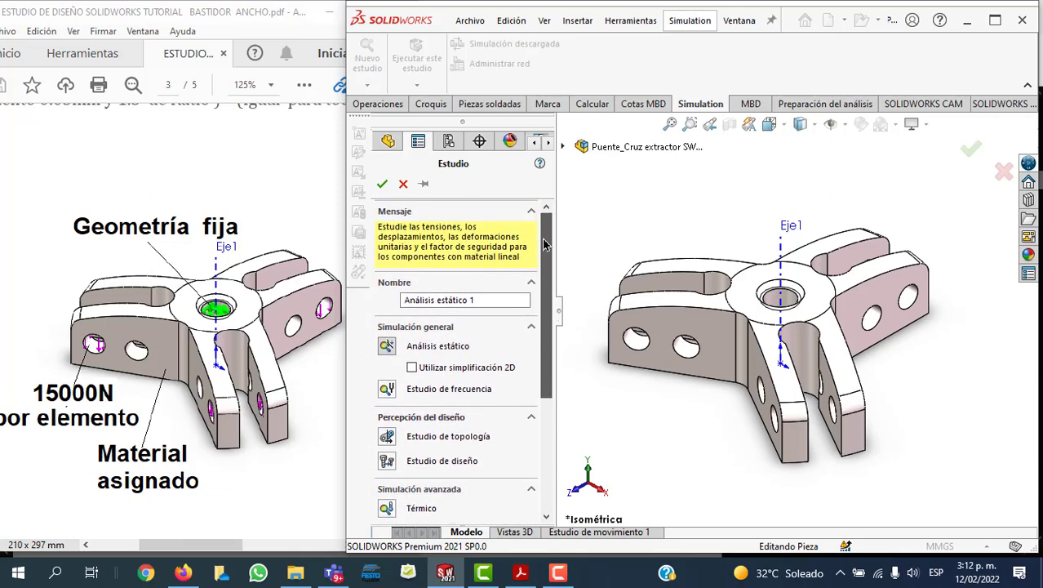
click(381, 184)
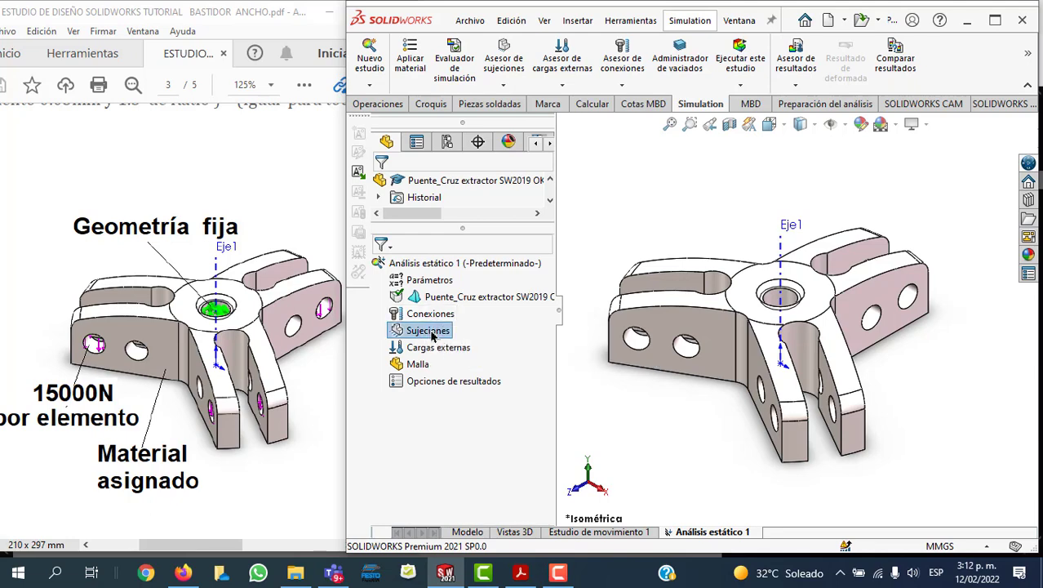
Step: Add a Geometría fija restraint, Fijo-1, on the central threaded hole face
right_click(432, 333)
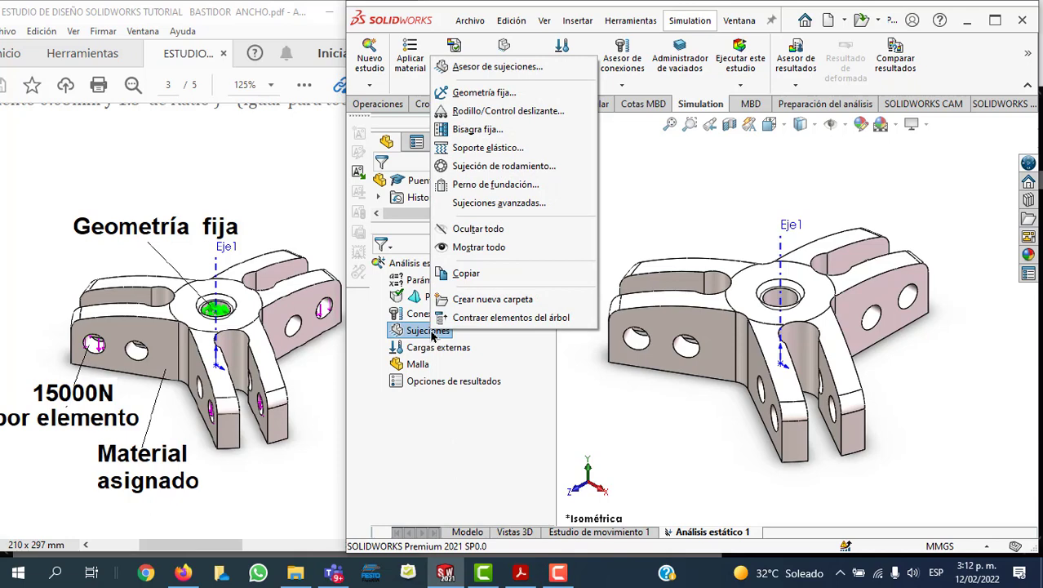
click(484, 93)
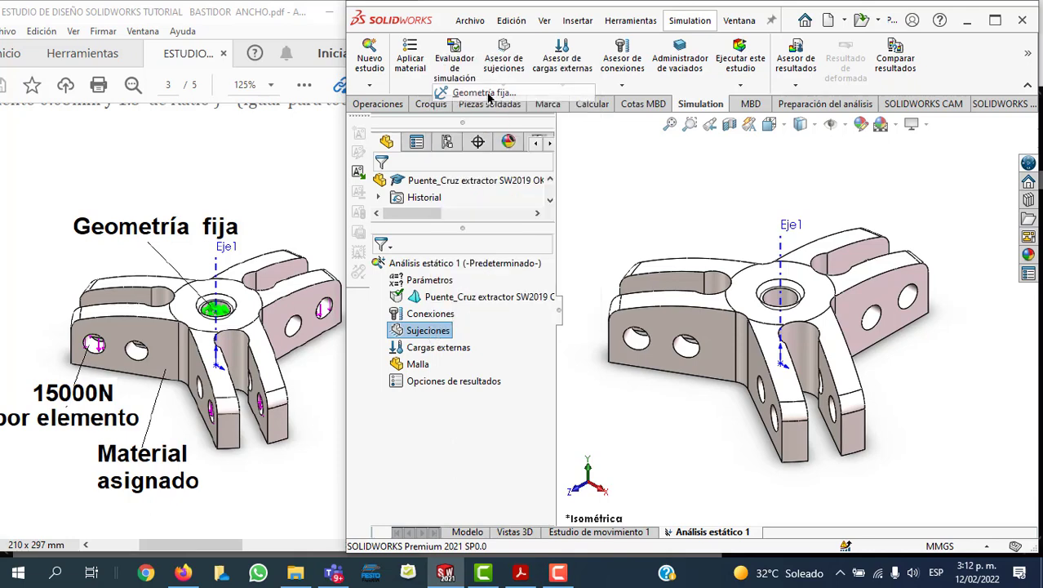
click(791, 299)
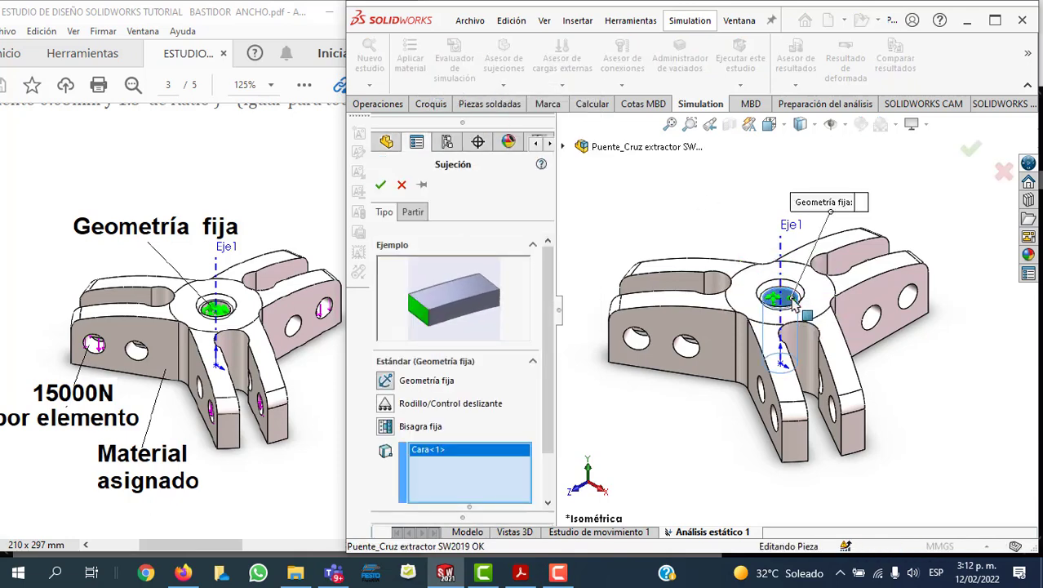
click(972, 153)
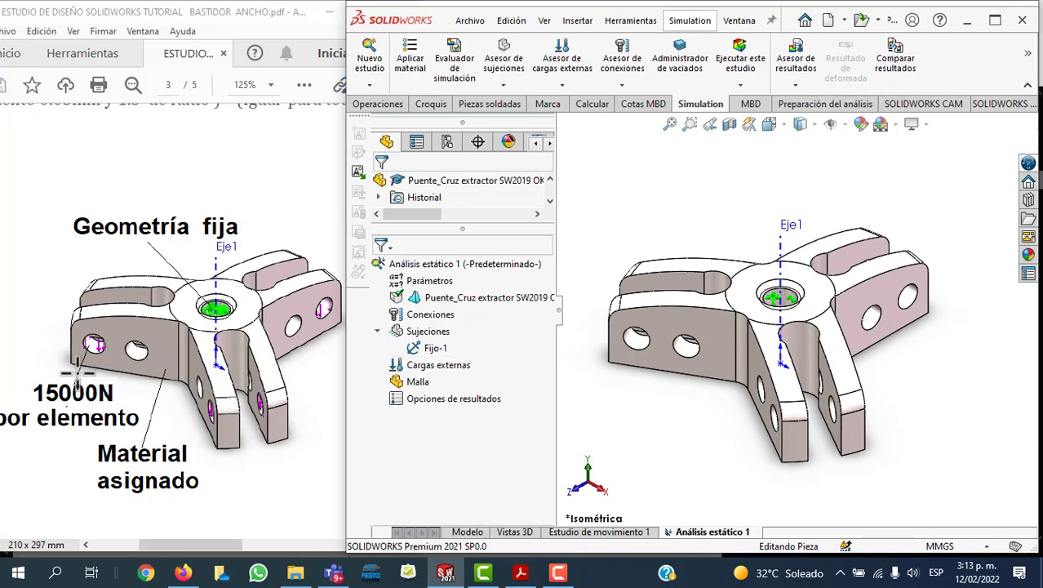
Step: Review the 15000N por elemento load note in the tutorial PDF
click(23, 380)
drag(24, 381, 143, 427)
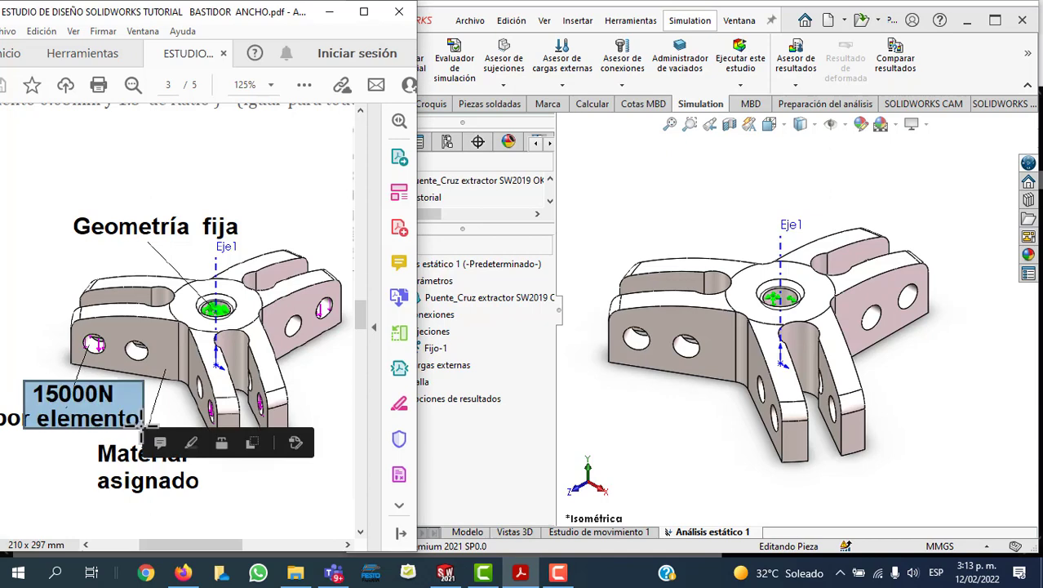
click(106, 359)
click(100, 355)
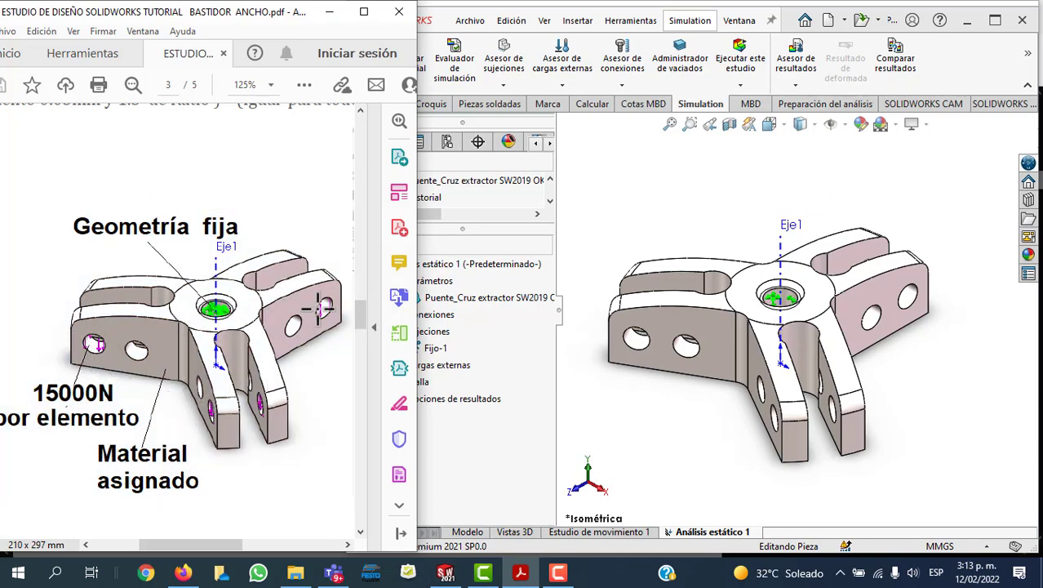
Step: Maximize SOLIDWORKS again and bring up the Cargas externas load menu
click(604, 214)
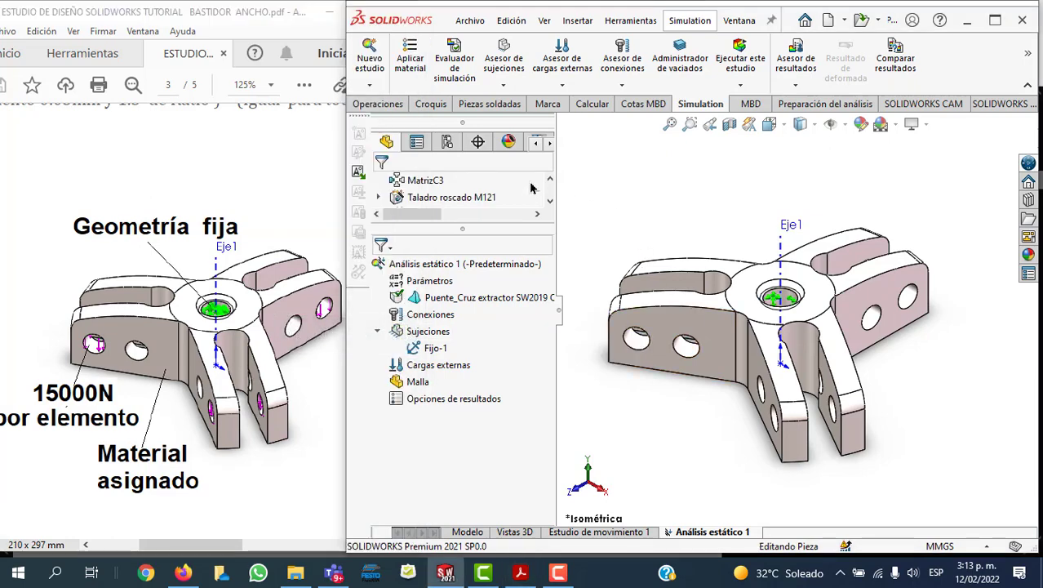
click(995, 20)
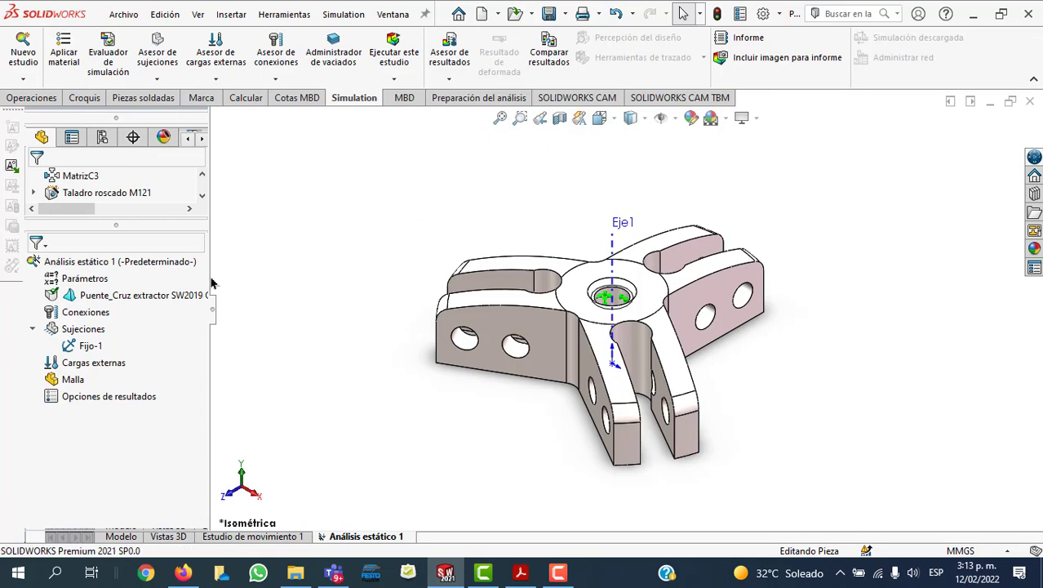
right_click(85, 372)
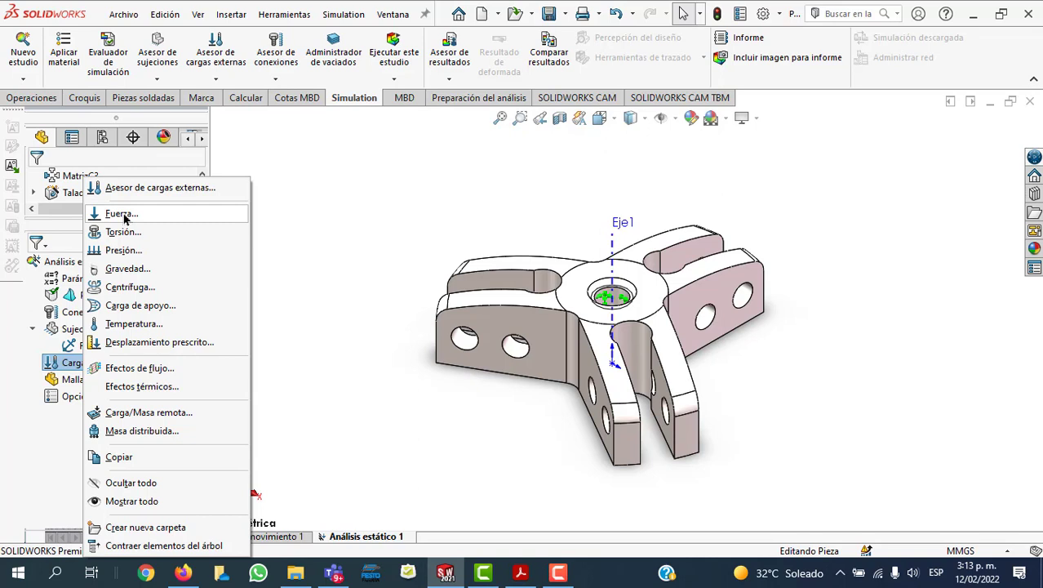
Step: Choose Fuerza... to open the Fuerza/Torsión PropertyManager
click(123, 214)
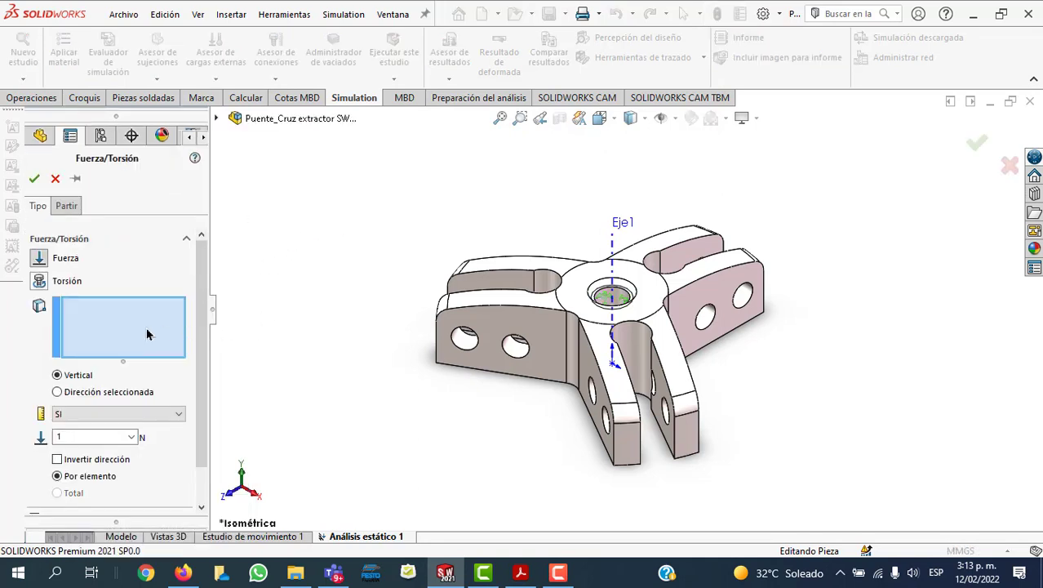
Step: Select the six arm pin-hole faces, Cara<1> to Cara<6>, as the force faces
click(465, 341)
click(465, 341)
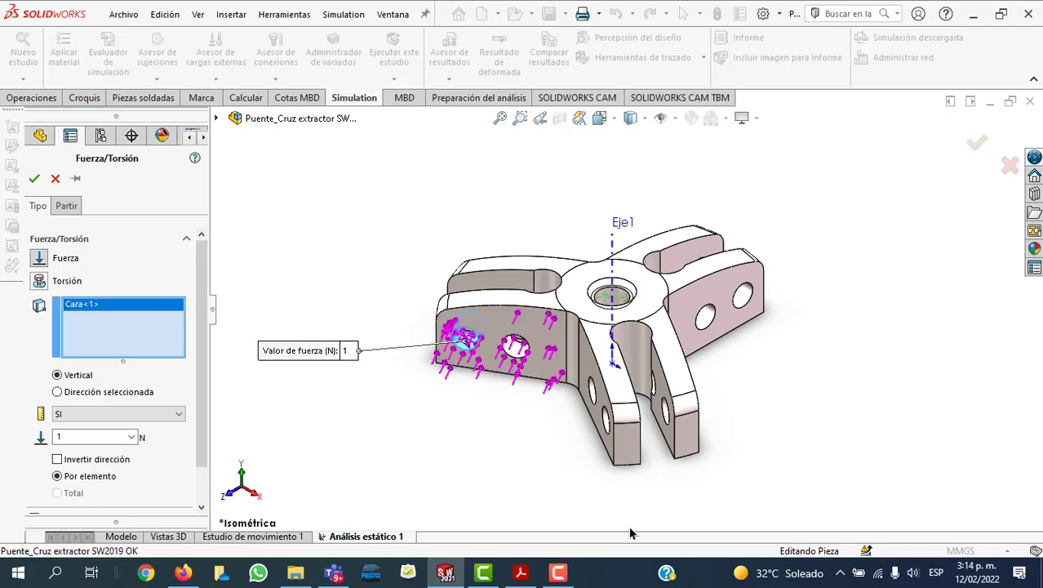
key(z)
scroll(824, 360, down, 3)
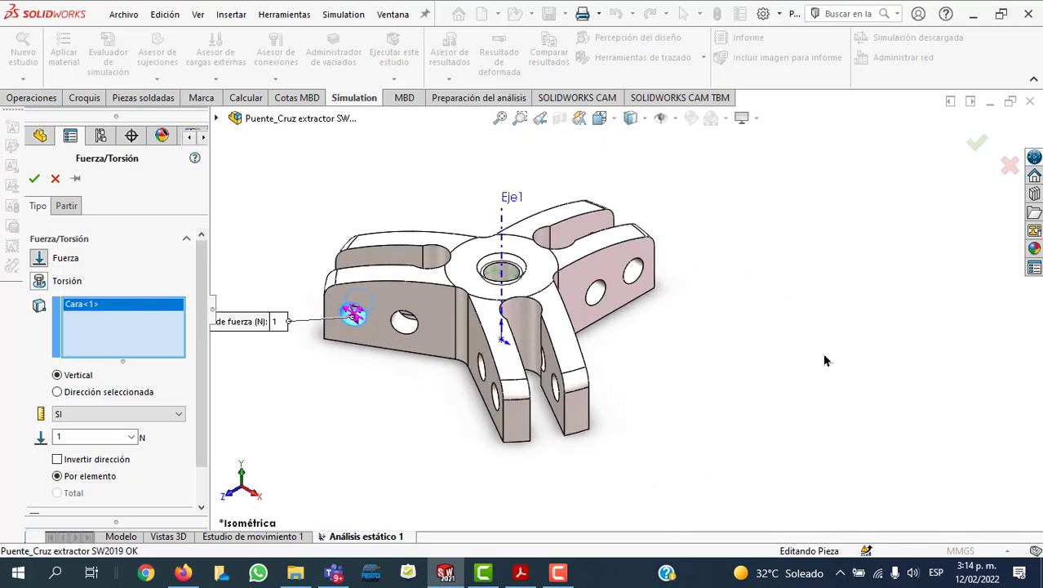
scroll(808, 356, down, 2)
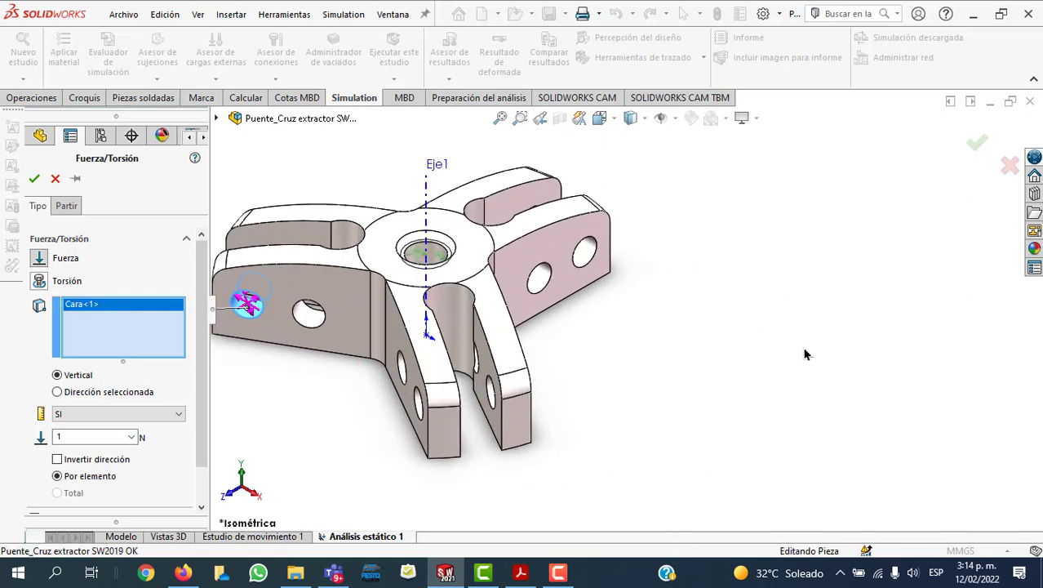
click(589, 260)
mouse_move(641, 319)
middle_down()
mouse_move(647, 347)
mouse_move(701, 351)
mouse_move(631, 412)
middle_up()
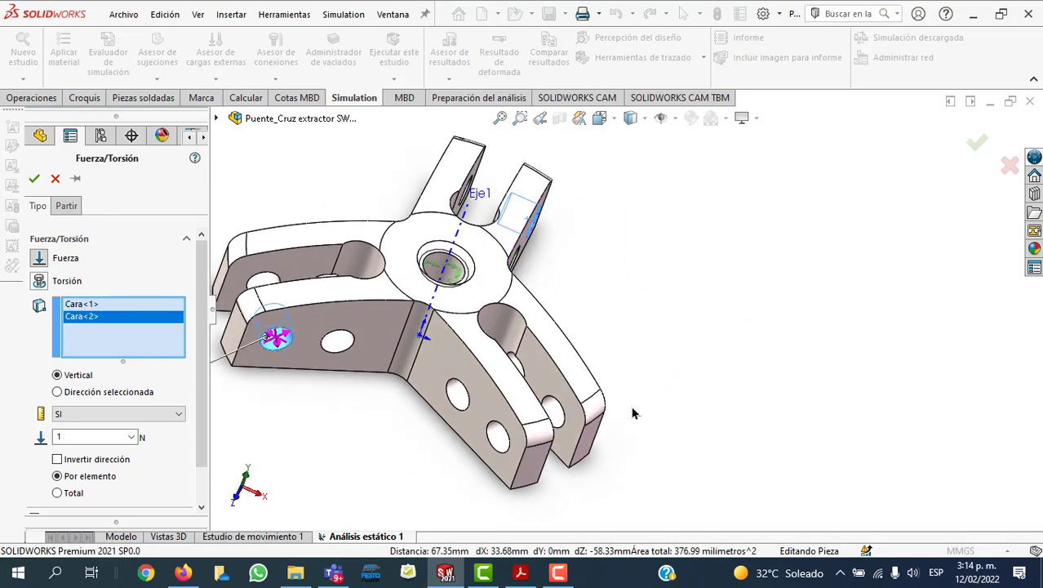
click(554, 413)
click(496, 435)
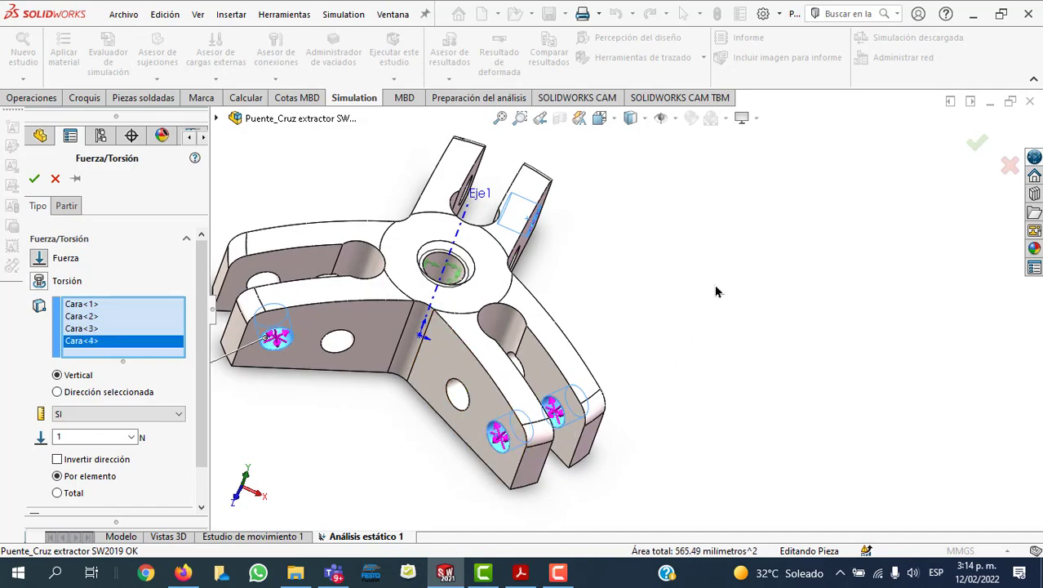
mouse_move(715, 291)
middle_down()
mouse_move(818, 498)
mouse_move(783, 376)
middle_up()
click(428, 456)
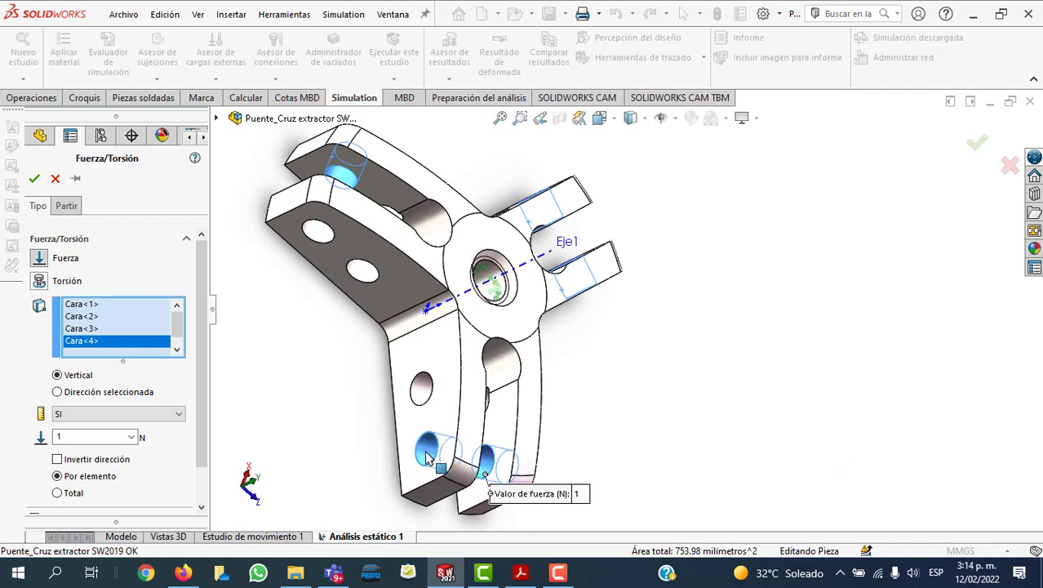
click(319, 230)
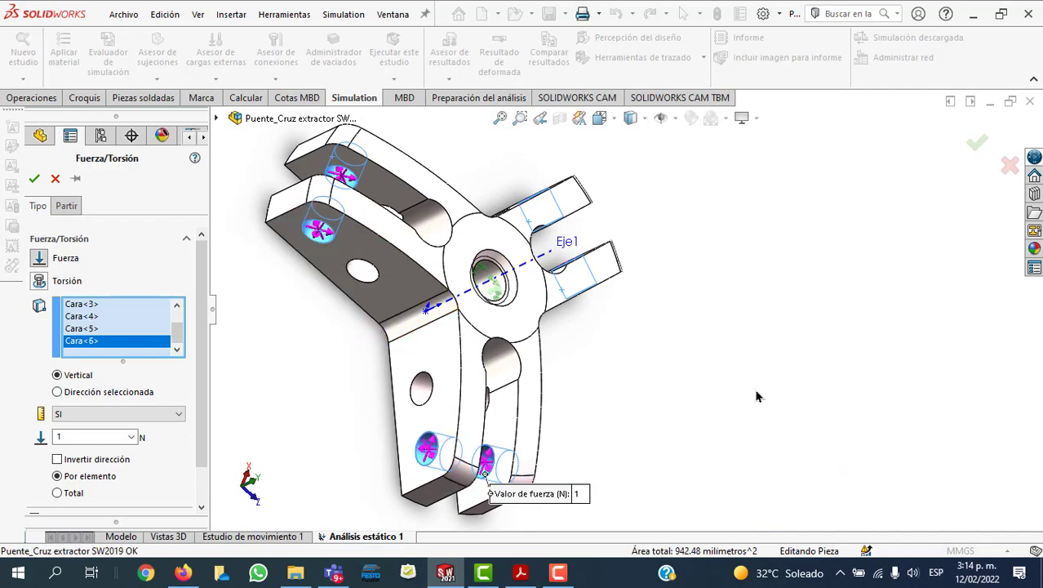
mouse_move(757, 397)
middle_down()
mouse_move(696, 245)
mouse_move(535, 254)
mouse_move(527, 329)
mouse_move(461, 287)
middle_up()
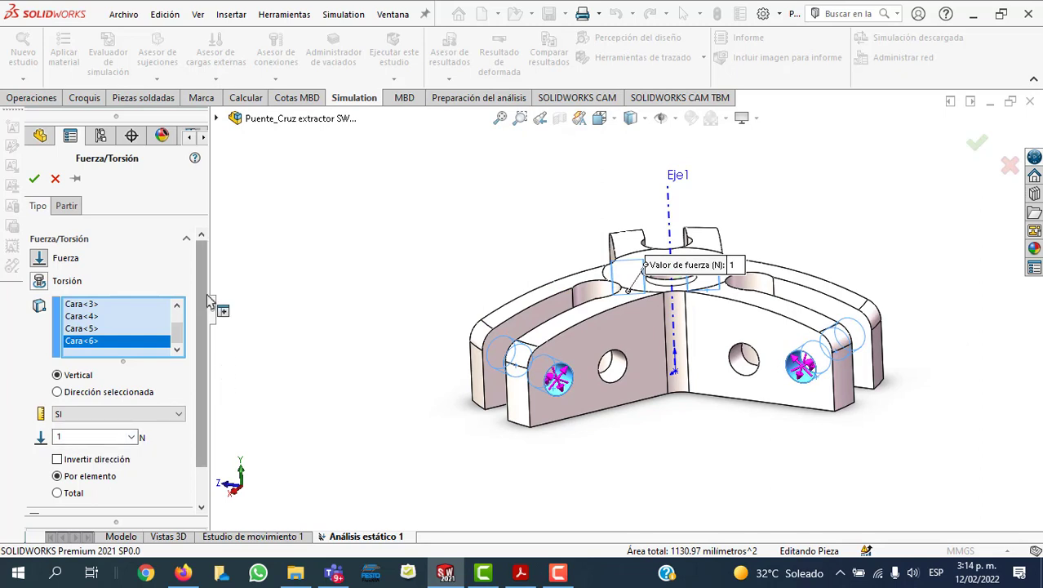
drag(202, 305, 203, 361)
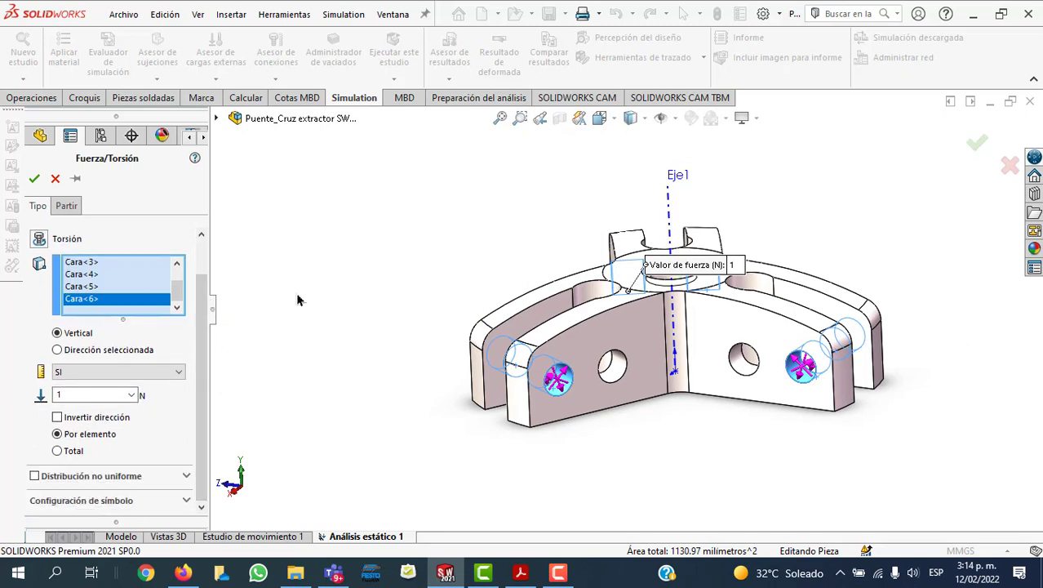
Step: Set a reversed 15000 N per-element force normal to Planta and confirm Fuerza-1
click(216, 118)
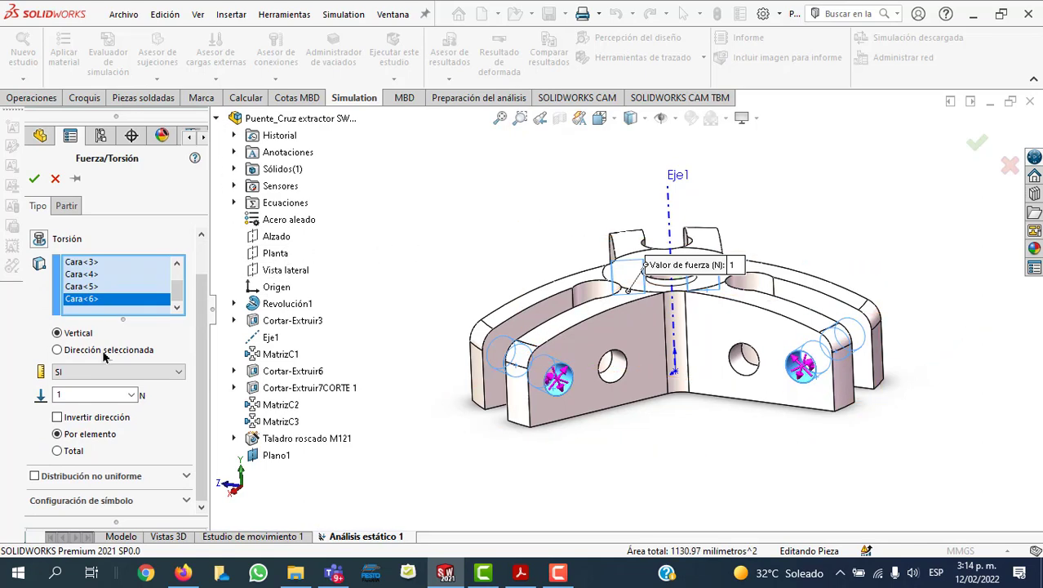
click(58, 350)
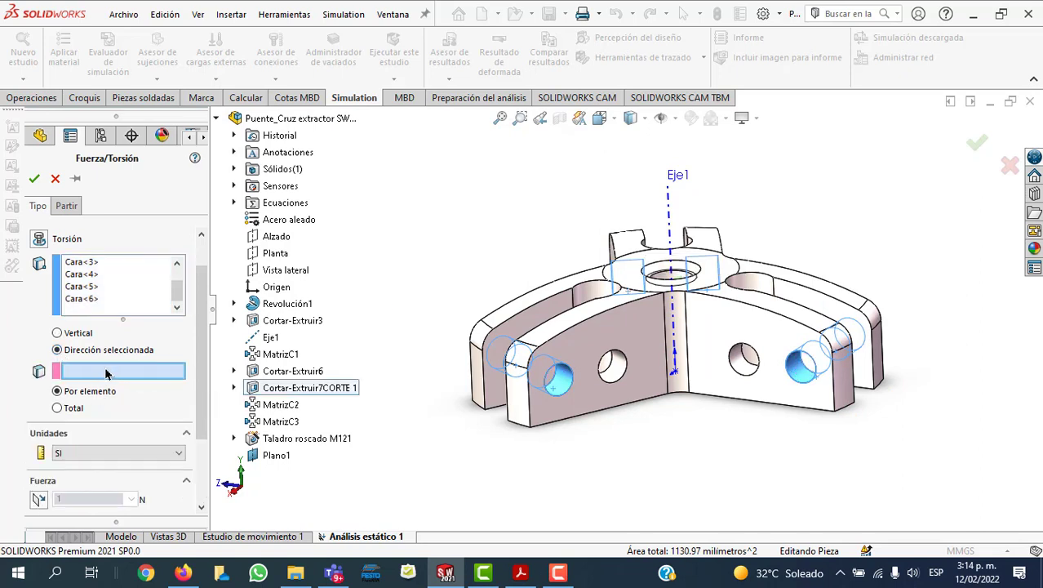
click(274, 257)
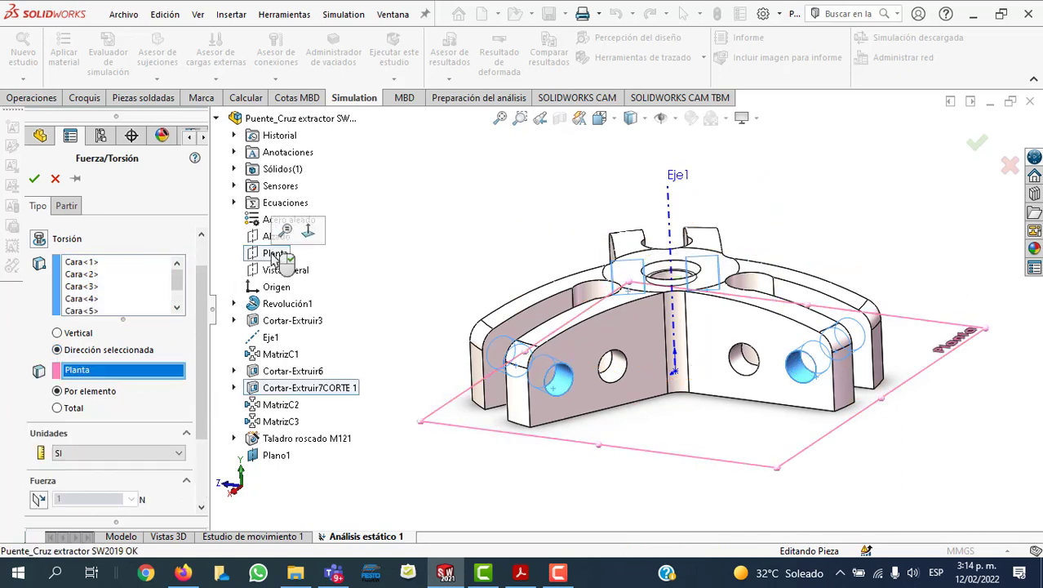
drag(204, 294, 194, 350)
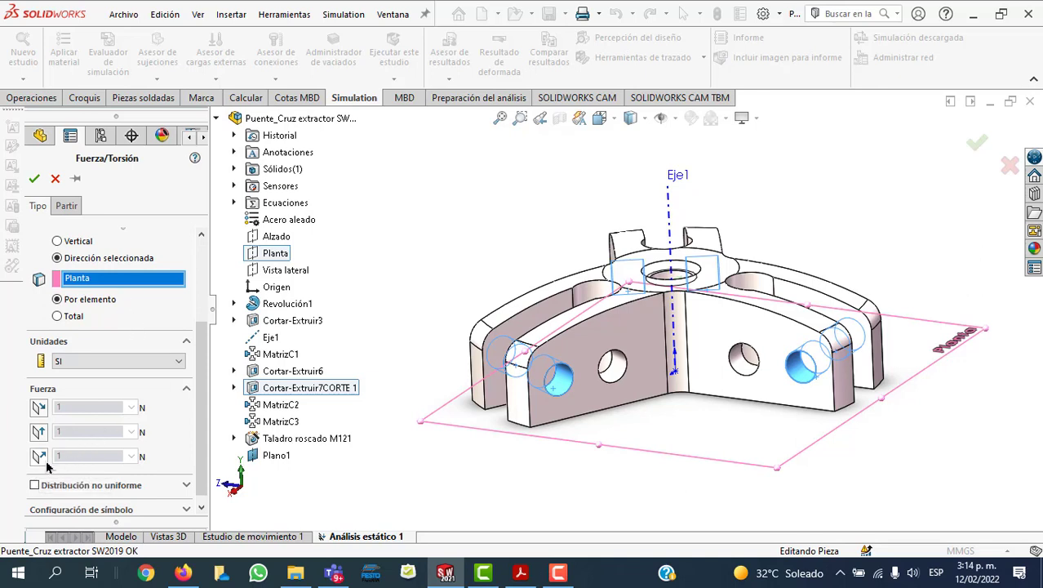
click(43, 461)
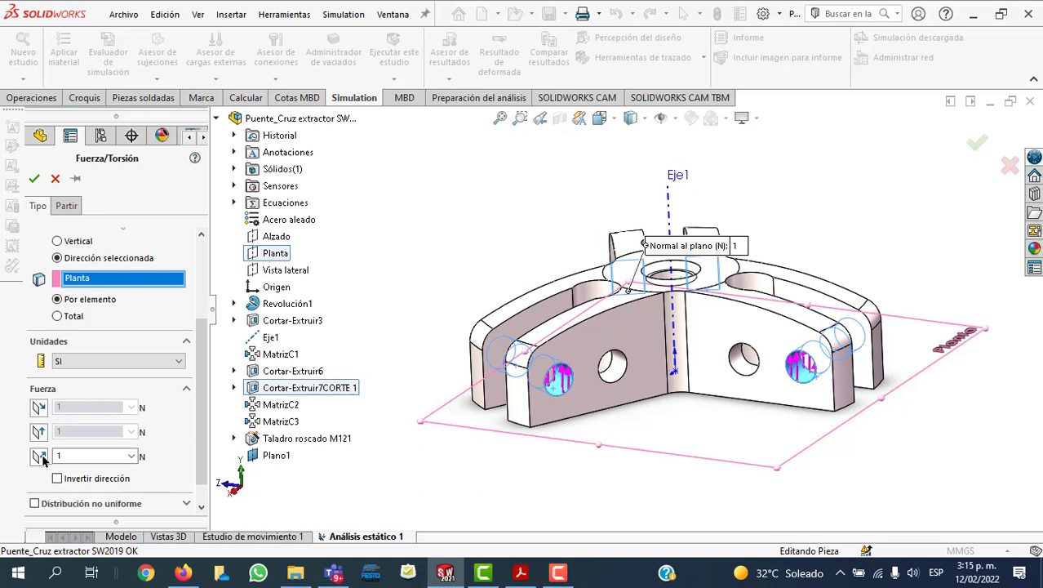
click(44, 458)
click(57, 479)
double_click(71, 456)
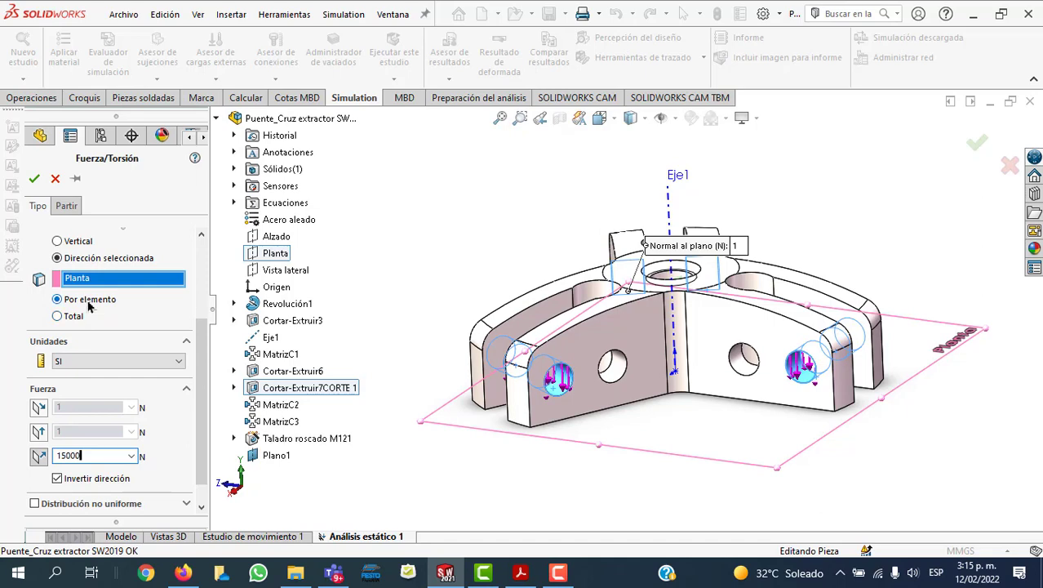
click(34, 178)
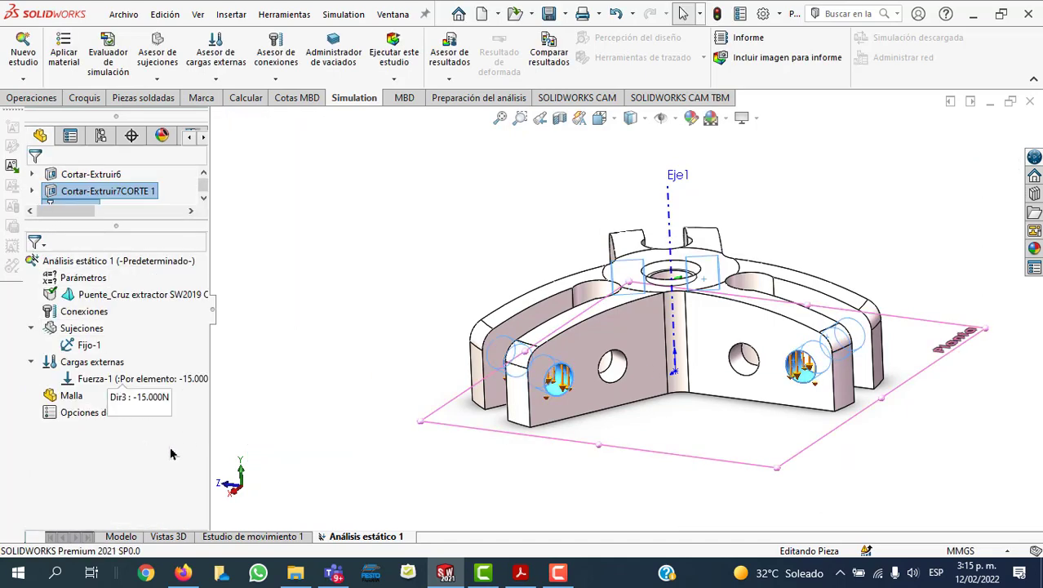
Step: Open Crear malla showing mesh parameters 3.67367338 mm and 0.18368367 mm, then restore the window
right_click(72, 399)
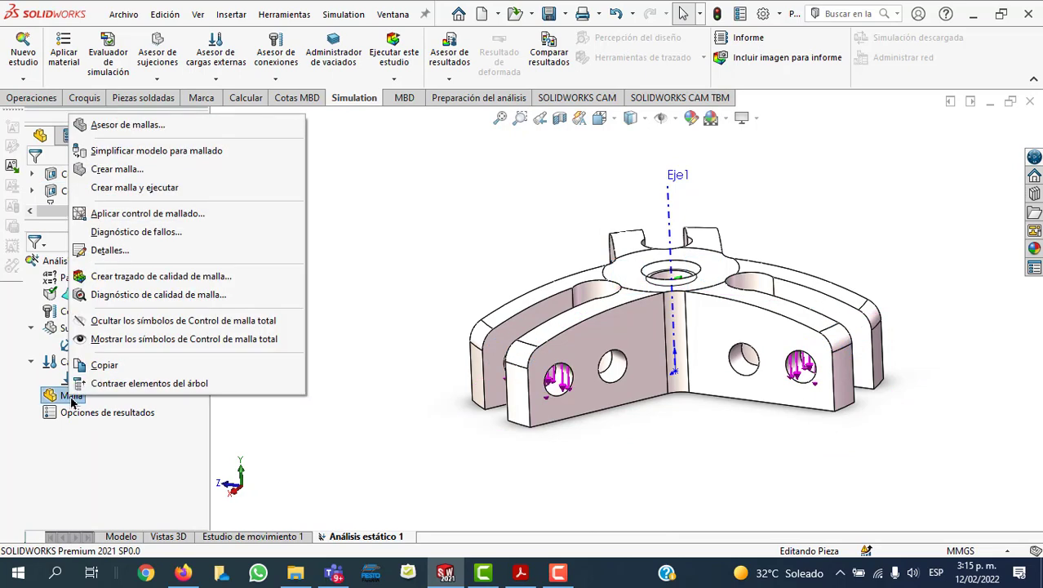
click(116, 169)
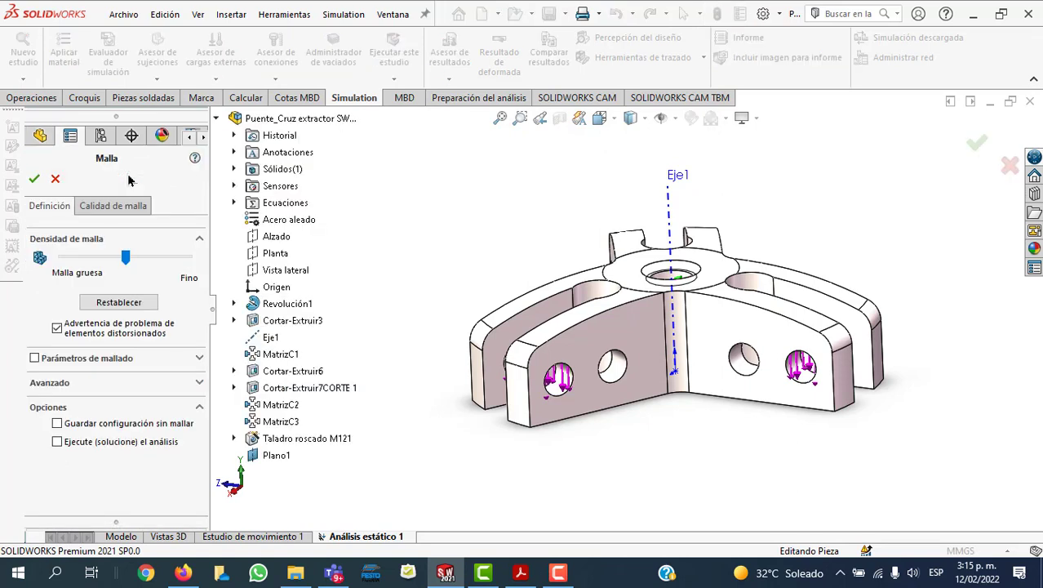
click(36, 362)
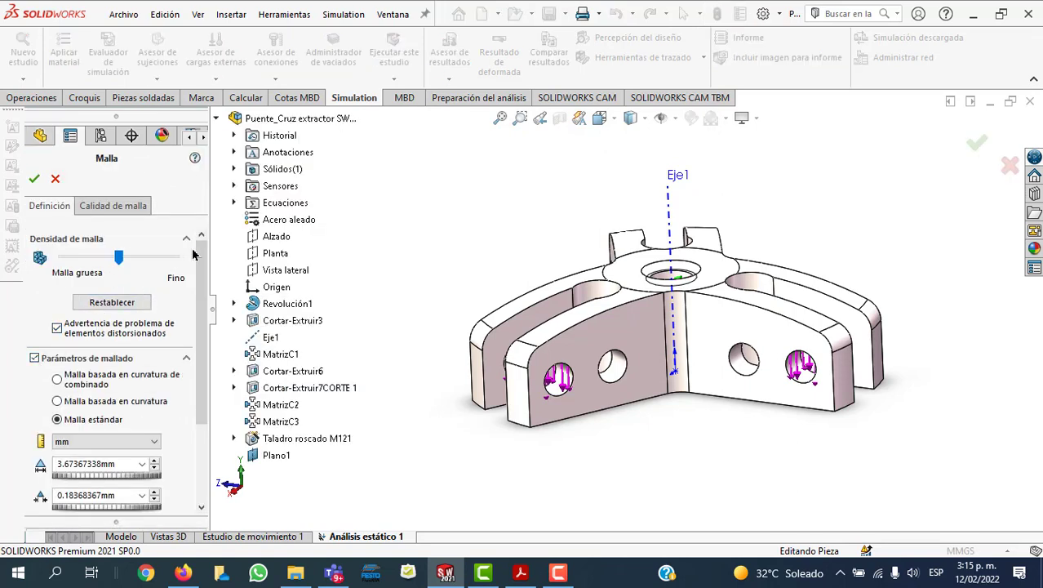
drag(196, 256, 196, 302)
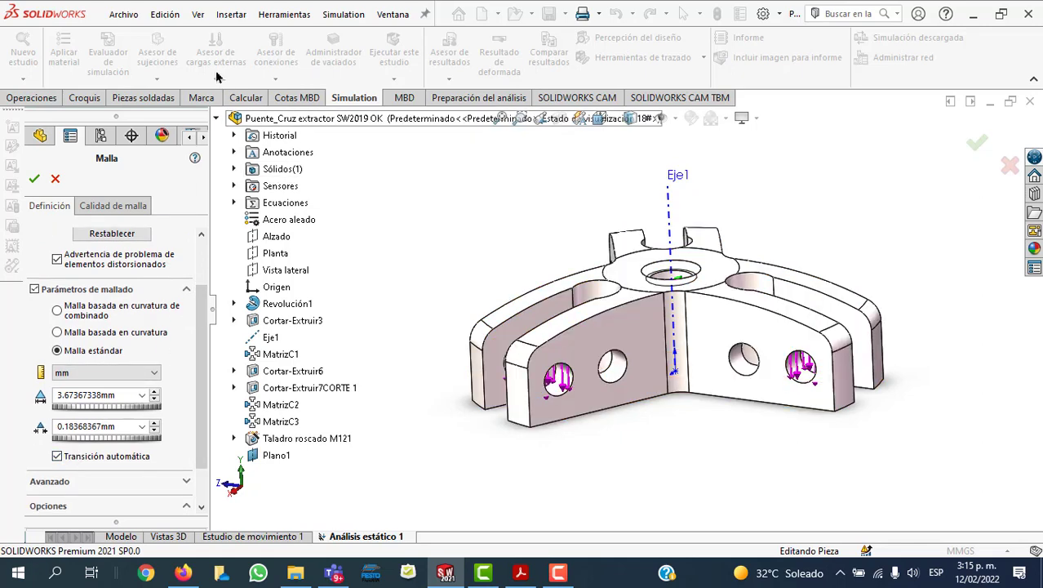
click(1001, 14)
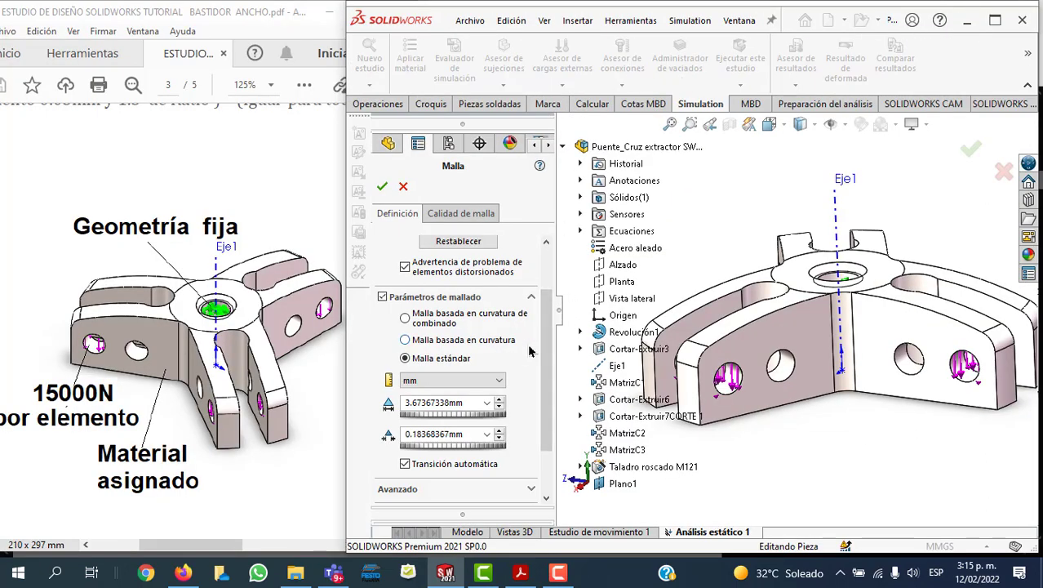
Step: Copy the 4.77024 mm global element size from the PDF guide
scroll(529, 351, up, 3)
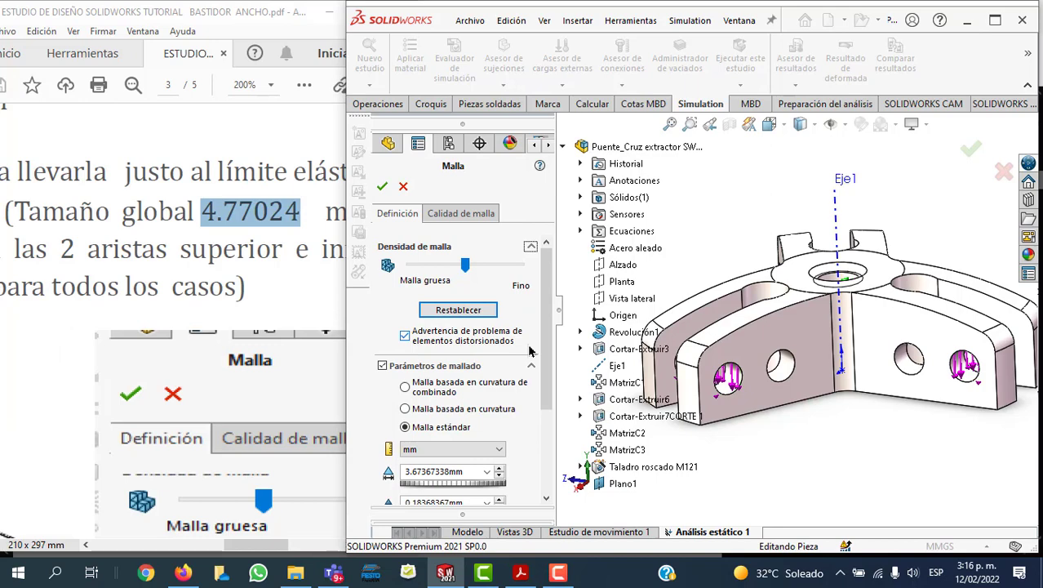
click(306, 235)
double_click(296, 214)
click(285, 214)
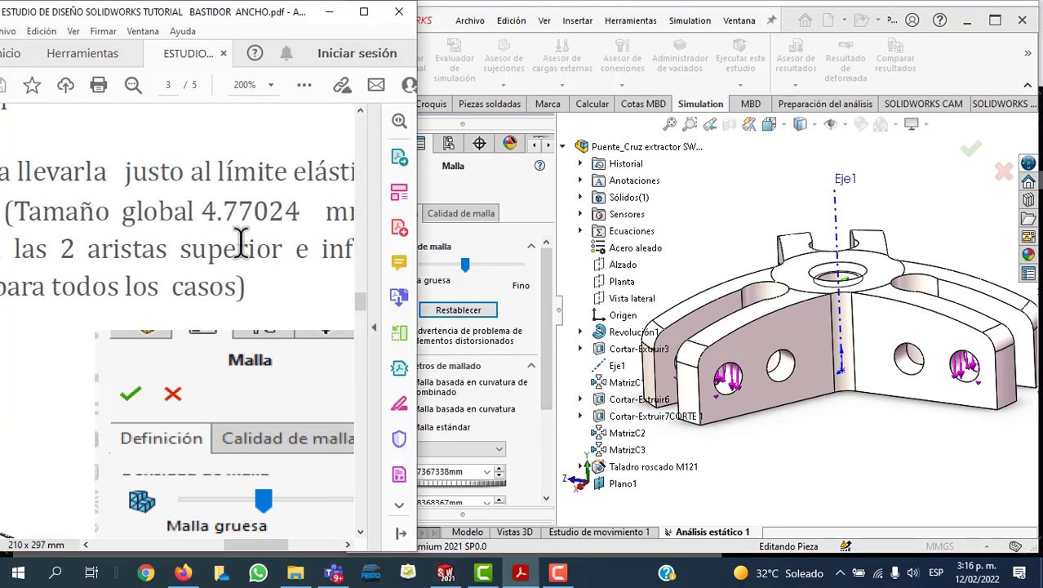
click(525, 306)
Step: Enter 4.77024 mm as the Malla global size so the tolerance becomes 0.238512 mm
scroll(549, 319, down, 3)
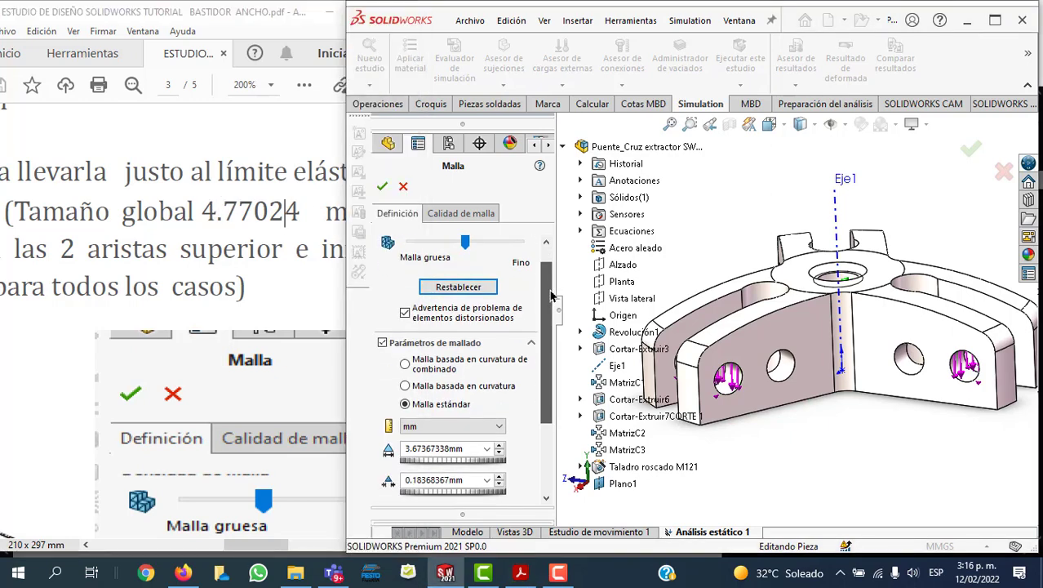
scroll(552, 321, down, 3)
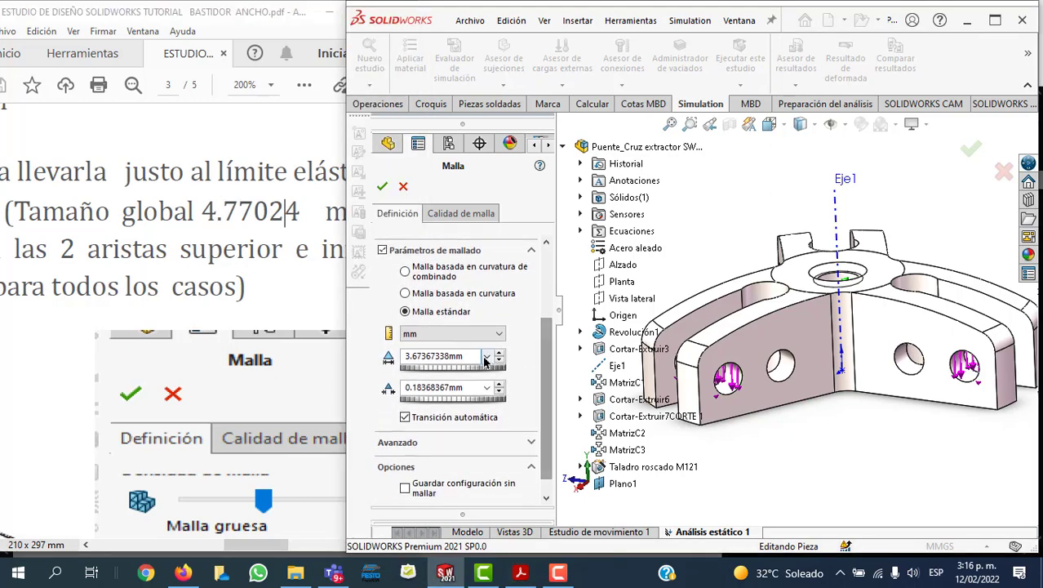
double_click(473, 357)
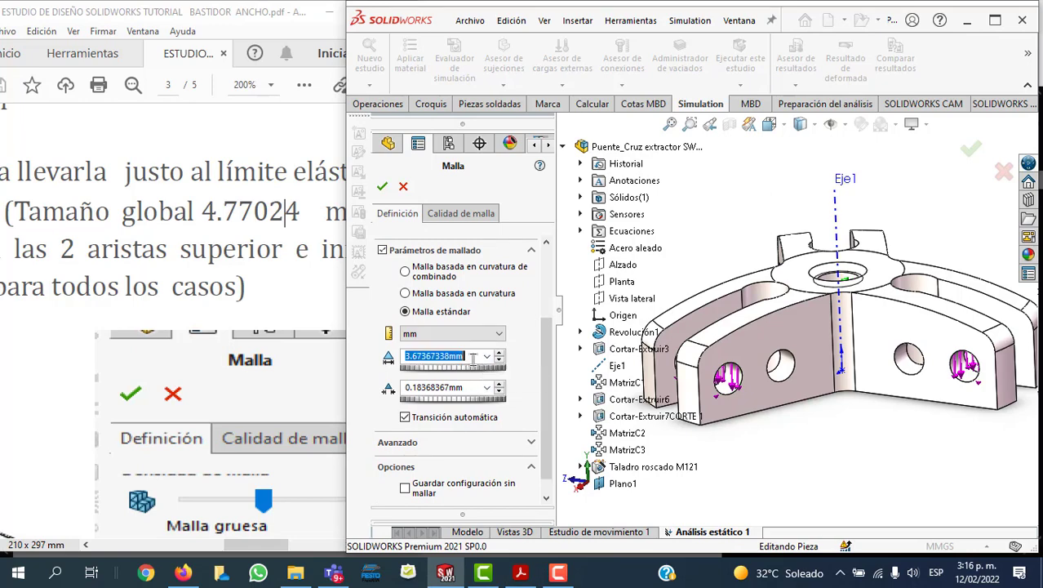
text(4)
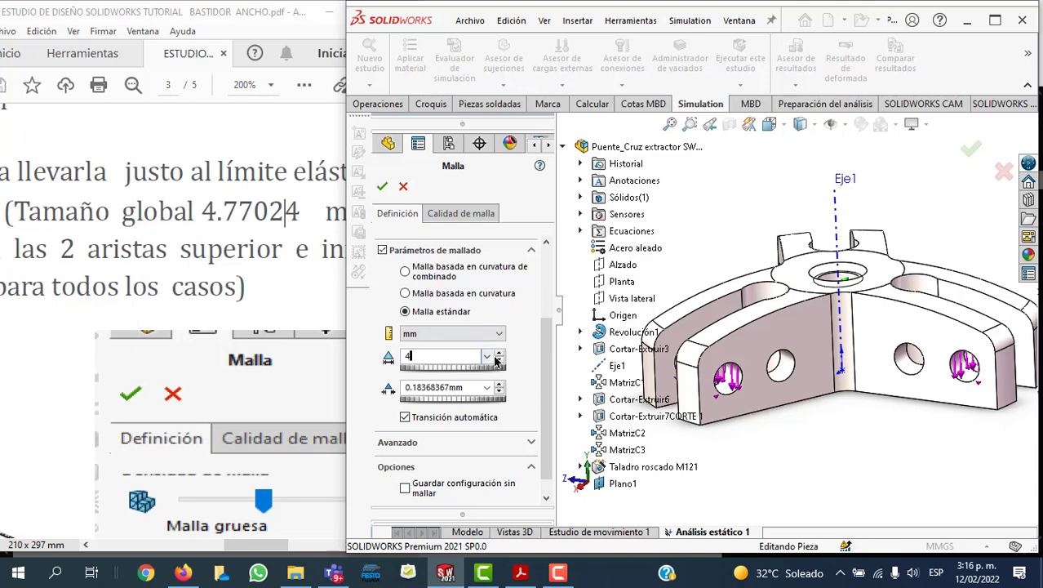
click(501, 359)
click(499, 357)
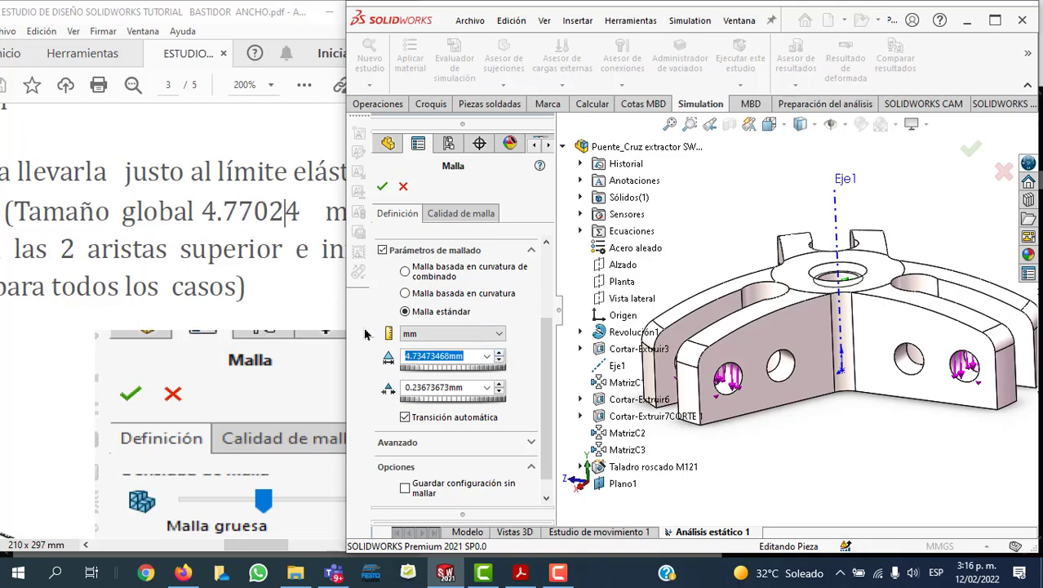
click(502, 355)
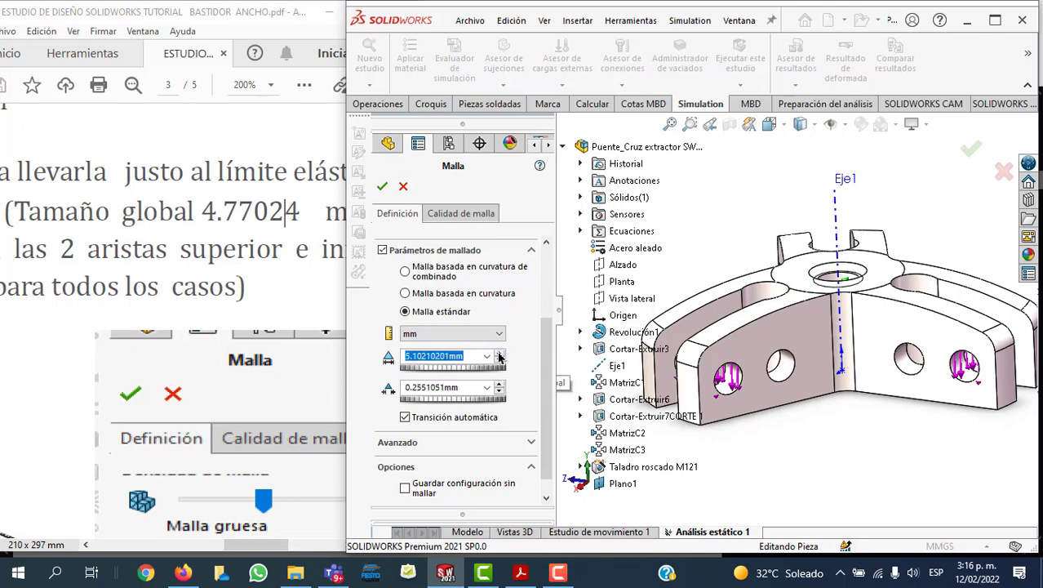
click(500, 360)
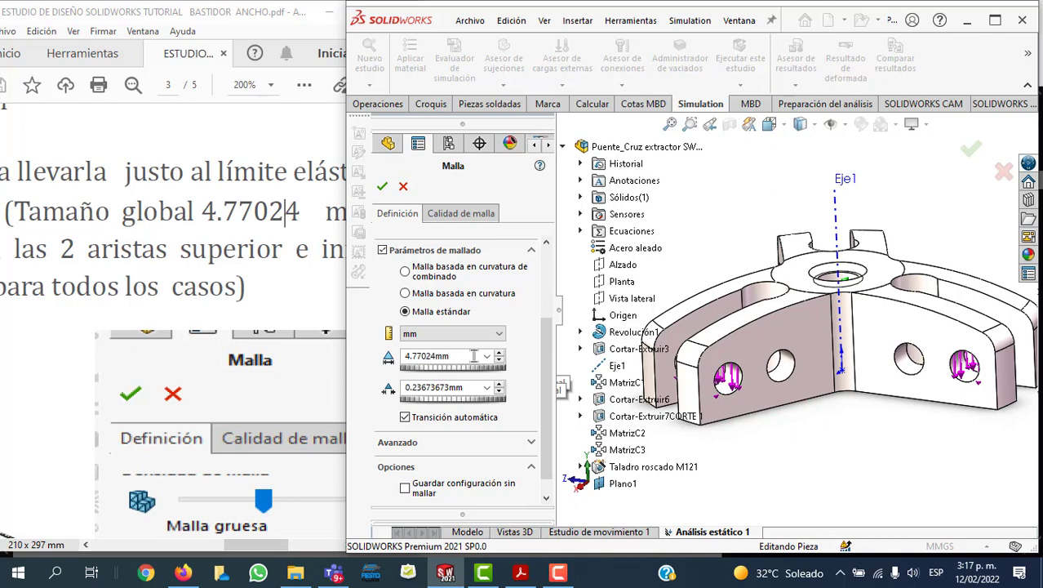
key(Tab)
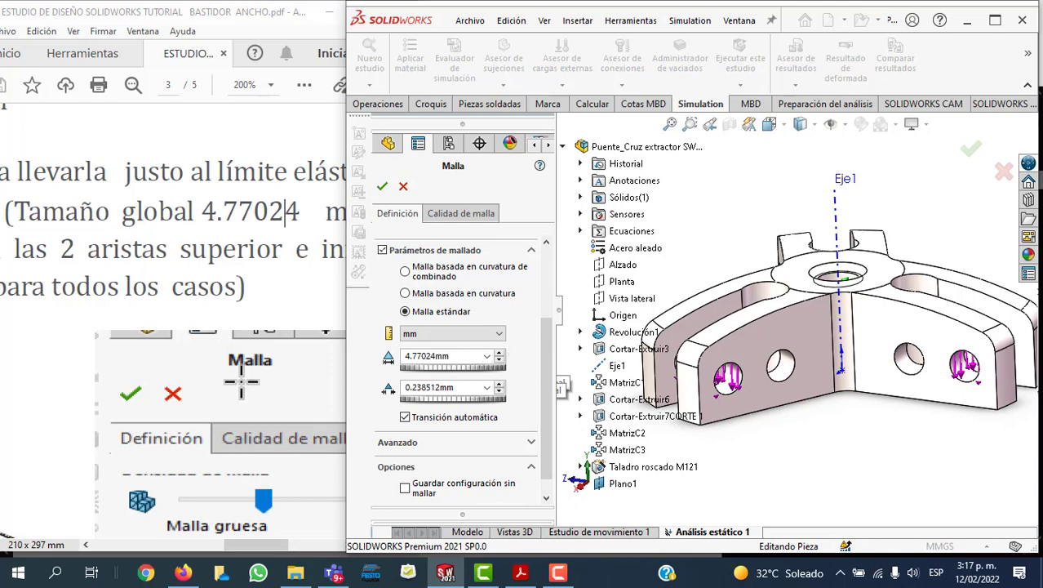
drag(249, 545, 137, 551)
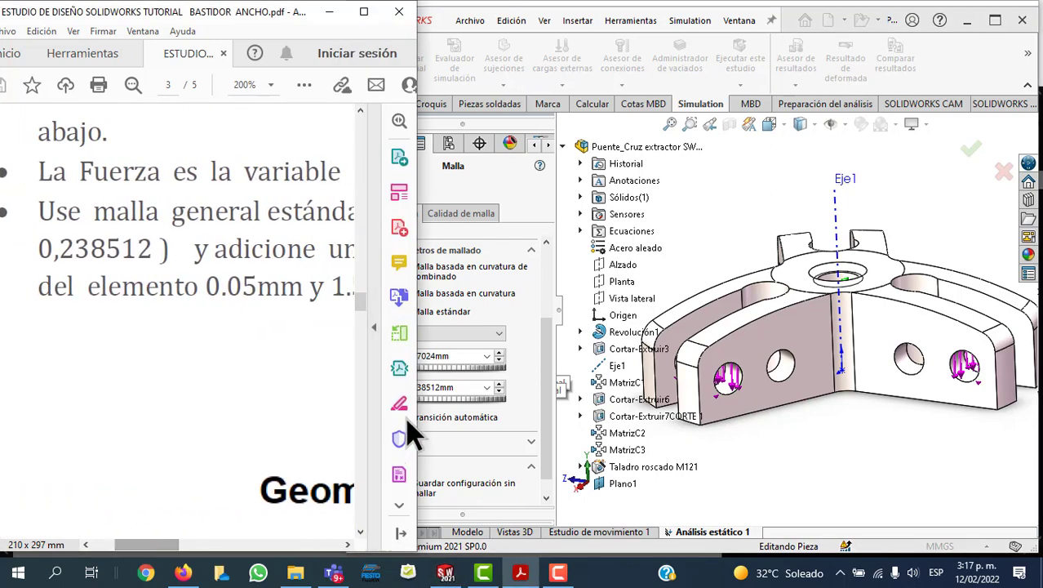
click(516, 370)
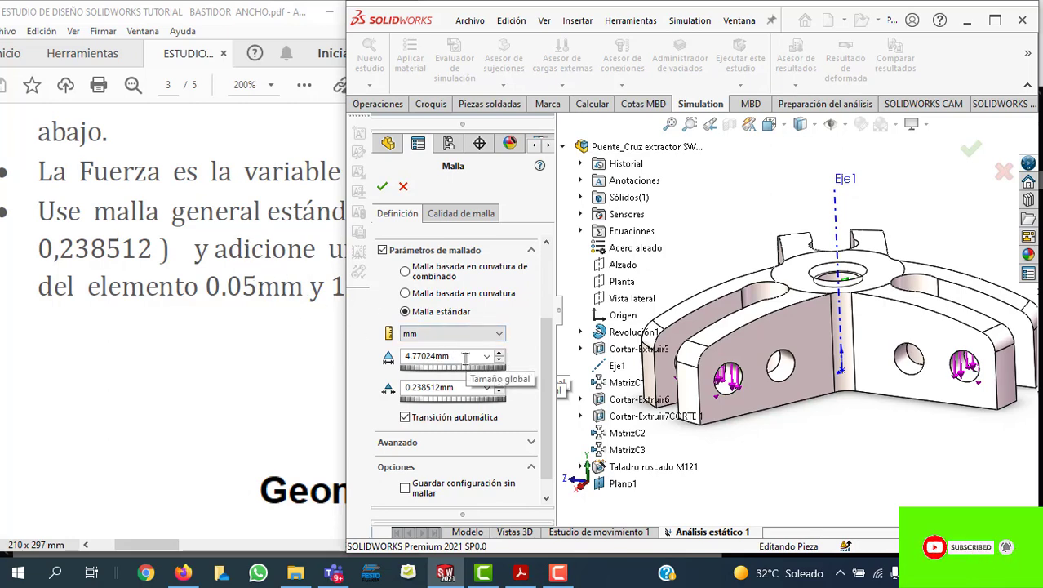
drag(547, 339, 549, 281)
scroll(514, 343, down, 1)
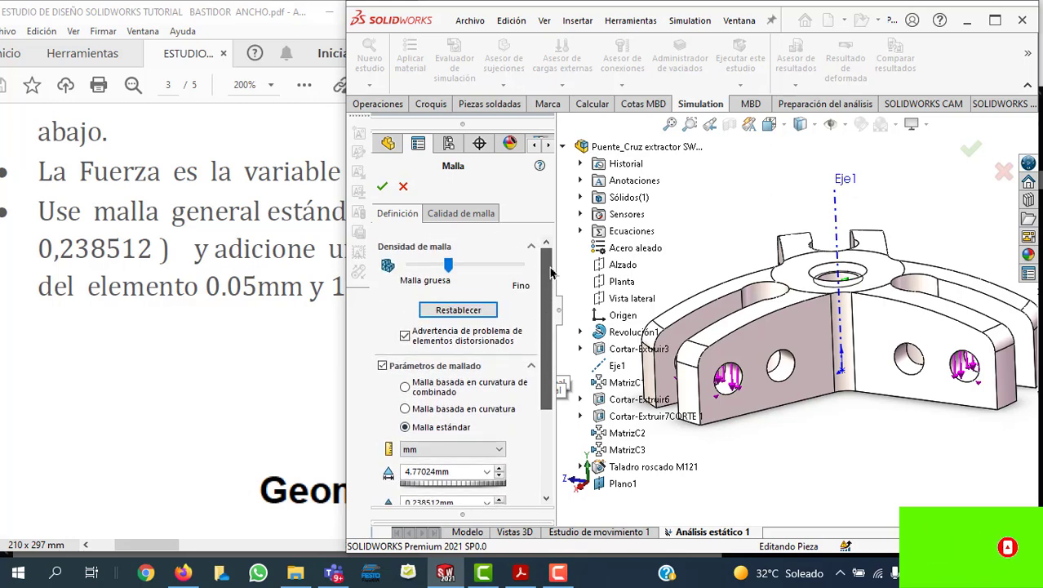
scroll(494, 375, down, 2)
scroll(485, 395, down, 2)
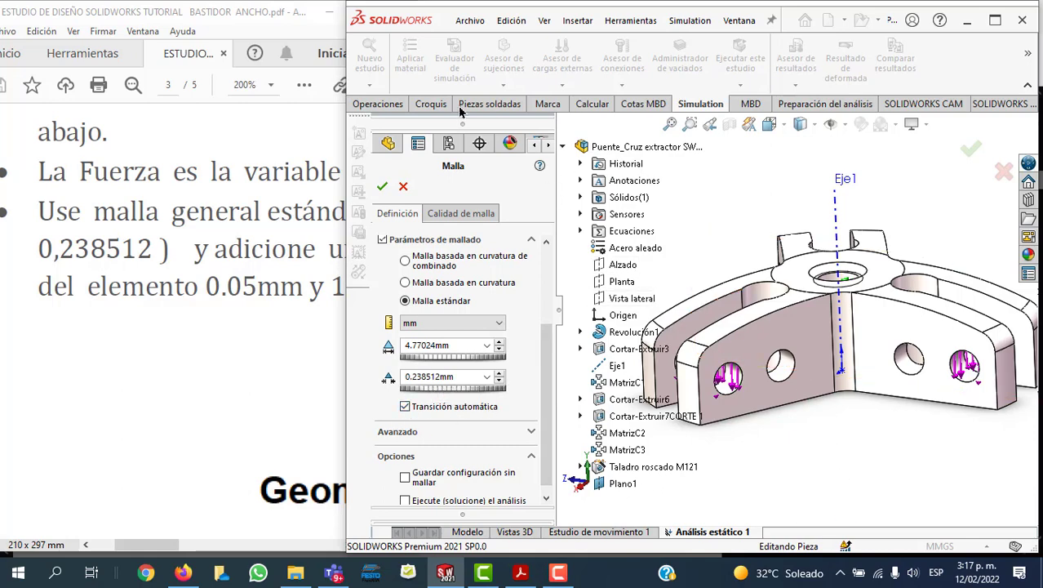
Step: Generate the mesh and view the whole meshed bracket in a maximized window
click(385, 188)
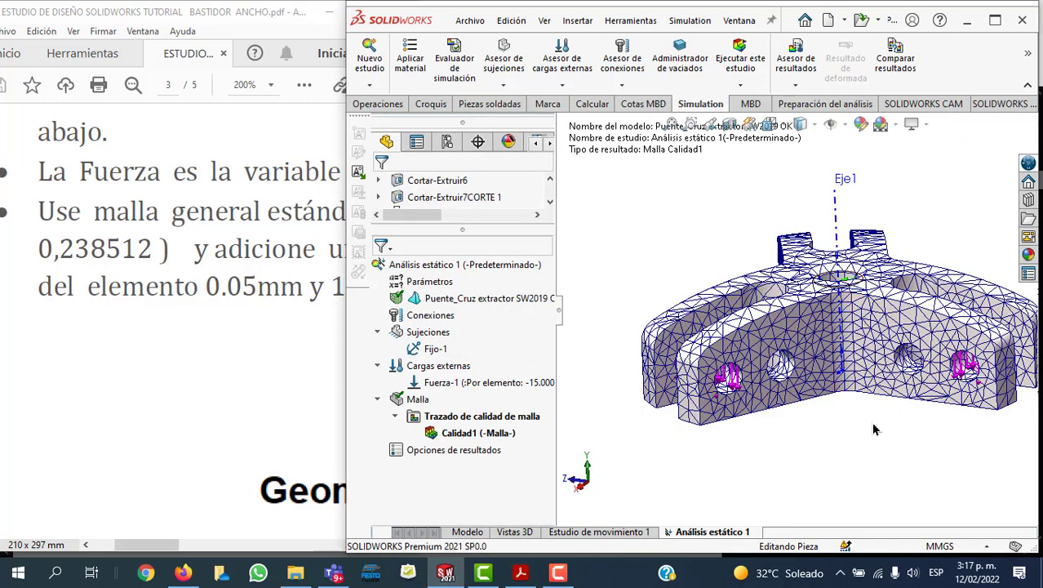
mouse_move(876, 424)
middle_down()
mouse_move(809, 400)
mouse_move(690, 439)
mouse_move(897, 326)
middle_up()
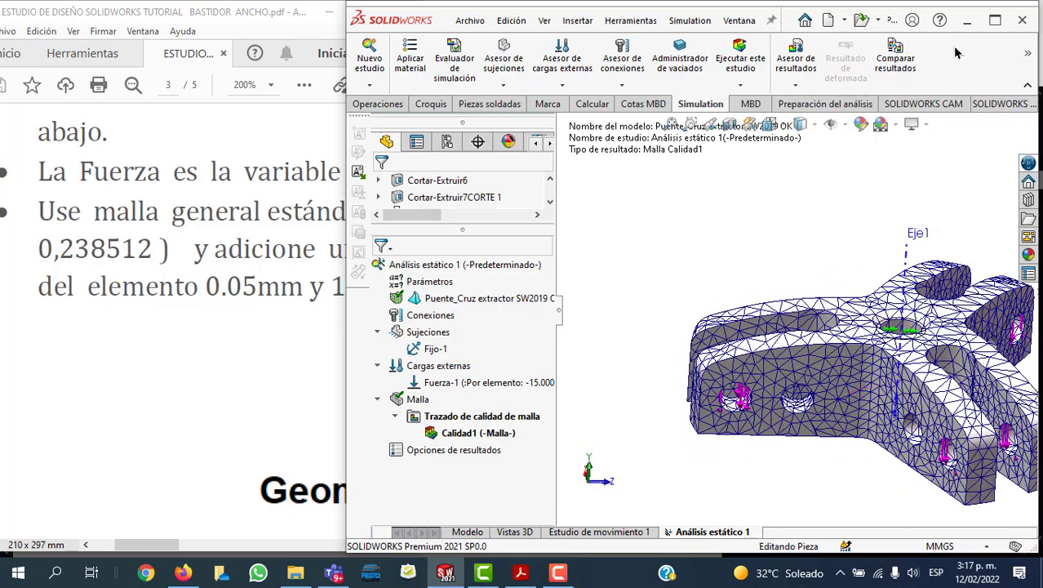
click(994, 23)
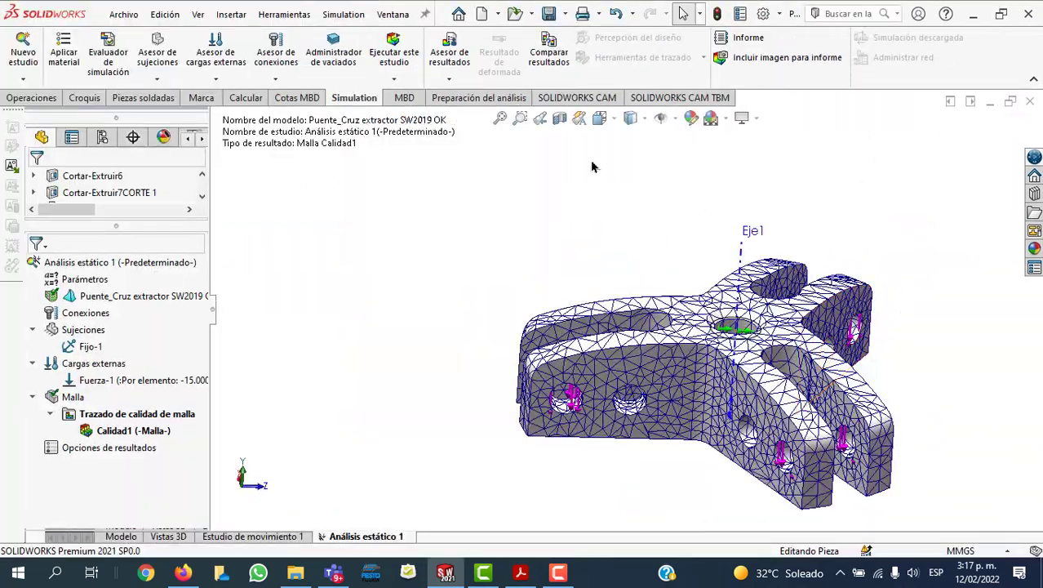
click(501, 119)
mouse_move(898, 313)
middle_down()
mouse_move(759, 237)
mouse_move(526, 137)
middle_up()
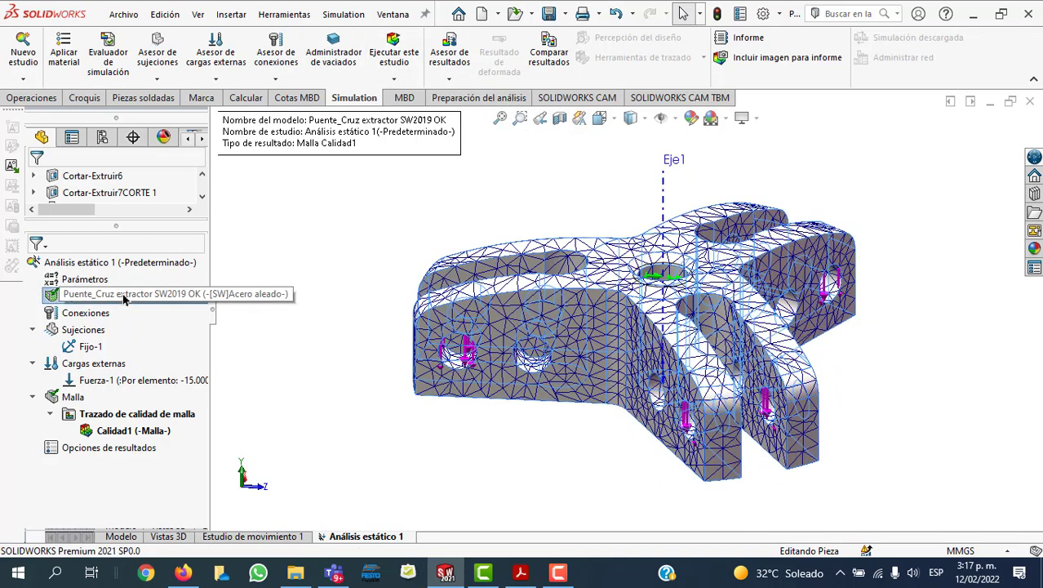
Step: Highlight the part, fixed support and applied force from the study tree
click(122, 295)
click(84, 347)
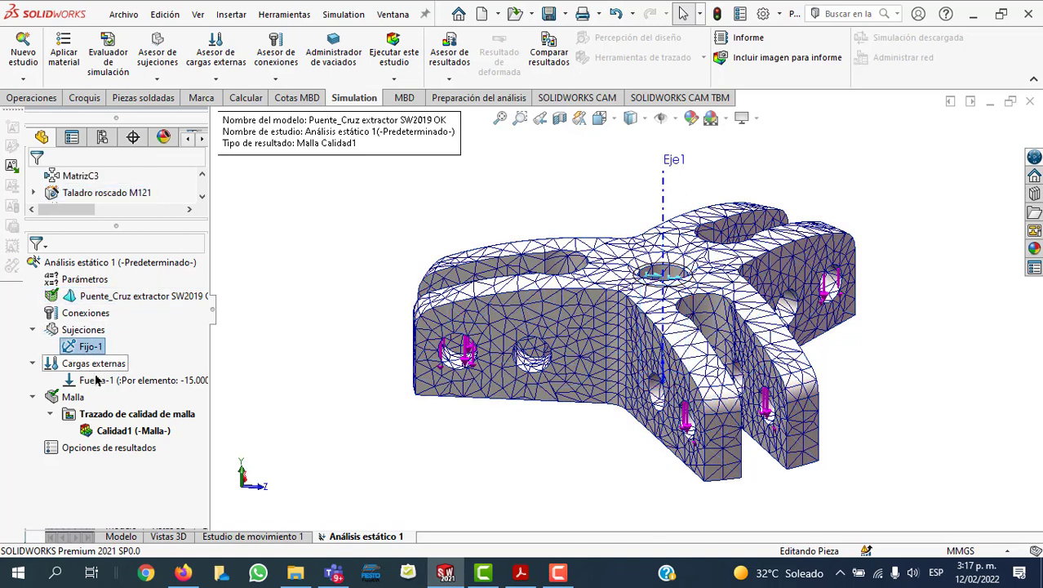
click(91, 380)
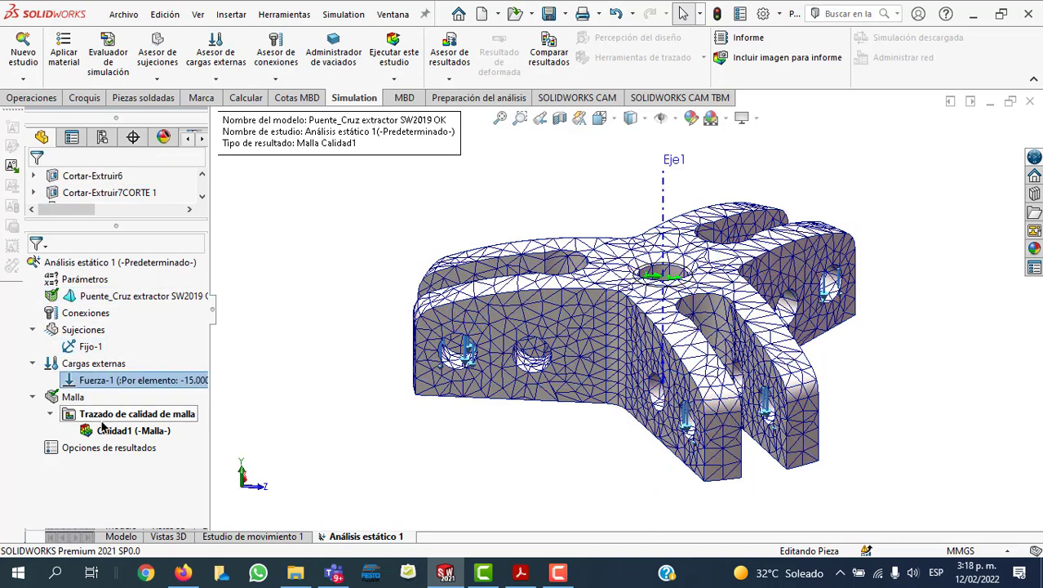
Step: Select the Calidad1 mesh quality plot under Malla
click(101, 418)
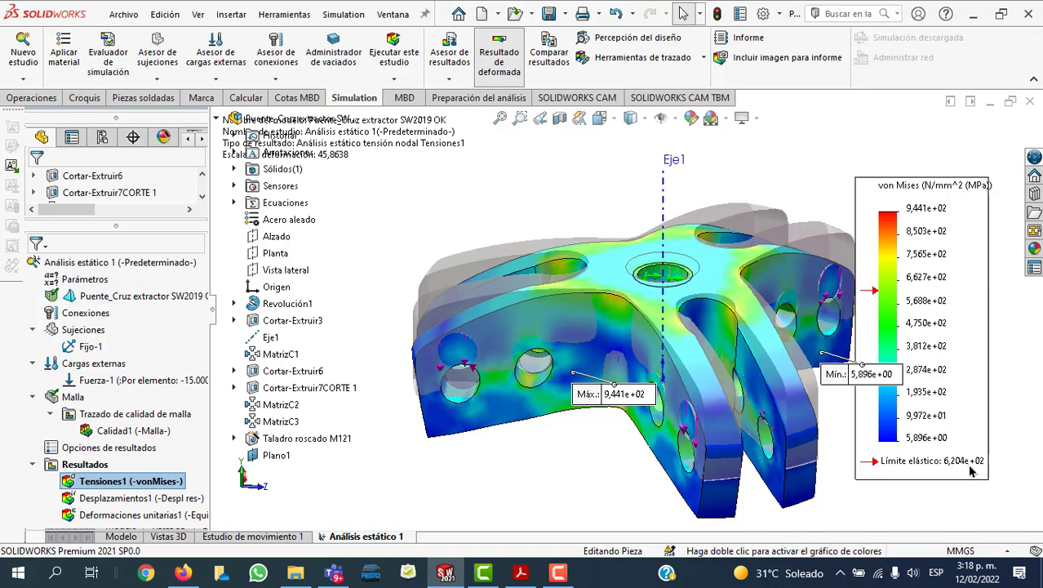
Step: Switch the von Mises chart numbers to floating format with 1 decimal place
right_click(144, 482)
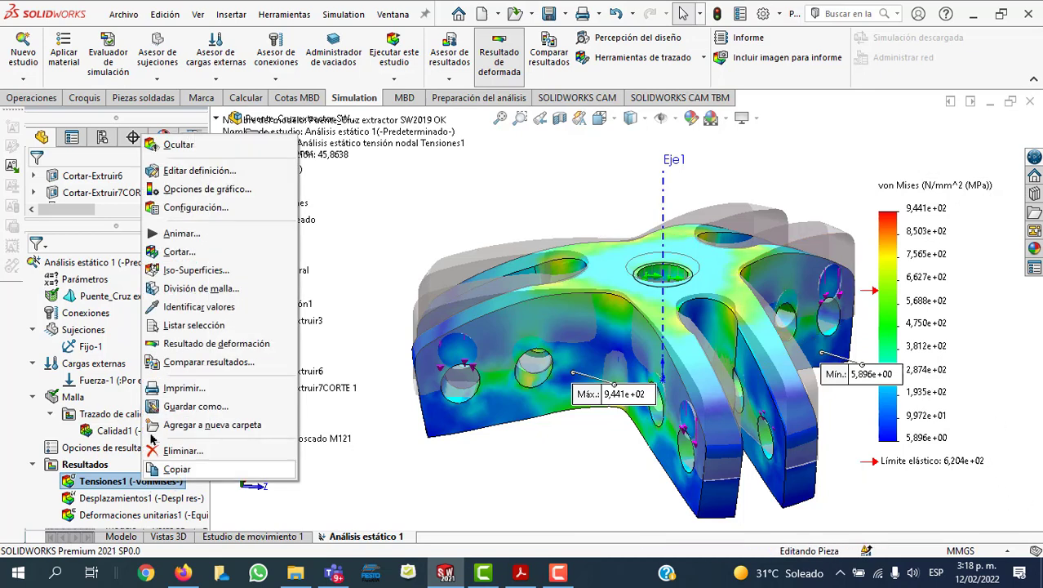
click(188, 193)
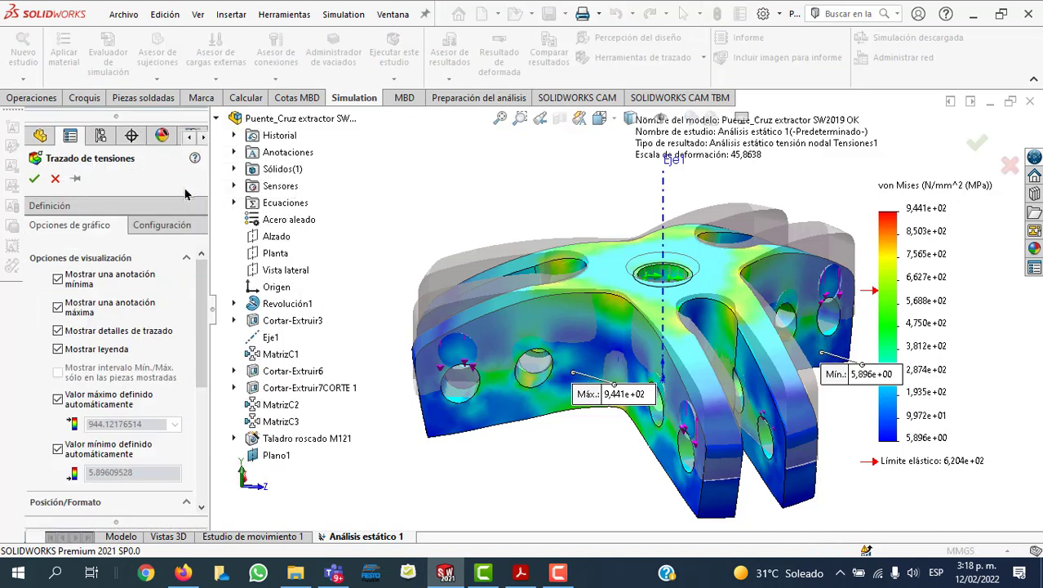
drag(204, 281, 203, 396)
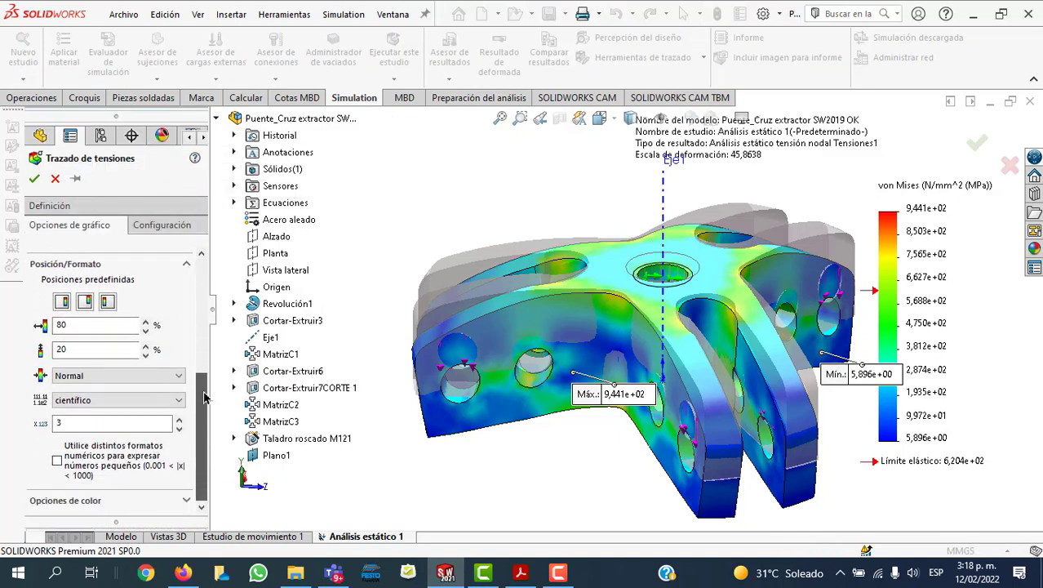
click(155, 400)
click(79, 435)
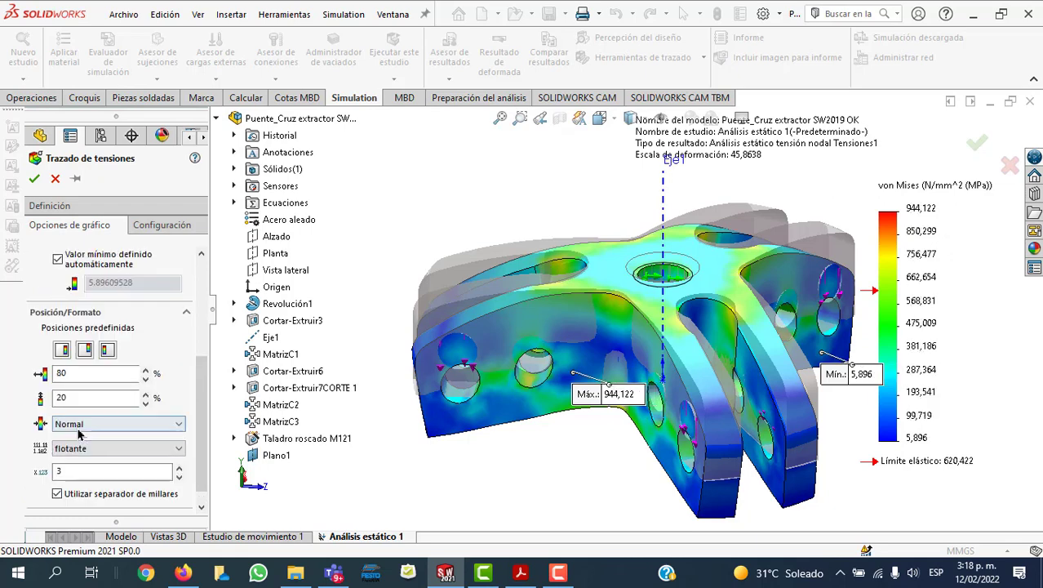
click(115, 448)
click(114, 450)
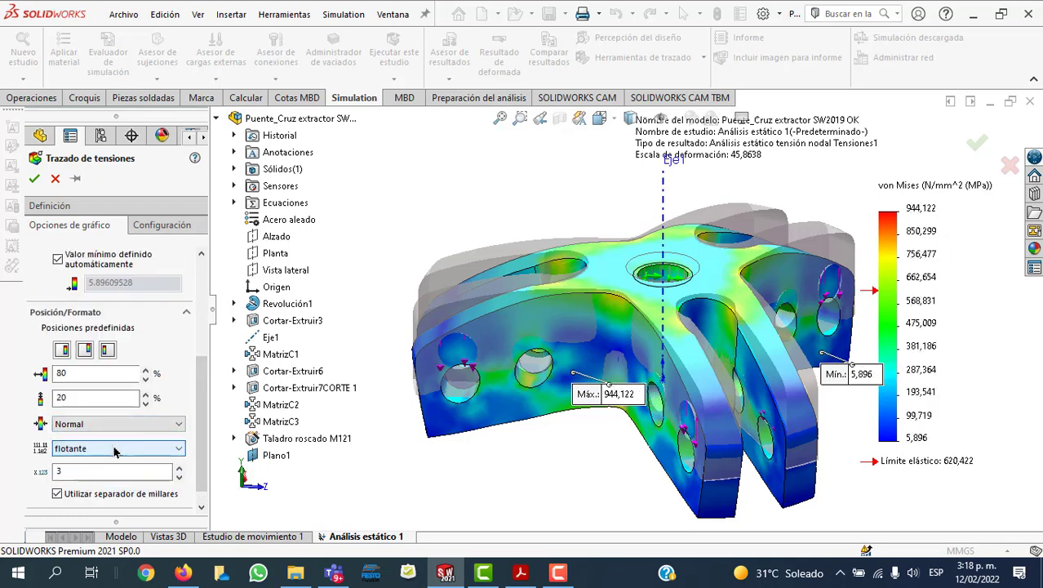
click(84, 466)
key(BackSpace)
text(1)
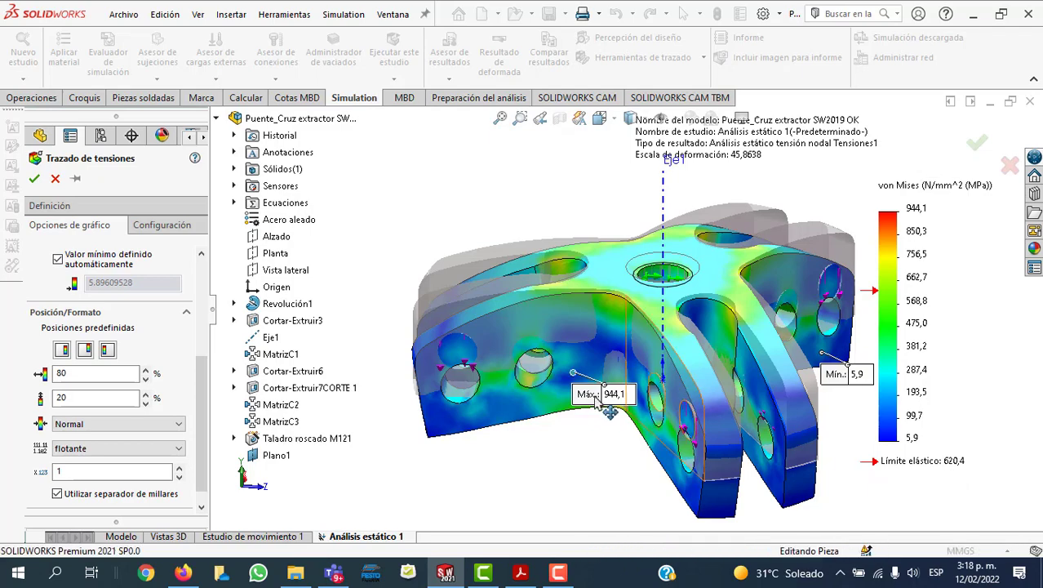
Step: Place the Máx 944,1 label beside the Mín label and apply the plot settings
mouse_move(602, 417)
middle_down()
mouse_move(608, 369)
mouse_move(596, 416)
middle_up()
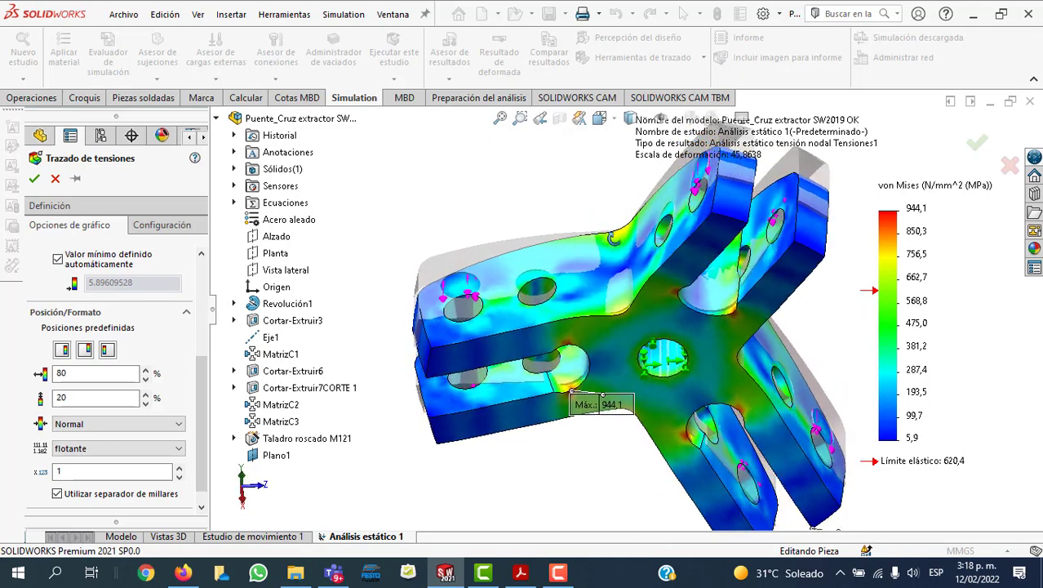
drag(596, 416, 617, 479)
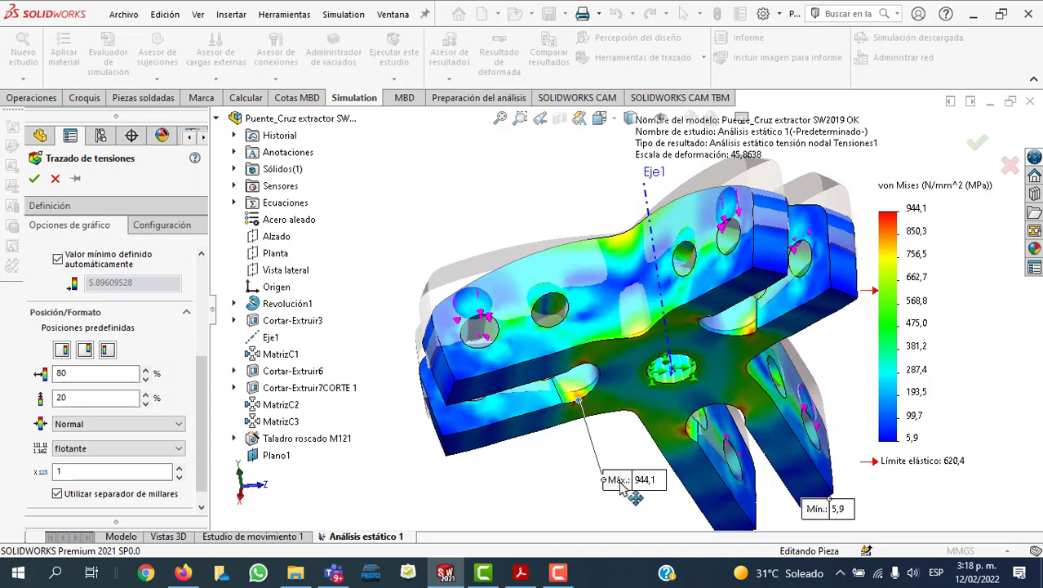
drag(625, 484, 939, 481)
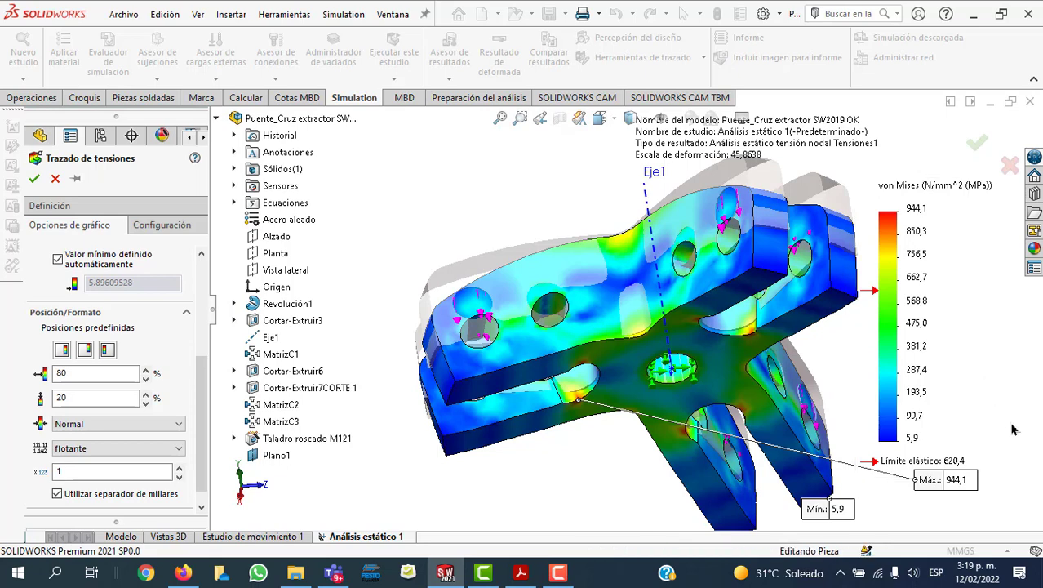
click(33, 178)
Step: Move the colour legend to the right edge and the Máx 944,1 label near the part
scroll(77, 200, down, 5)
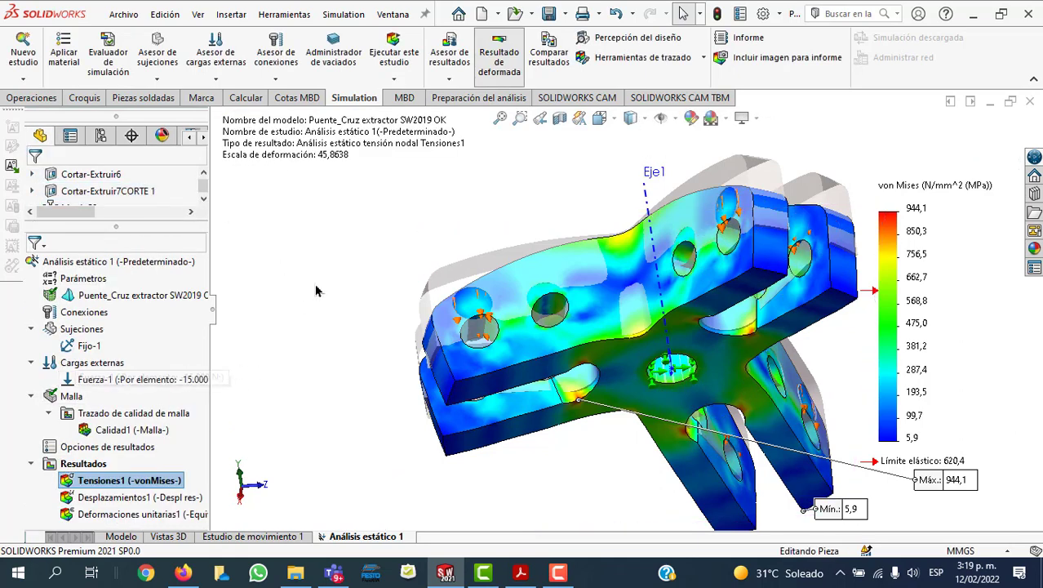
mouse_move(316, 291)
middle_down()
mouse_move(377, 408)
mouse_move(480, 413)
mouse_move(640, 551)
mouse_move(792, 507)
mouse_move(757, 523)
middle_up()
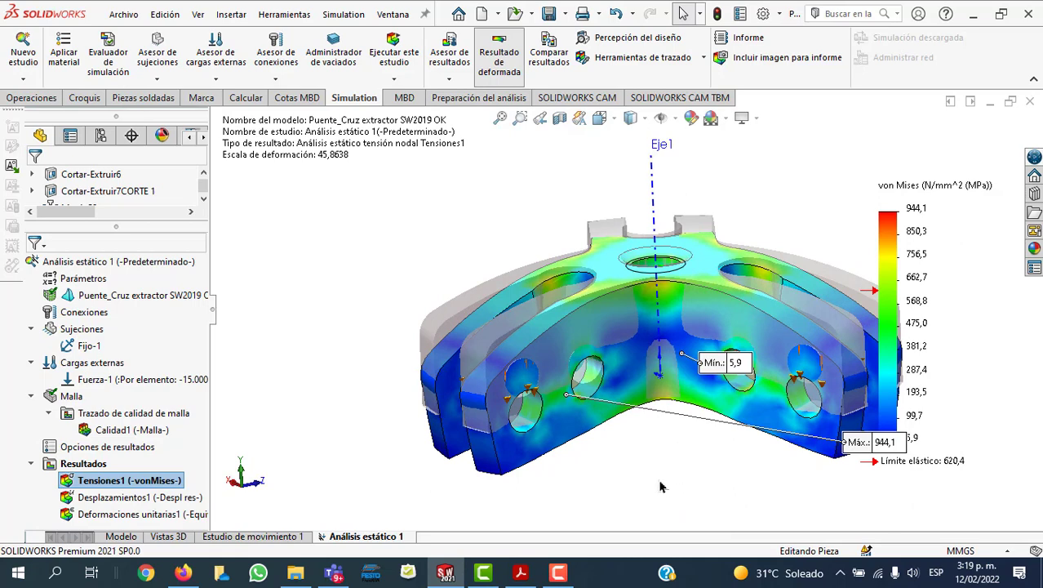
drag(932, 449, 861, 458)
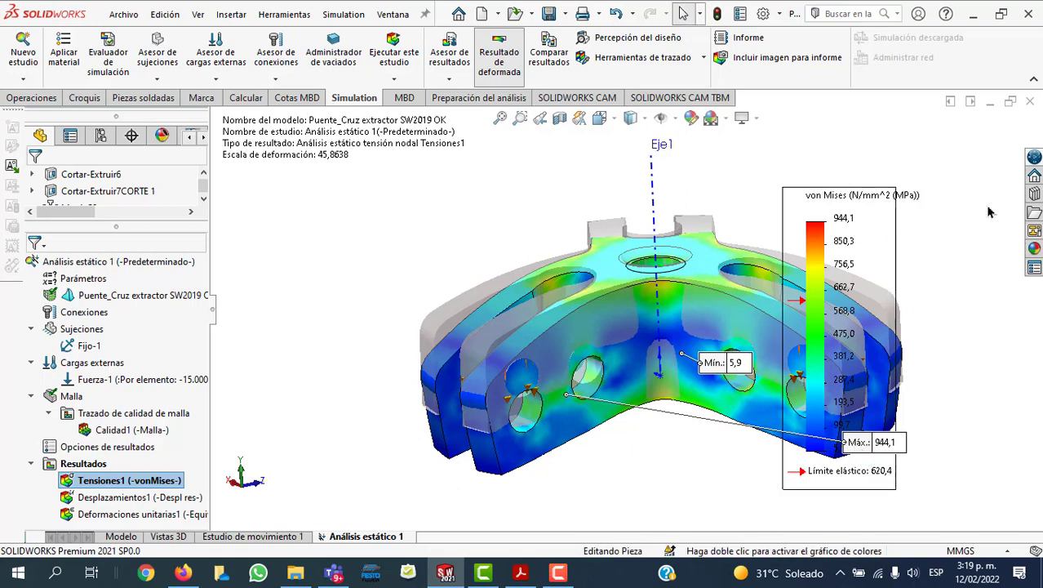
drag(991, 213, 947, 199)
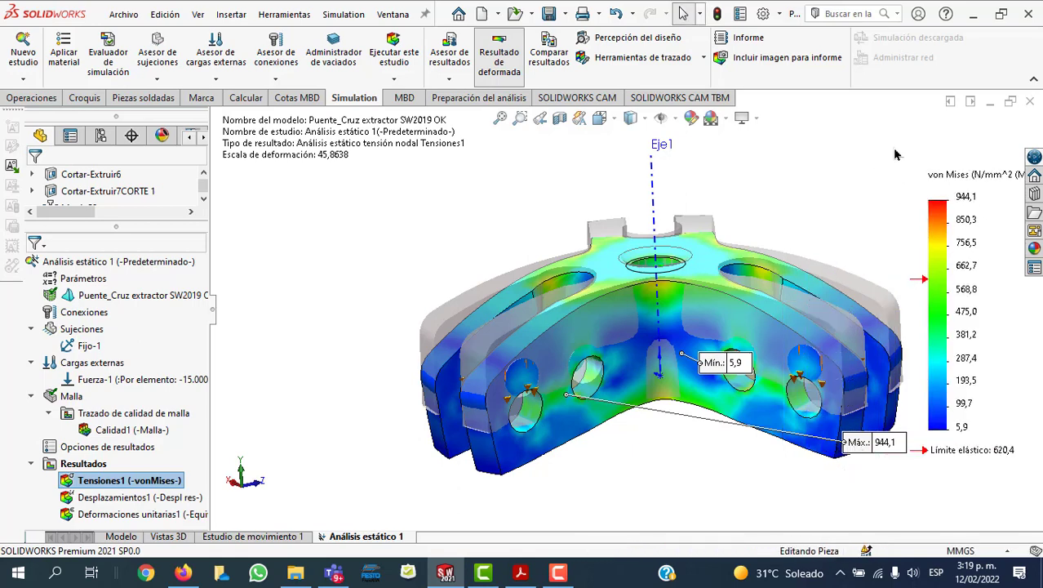
drag(851, 449, 608, 483)
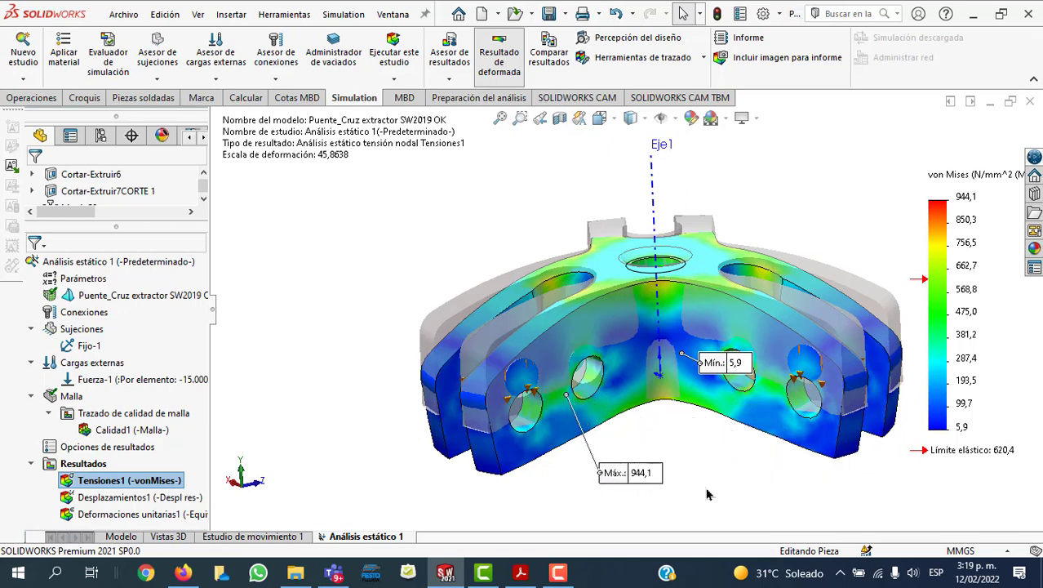
key(Down)
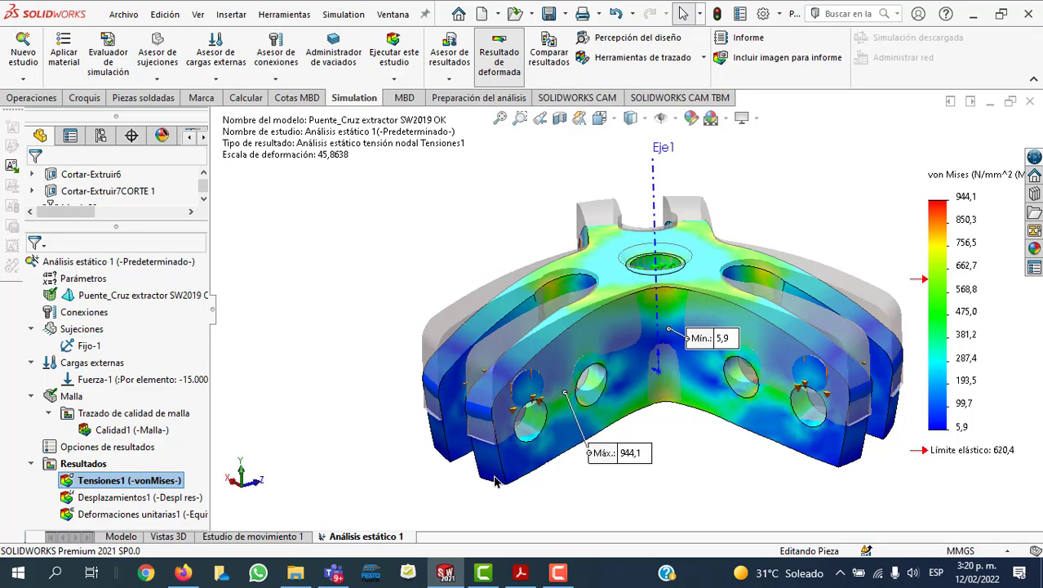
Step: Rotate the part to show both fork prongs and enlarge the tree to reveal Anotaciones
middle_drag(576, 493, 602, 500)
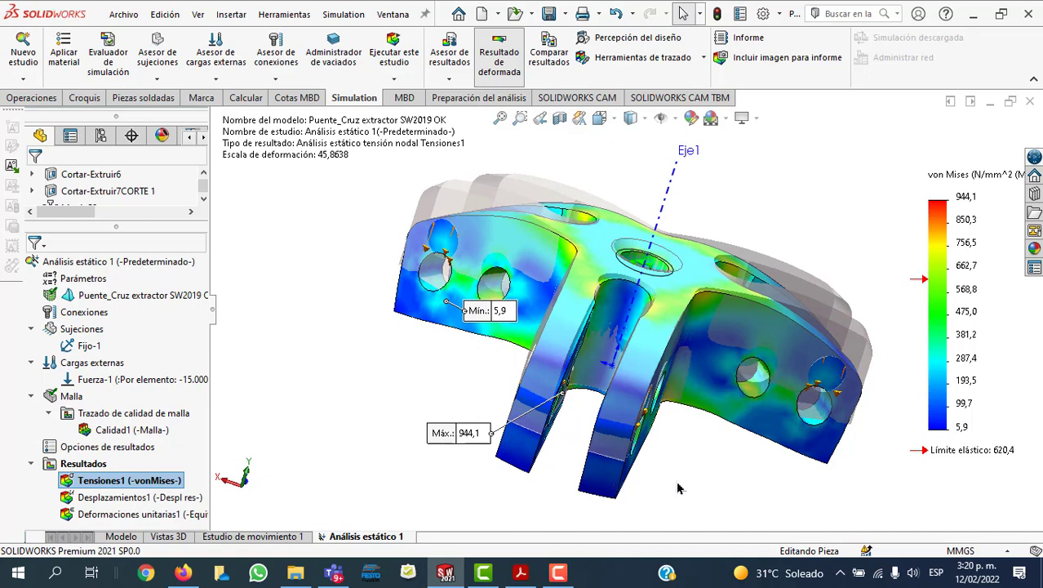
middle_drag(675, 479, 642, 471)
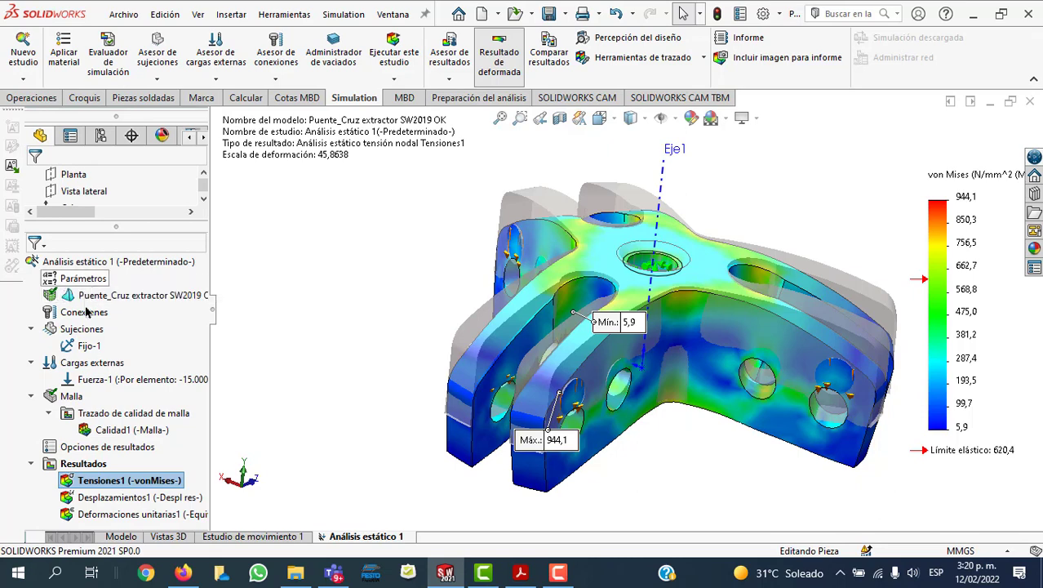
scroll(86, 195, down, 3)
scroll(204, 186, up, 5)
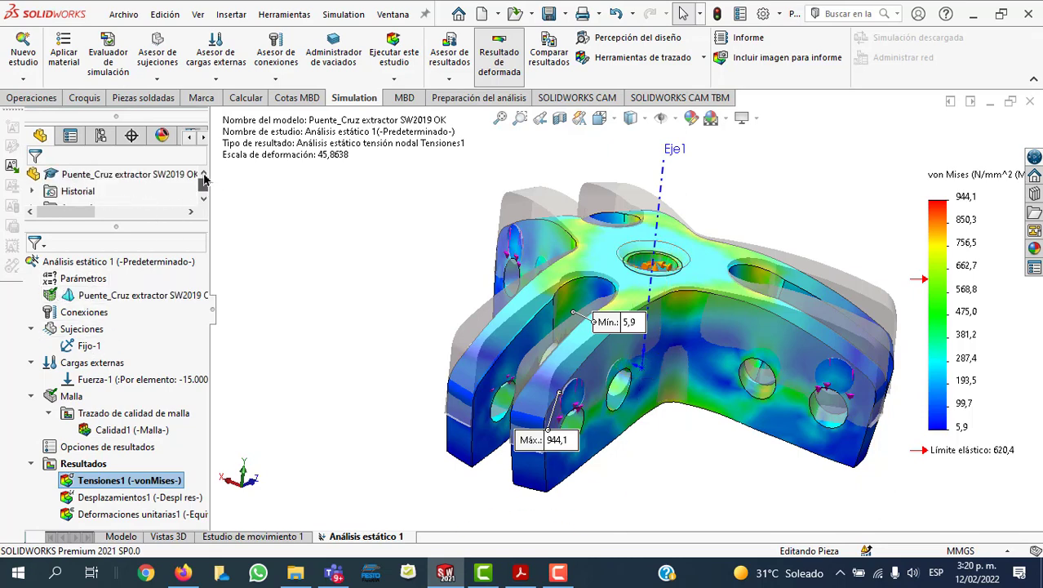
drag(122, 226, 123, 287)
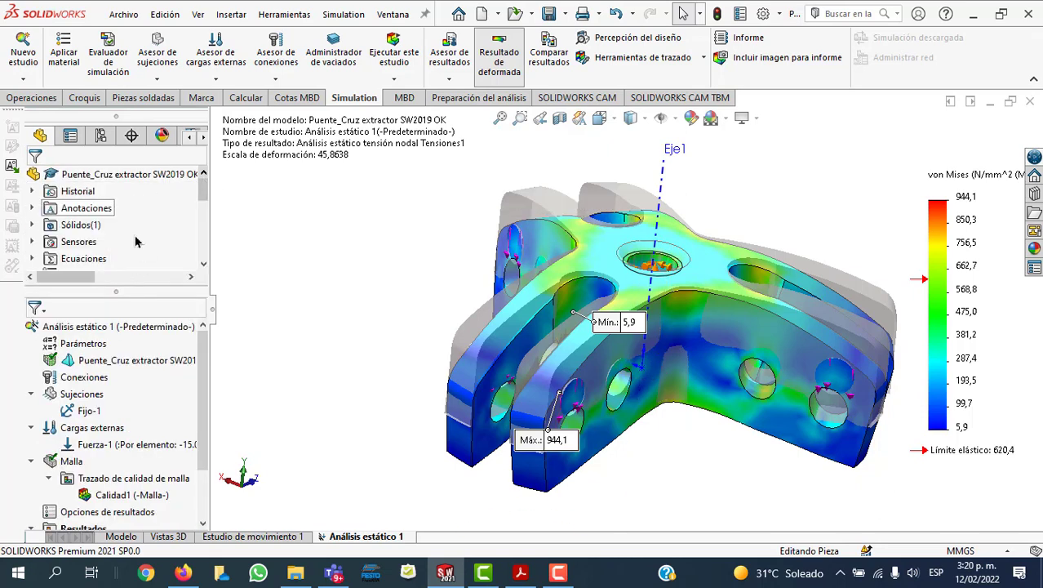
Step: Display the feature dimensions (25, R5, 60) over the stress plot and locate the flange dimension
right_click(87, 213)
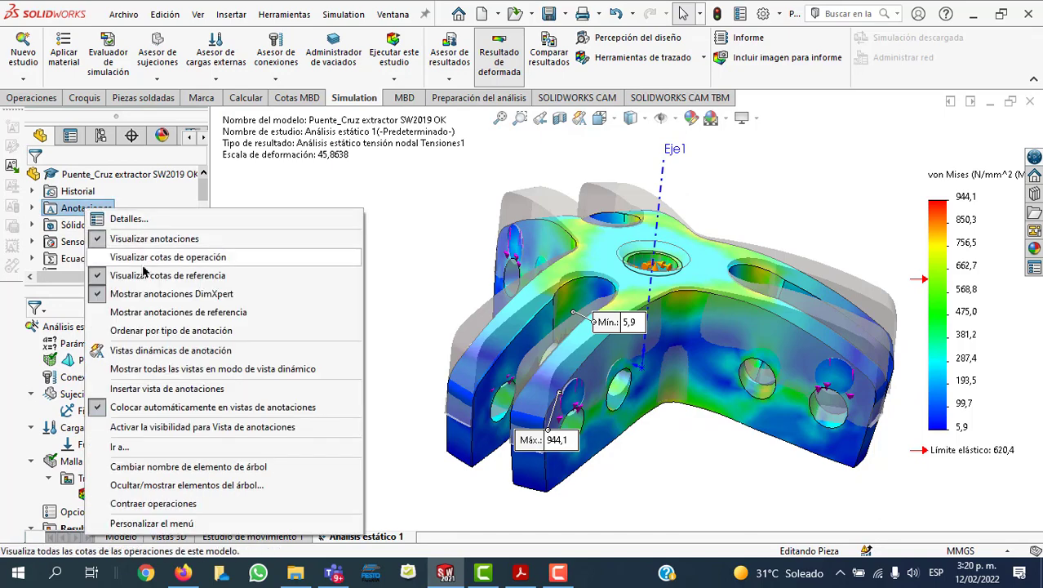
click(150, 257)
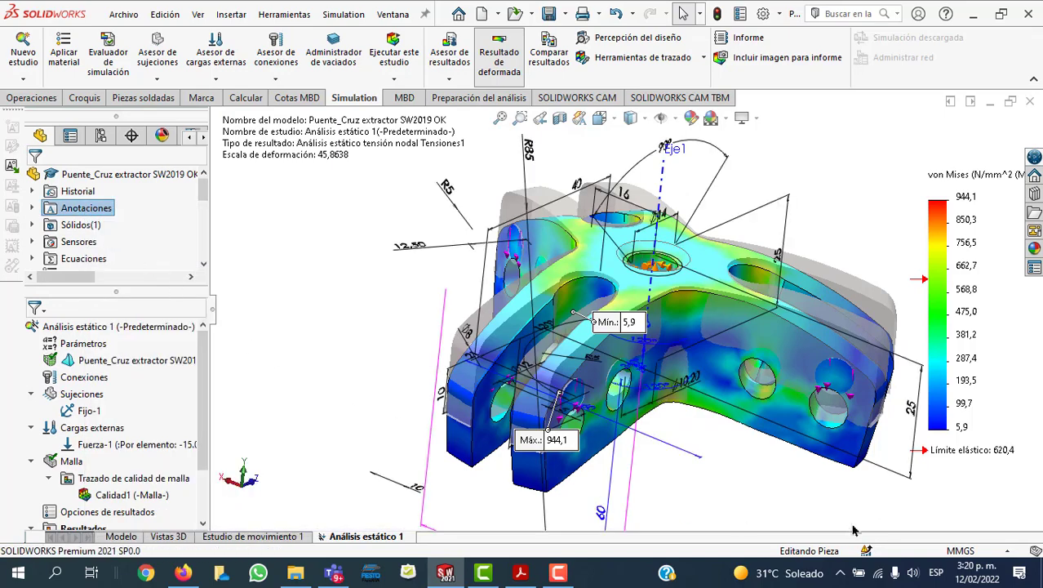
mouse_move(784, 522)
middle_down()
mouse_move(870, 497)
mouse_move(797, 479)
mouse_move(782, 459)
middle_up()
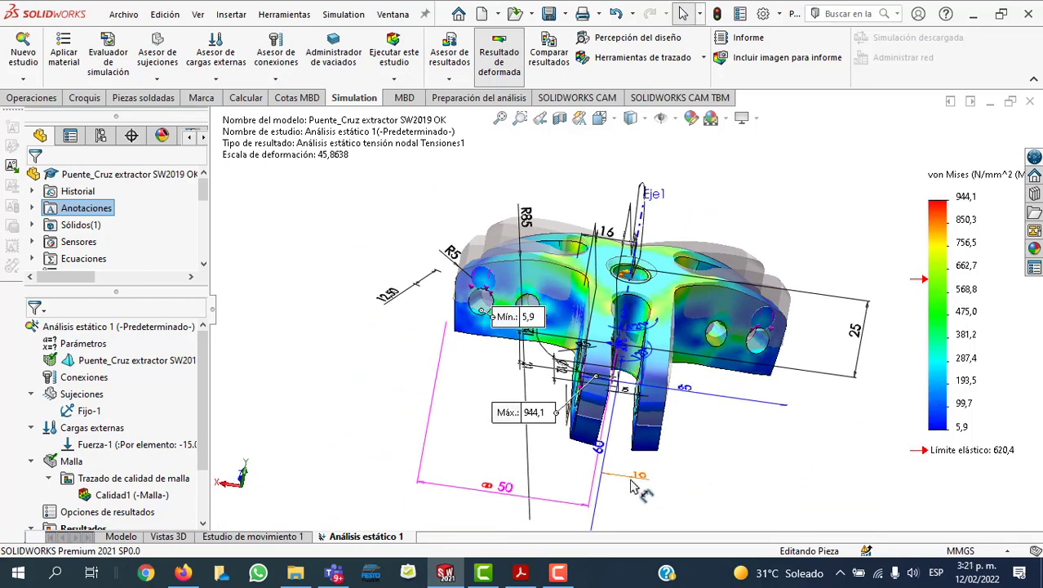
mouse_move(763, 475)
middle_down()
mouse_move(698, 466)
mouse_move(800, 501)
mouse_move(804, 461)
middle_up()
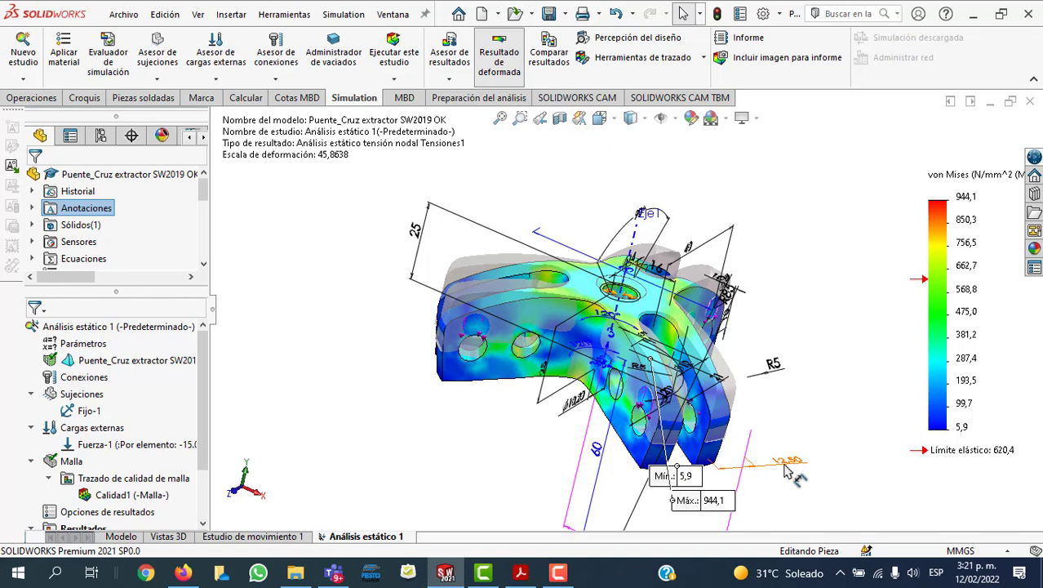
Step: Change the 12.50 flange dimension to 14 and rebuild the part
double_click(785, 467)
text(14)
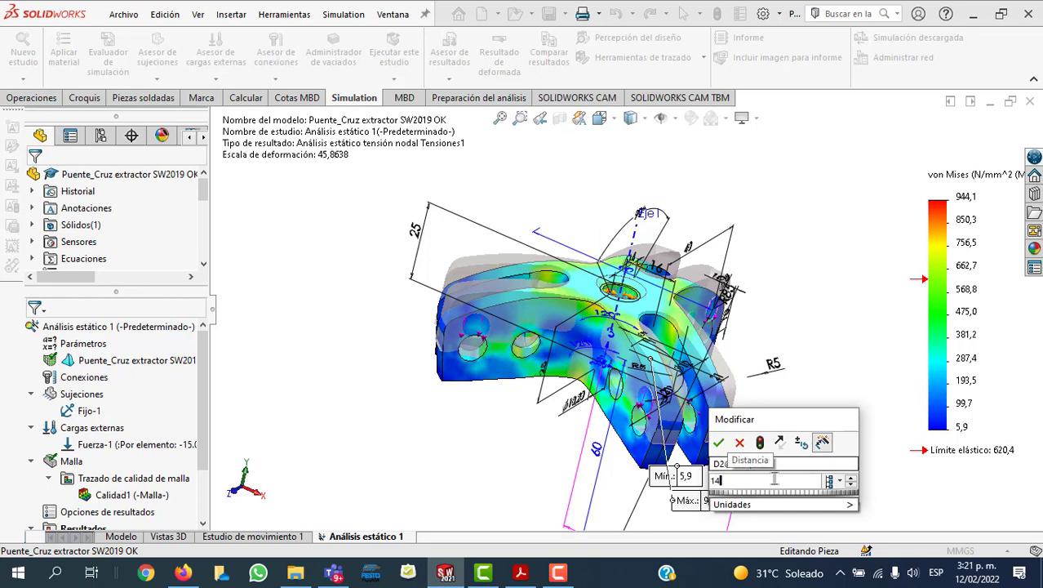
click(718, 441)
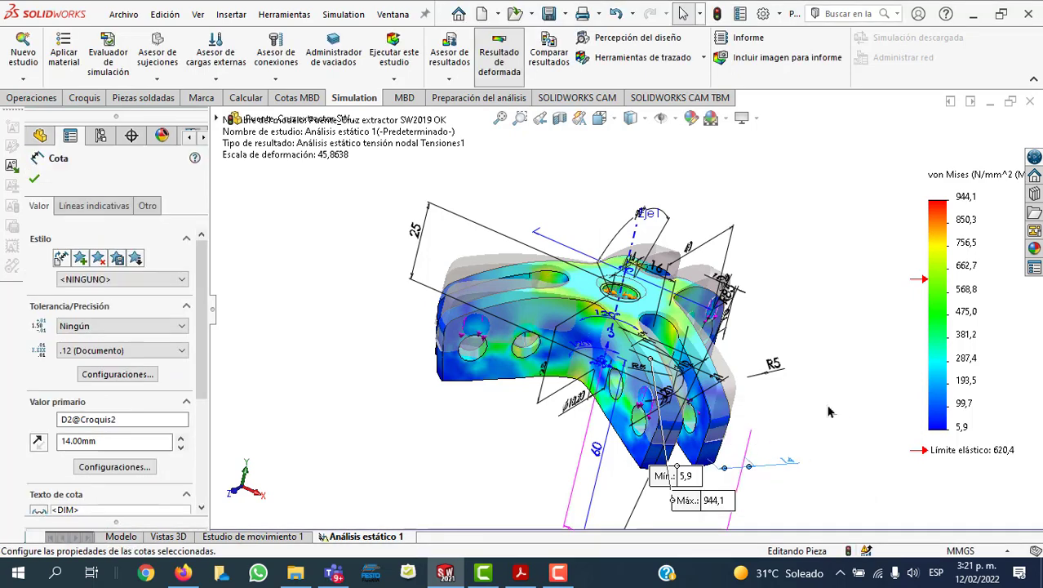
click(716, 14)
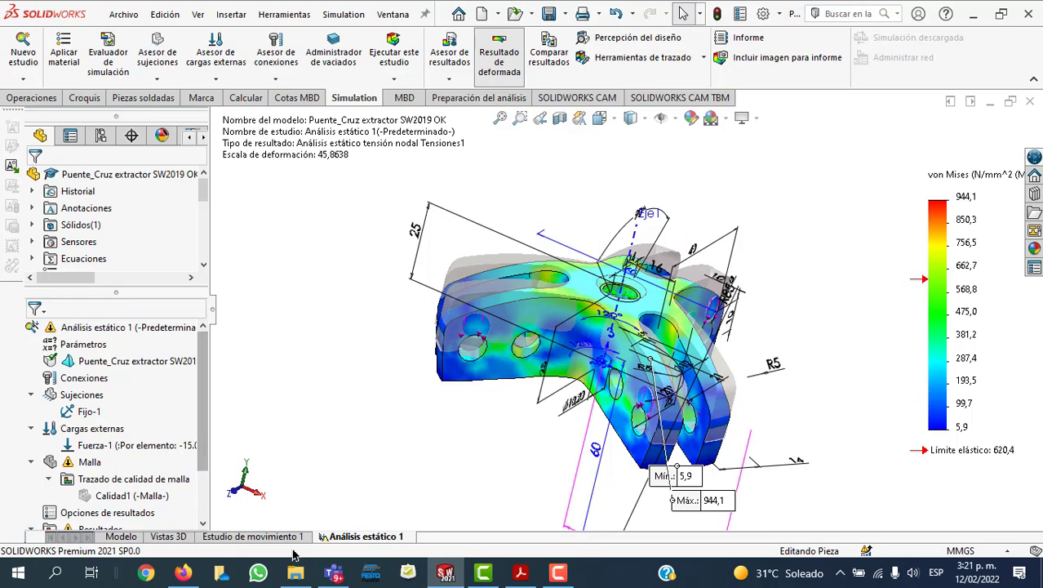
scroll(210, 370, down, 1)
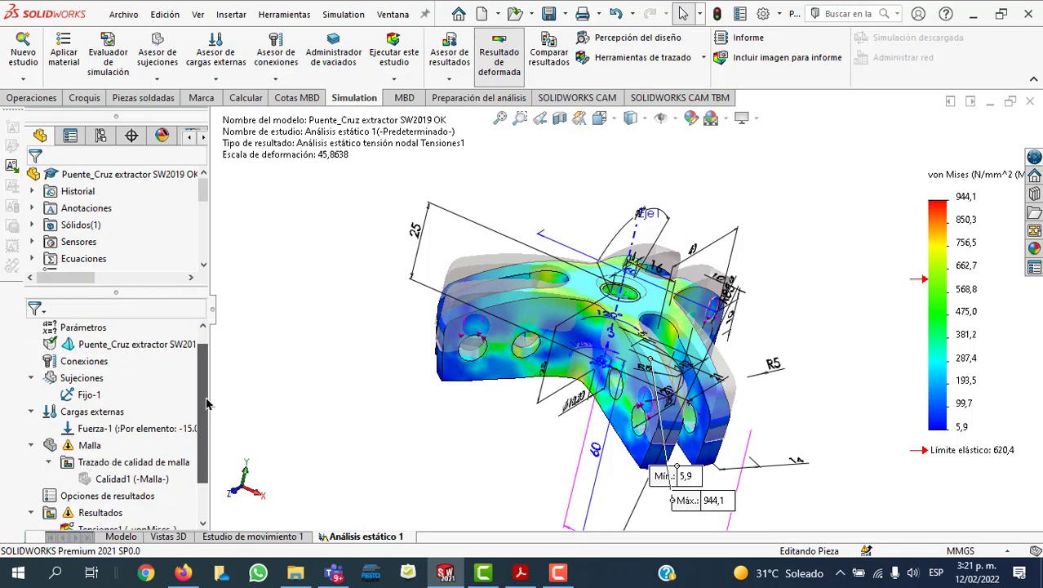
scroll(210, 370, up, 1)
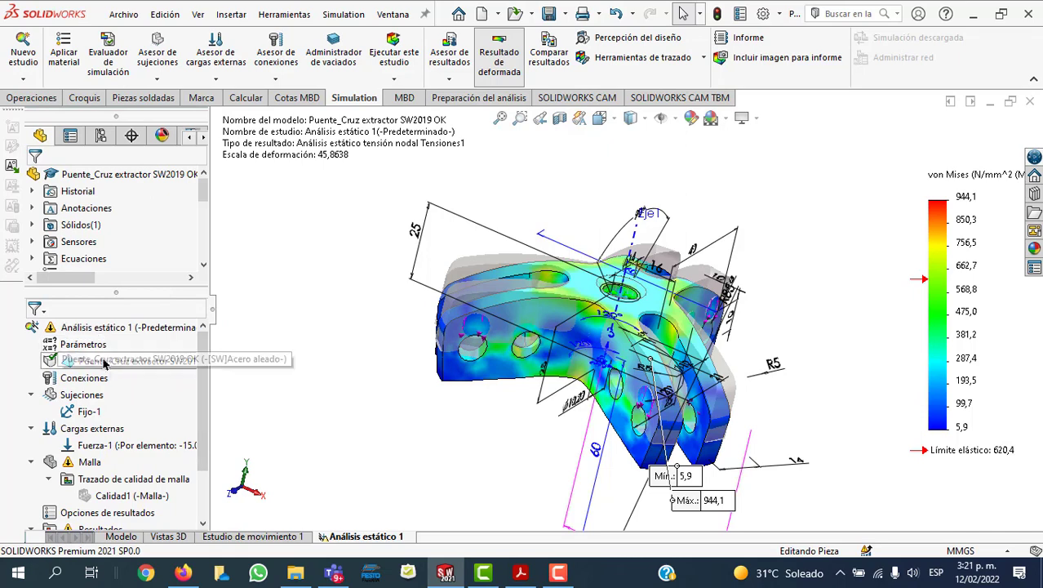
Step: Recreate the mesh and rerun the static study, giving an 800,5 MPa von Mises maximum
right_click(75, 463)
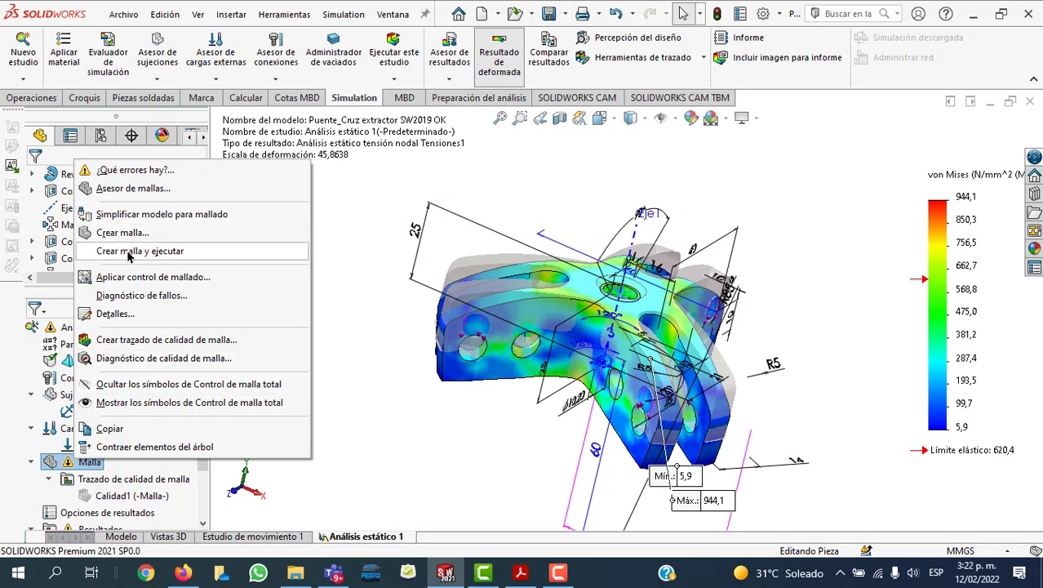
click(115, 231)
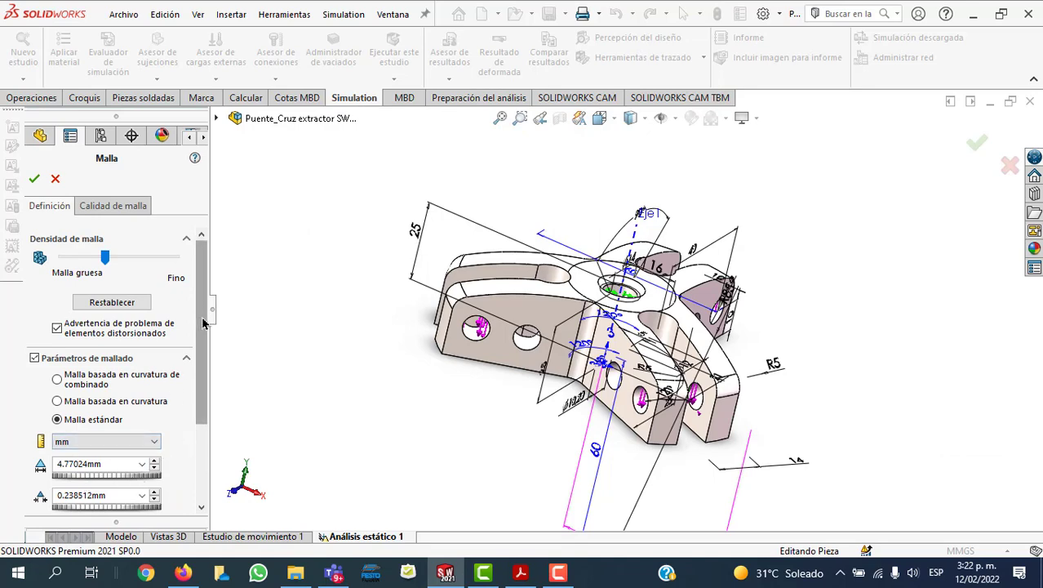
mouse_move(204, 324)
mouse_down()
mouse_move(195, 405)
mouse_move(204, 310)
mouse_up()
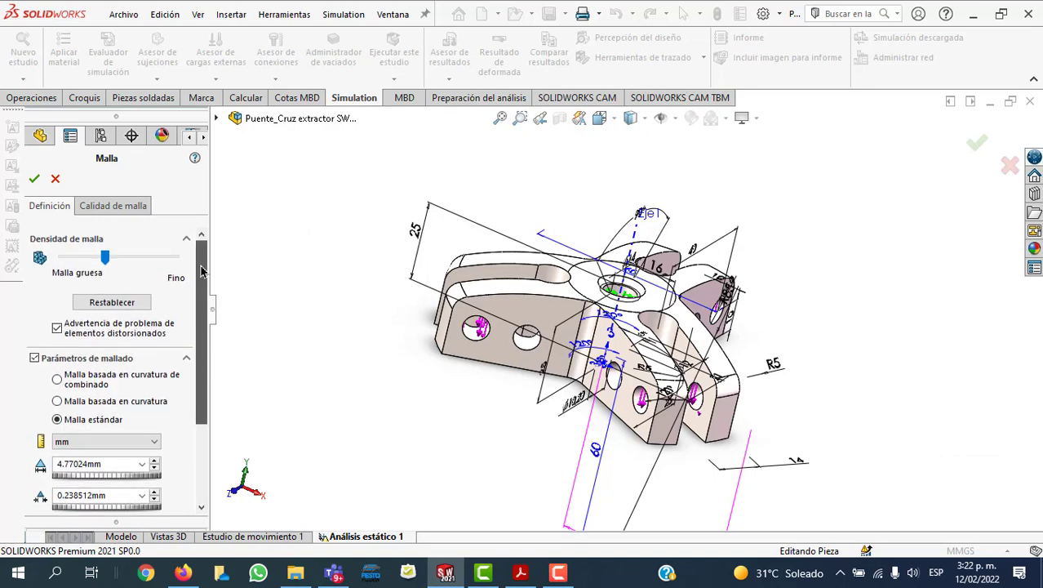
click(43, 182)
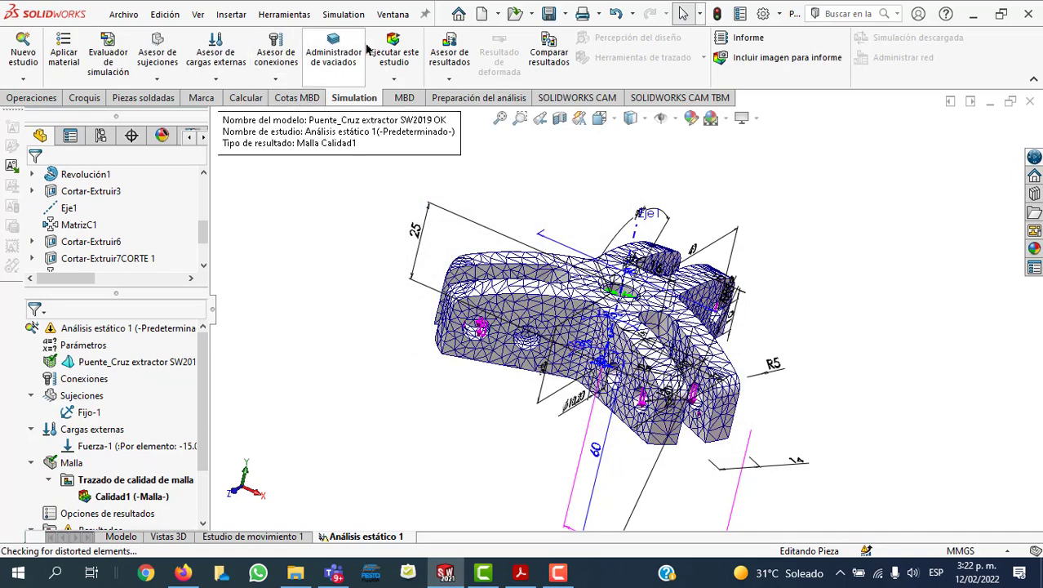
click(394, 43)
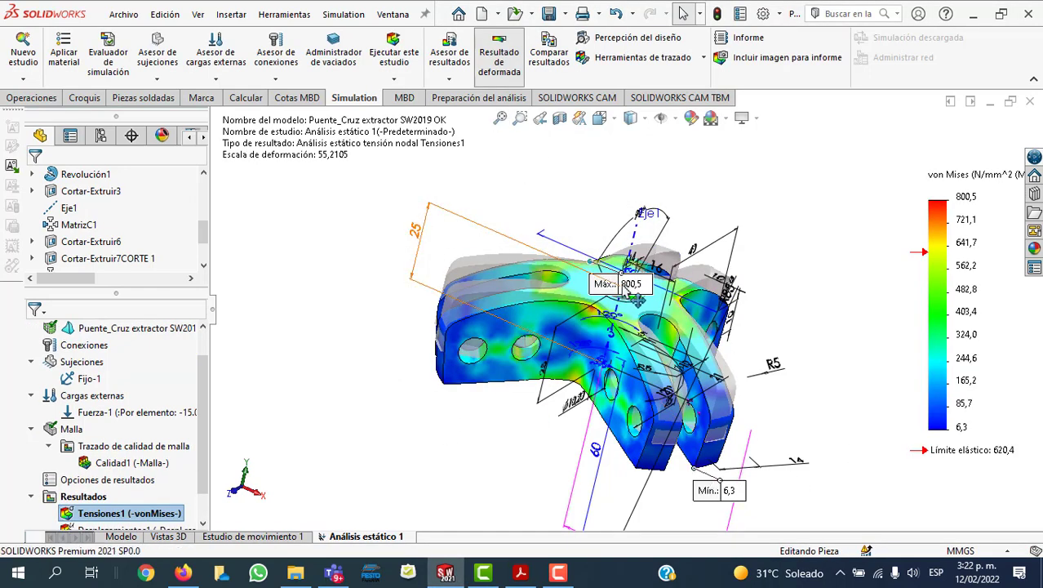
mouse_move(636, 298)
mouse_down()
mouse_move(1017, 488)
mouse_move(997, 474)
mouse_up()
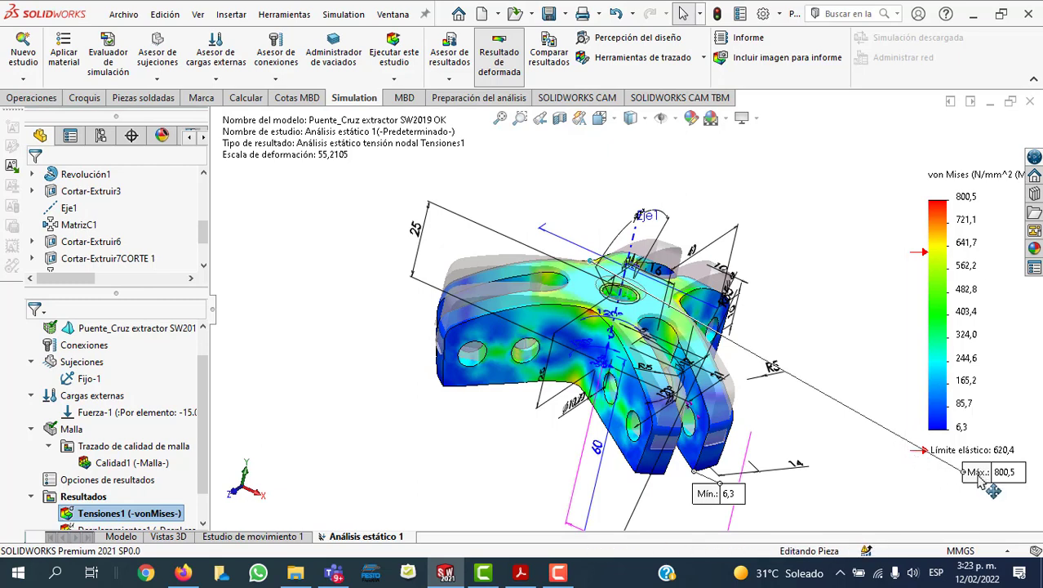
mouse_move(979, 474)
mouse_down()
mouse_move(964, 475)
mouse_move(973, 477)
mouse_up()
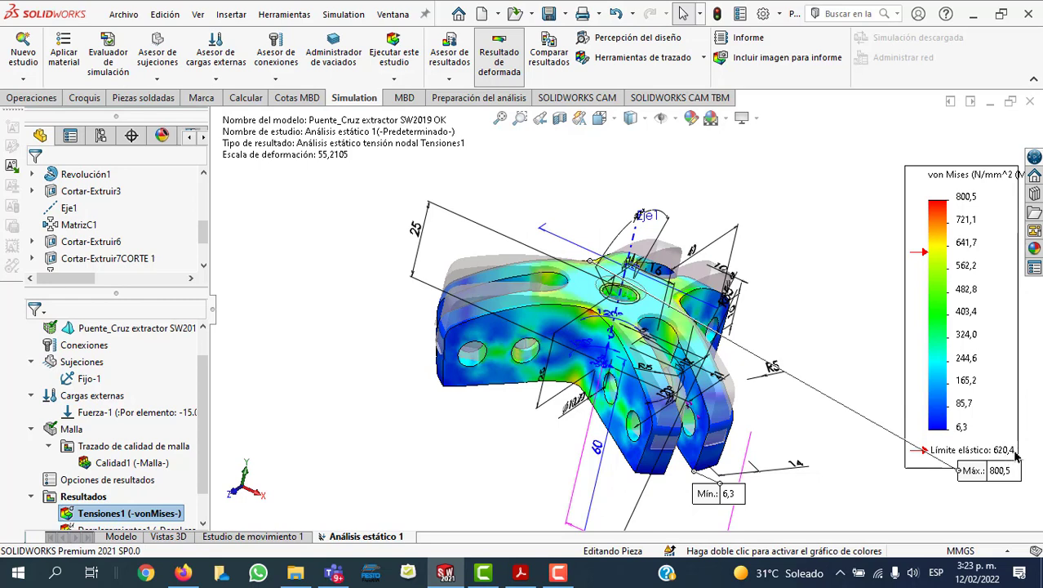
click(175, 418)
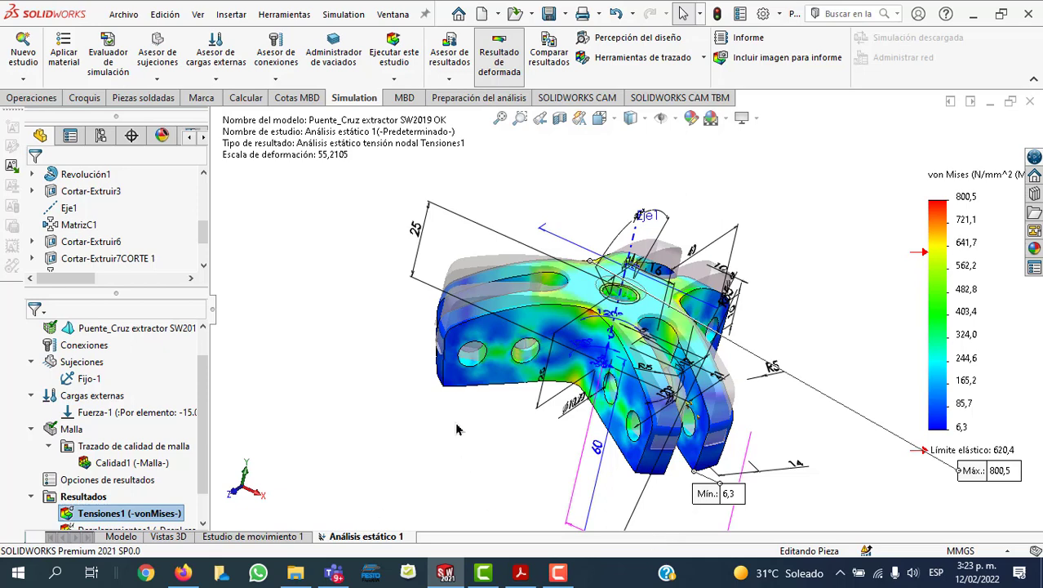
Step: Create a new design study from Análisis estático 1 and add a parameter
right_click(375, 540)
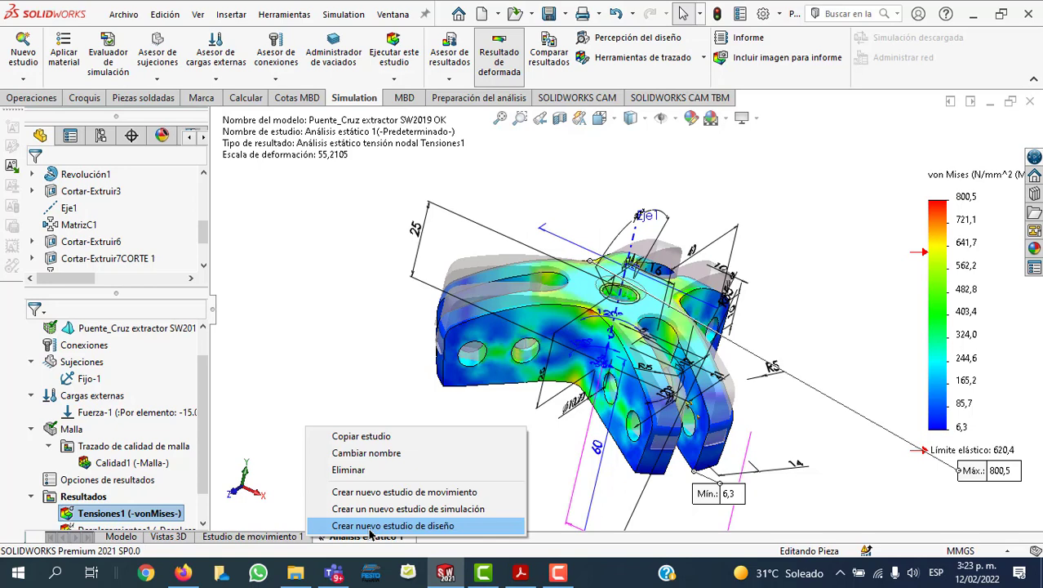
click(372, 526)
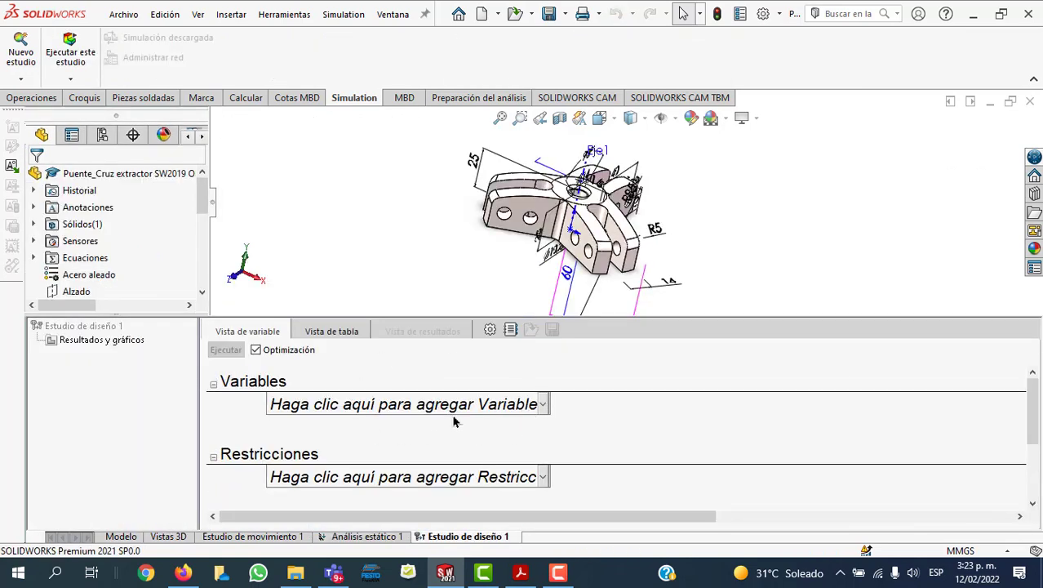
click(457, 412)
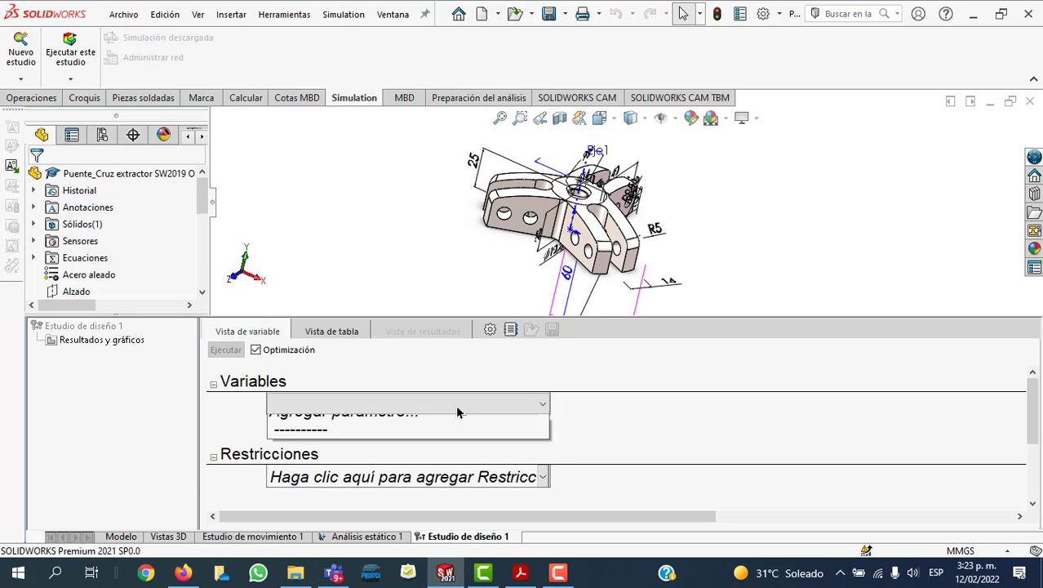
click(391, 433)
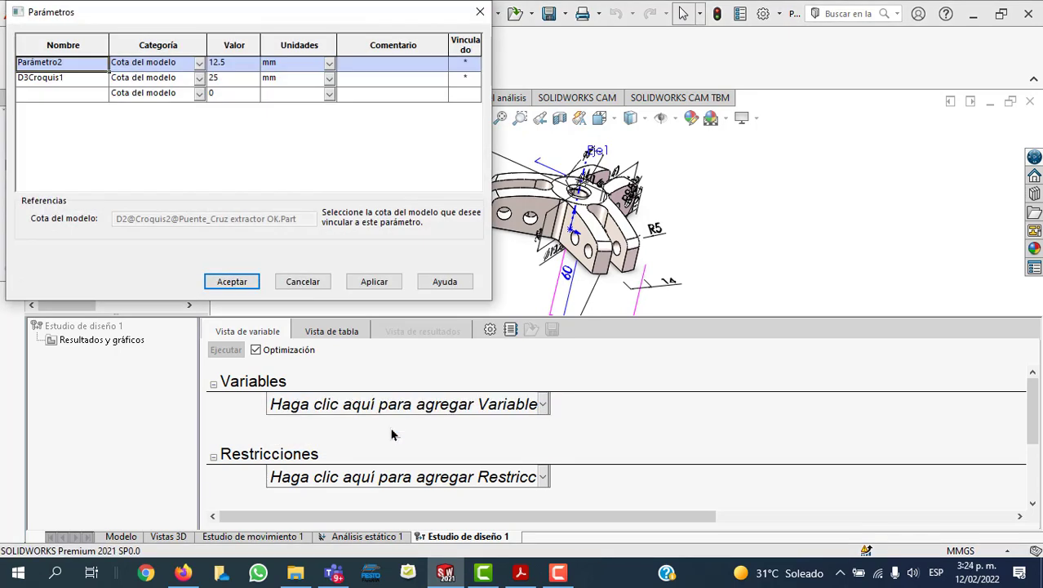
Step: Delete the unused first parameter row and the D3Croquis1 parameter
right_click(58, 69)
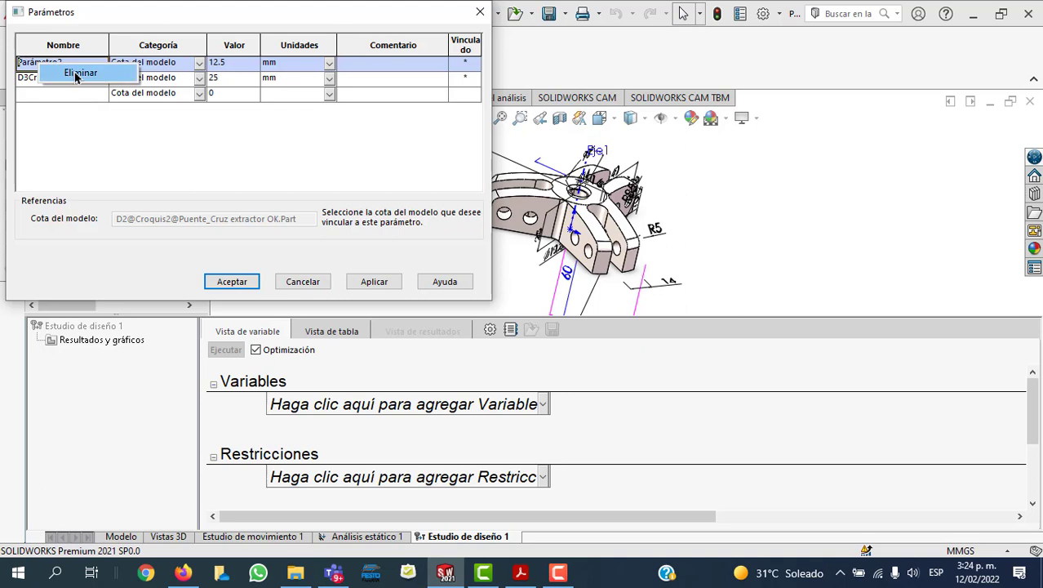
click(80, 73)
click(298, 201)
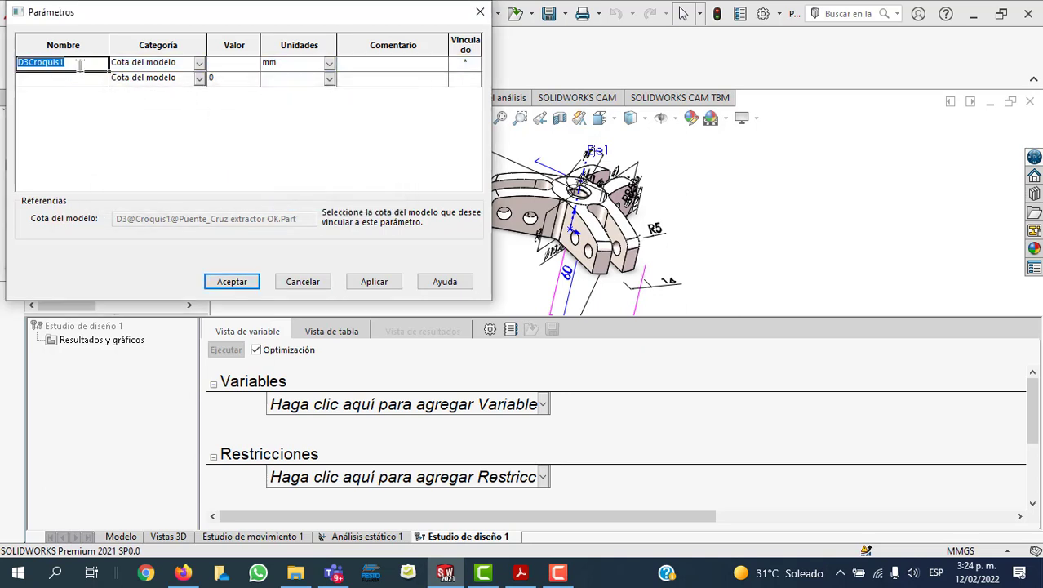
click(102, 80)
right_click(97, 69)
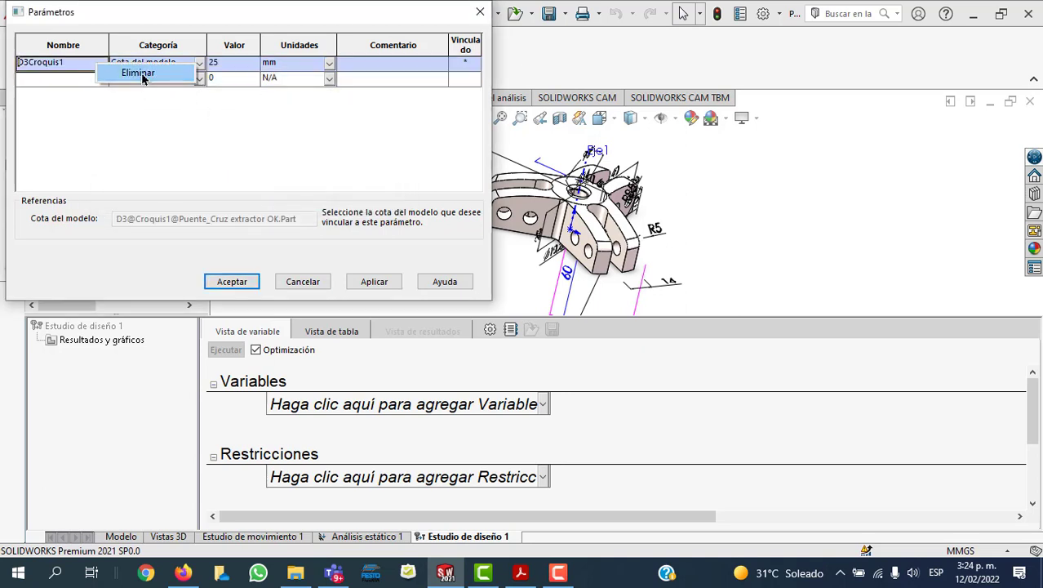
click(133, 73)
click(311, 203)
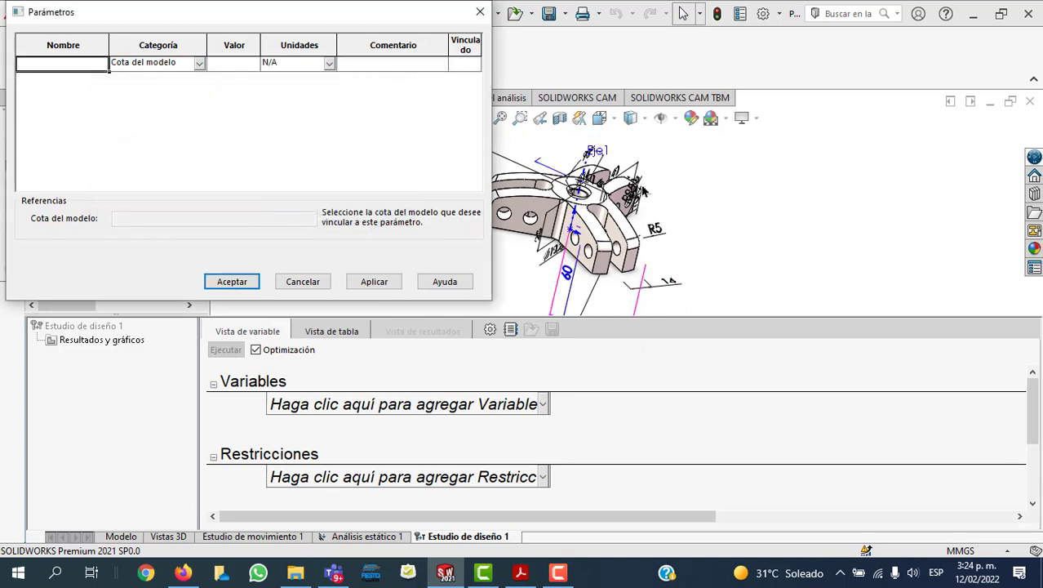
drag(354, 19, 354, 67)
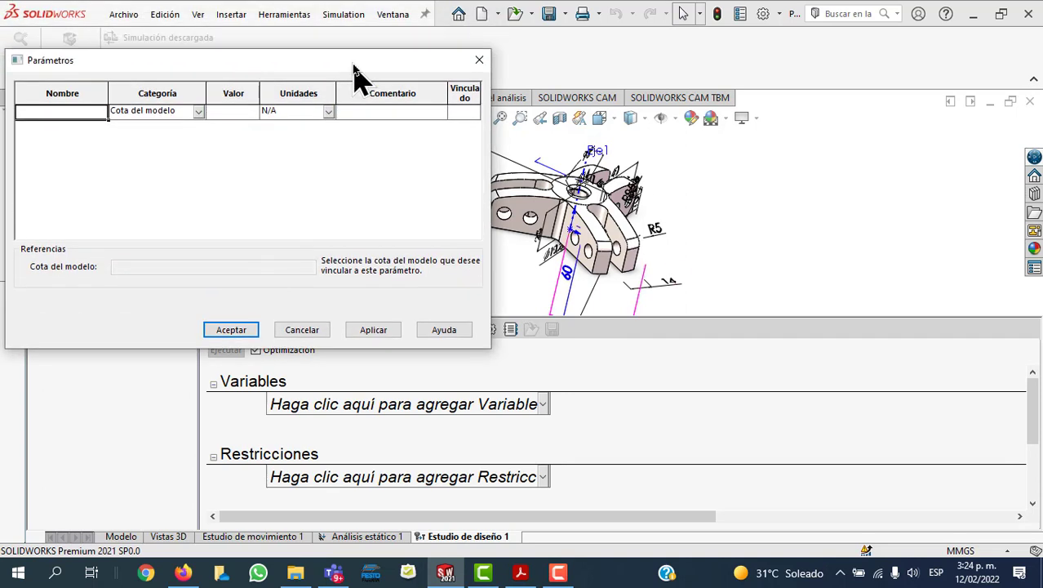
Step: Define model-dimension parameter ANCHO linked to the 14 mm flange dimension
click(199, 112)
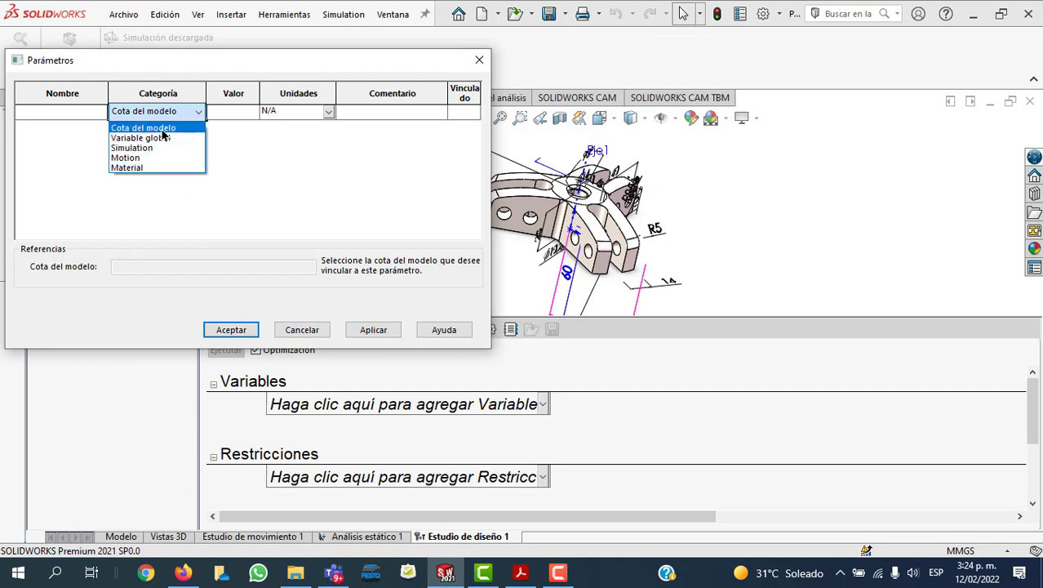
click(161, 129)
click(71, 112)
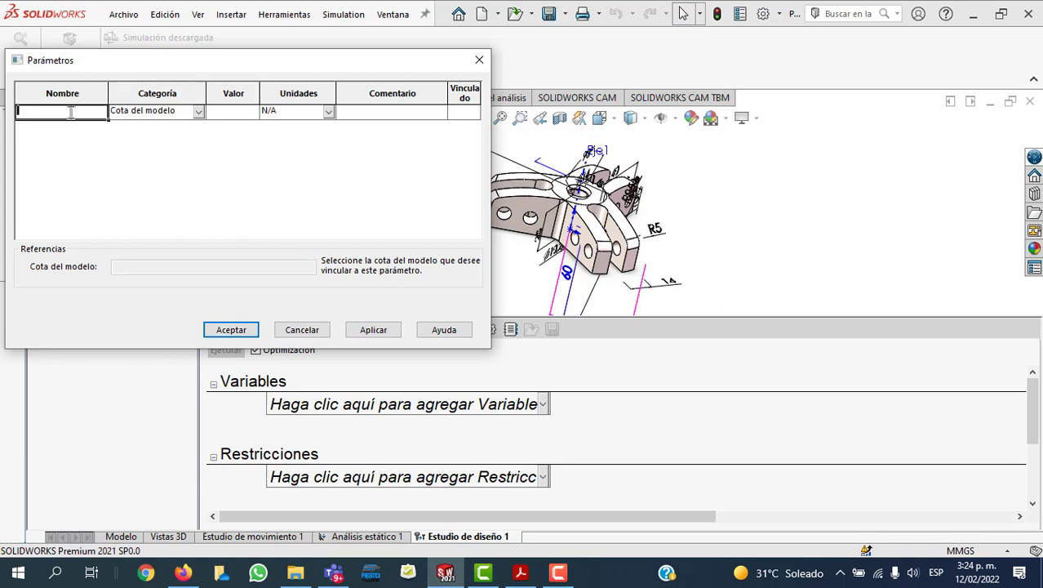
text(ANCHO)
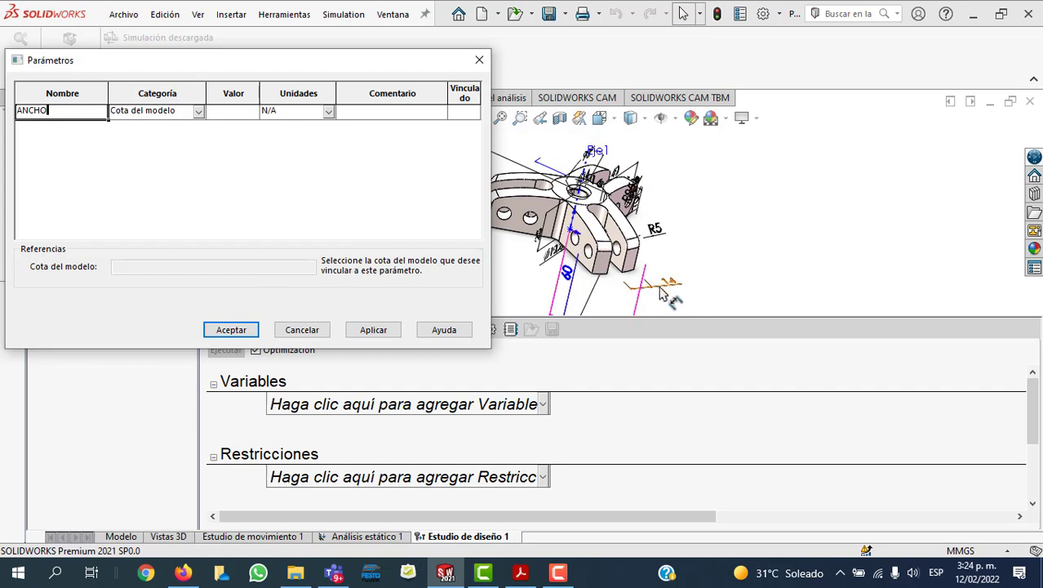
click(663, 295)
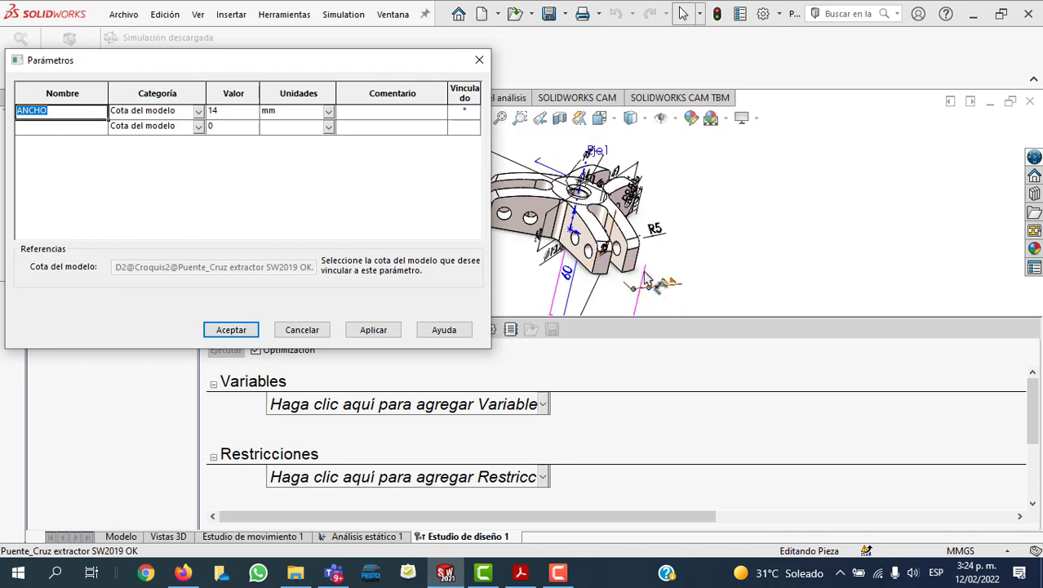
click(386, 332)
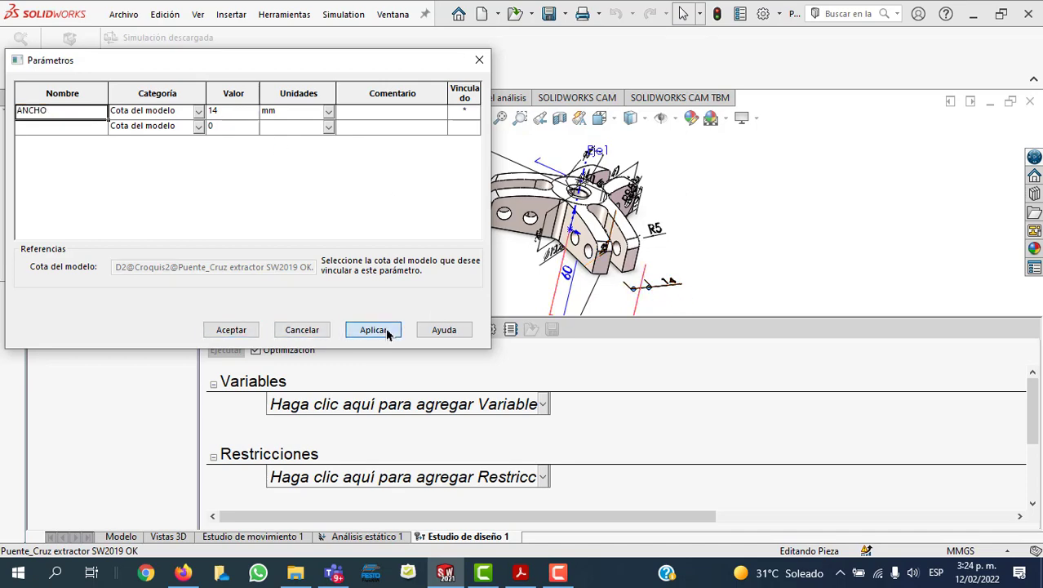
Step: Set ANCHO's range to 14 mm minimum and 20 mm maximum with a 1 mm step
click(229, 330)
drag(598, 524, 834, 523)
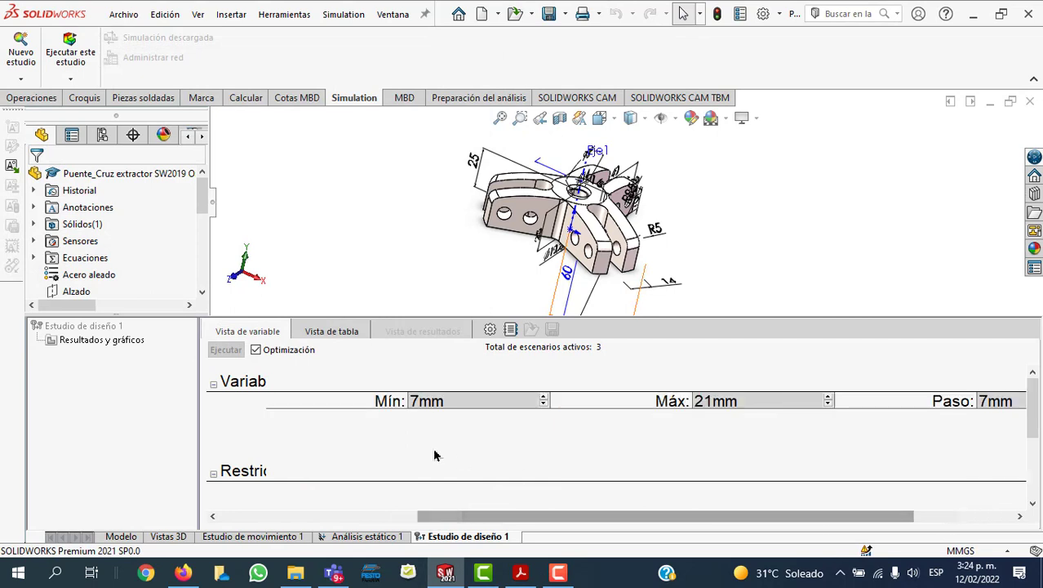
click(466, 408)
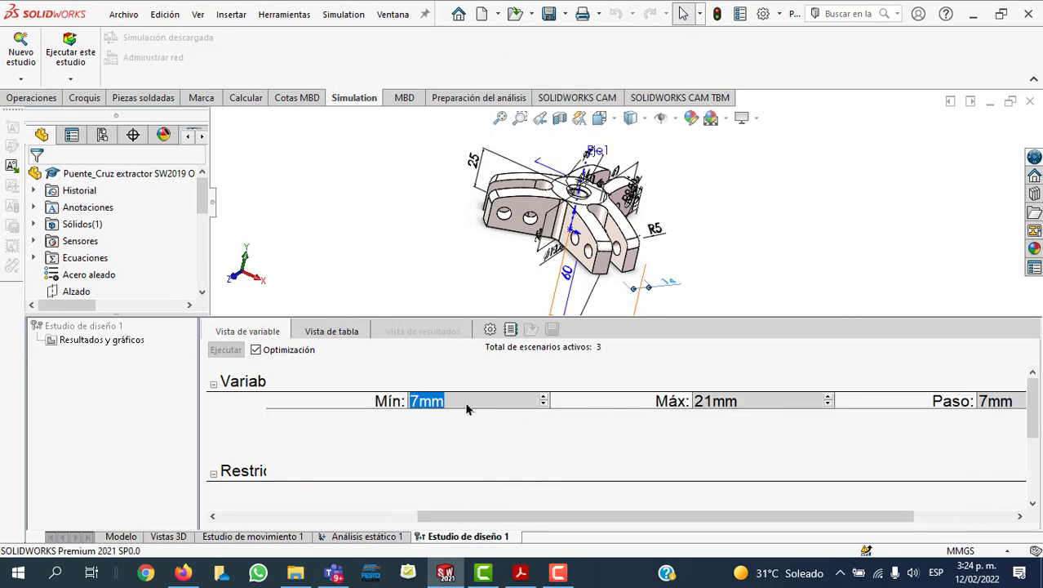
text(14)
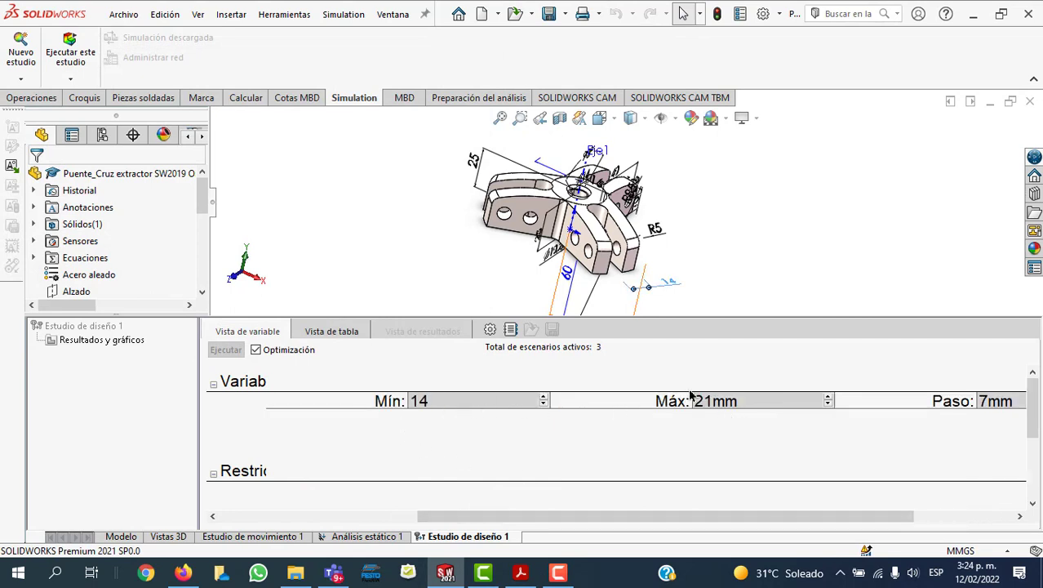
click(738, 402)
text(20)
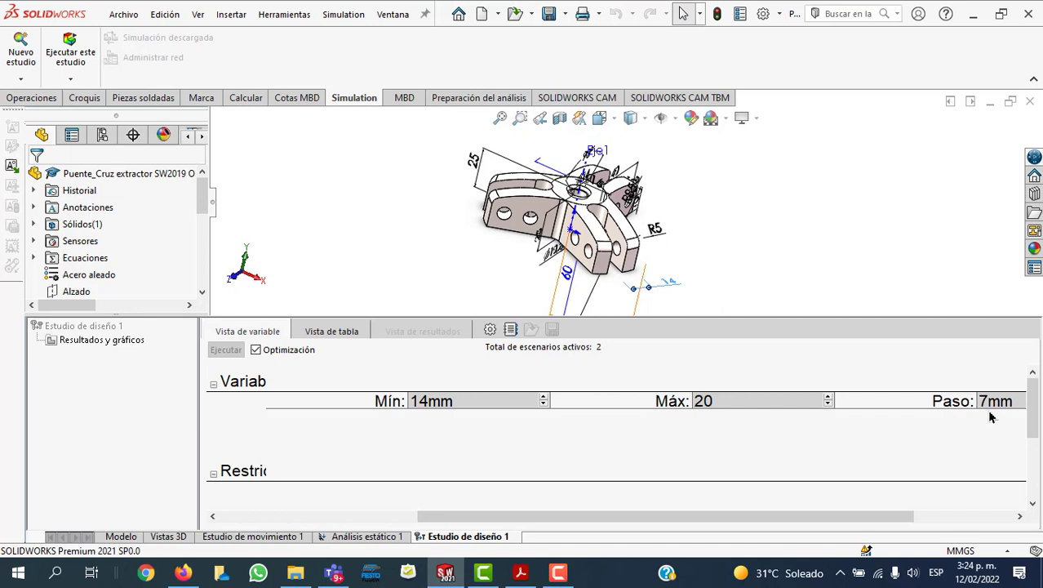
click(992, 404)
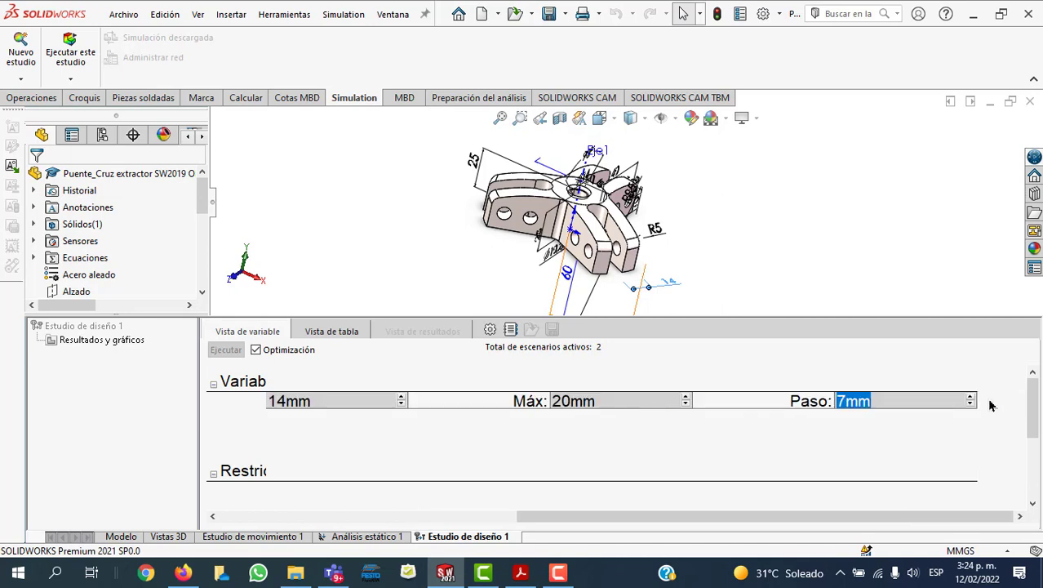
text(1)
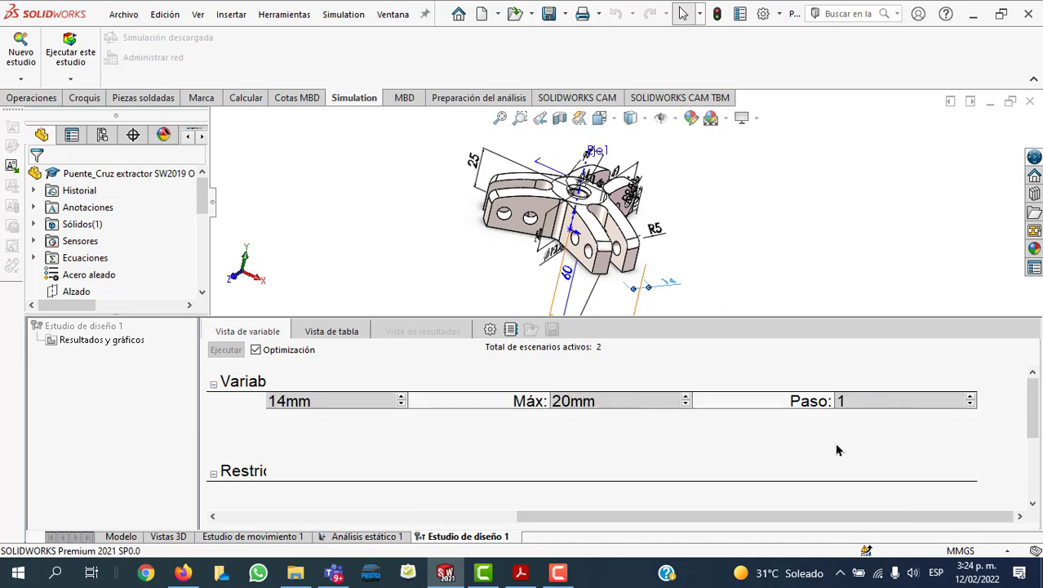
key(Return)
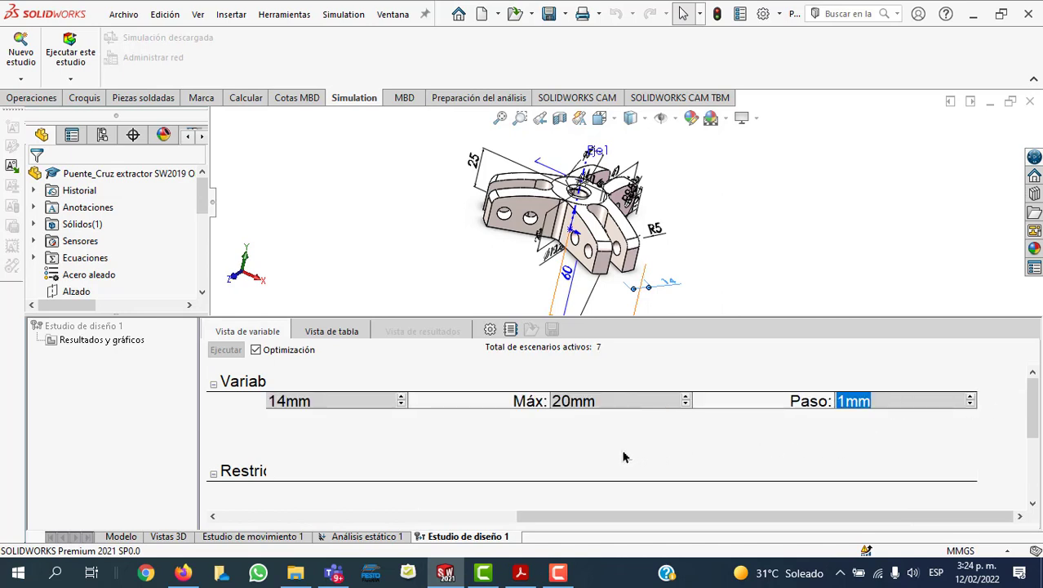
Step: Change the ANCHO step to 0.5 mm, dismissing the invalid-range warning
drag(871, 400, 838, 400)
text(0,5)
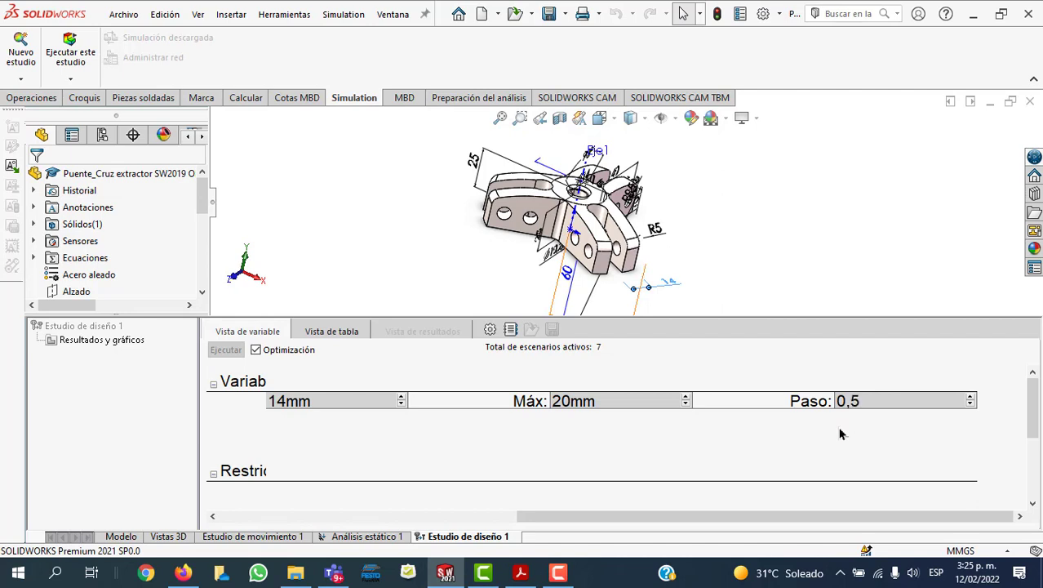
click(834, 452)
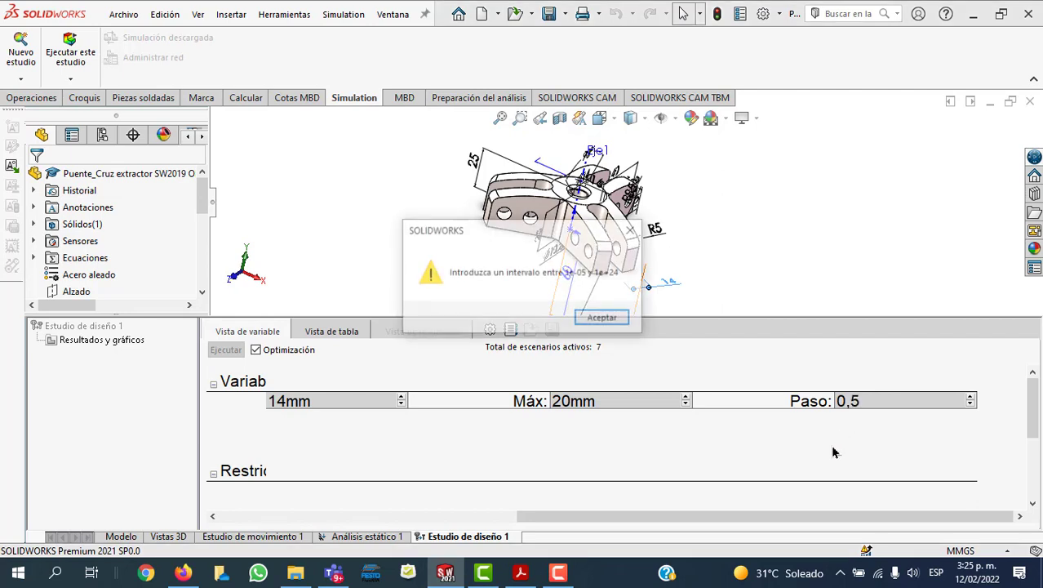
click(608, 317)
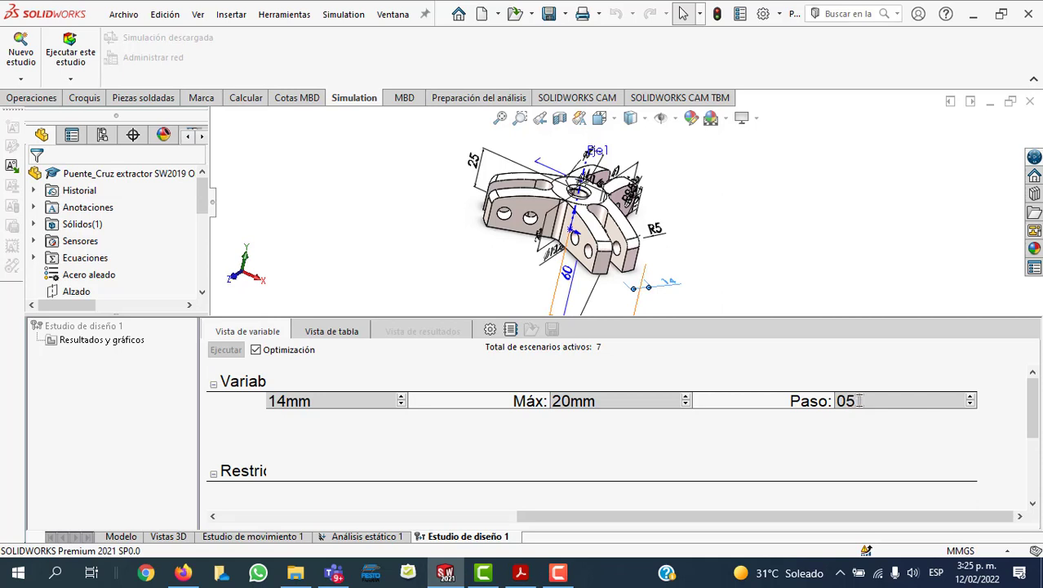
click(905, 401)
text(0.5)
key(Return)
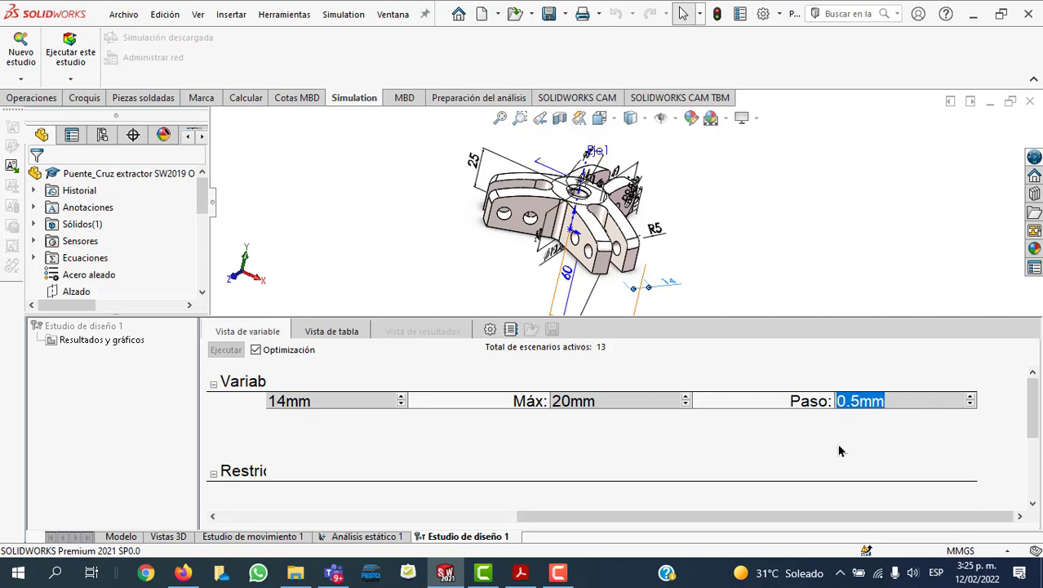
mouse_move(613, 515)
mouse_down()
mouse_move(414, 515)
mouse_move(320, 500)
mouse_up()
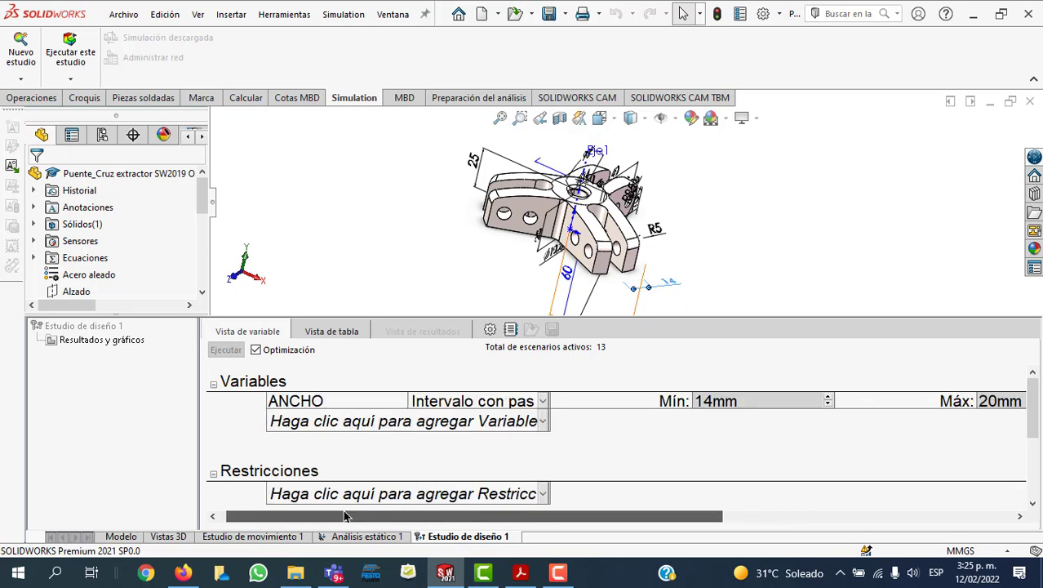
Step: Create a von Mises stress sensor, Tensión2, from simulation data in N/mm^2 (MPa) as a constraint
click(543, 495)
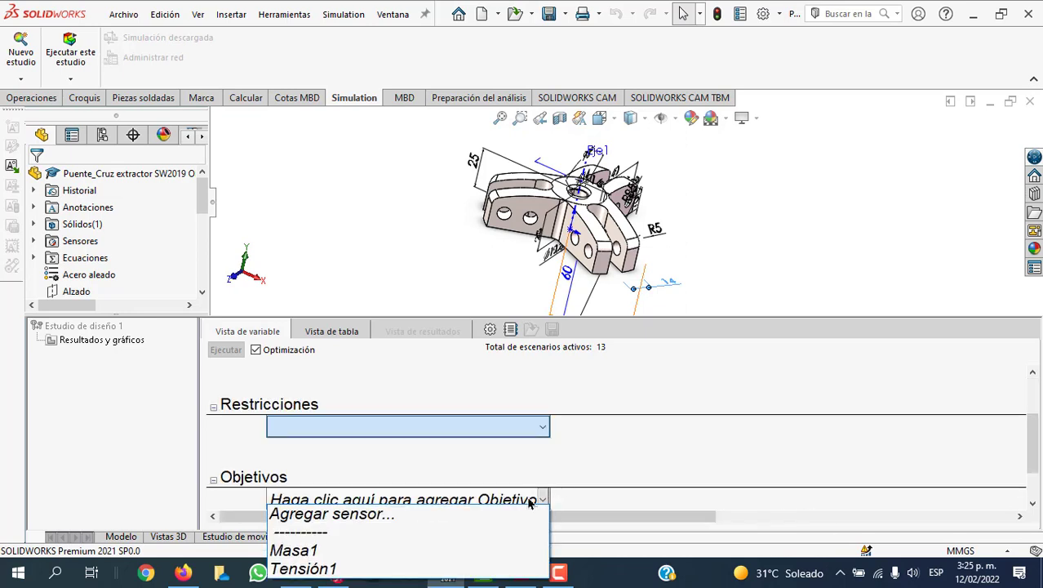
click(466, 513)
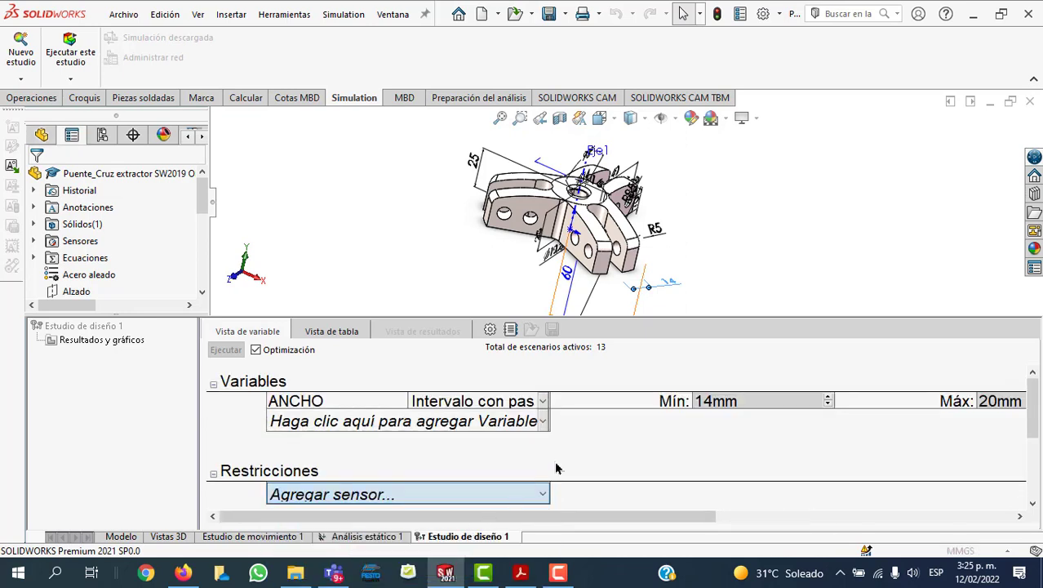
click(177, 226)
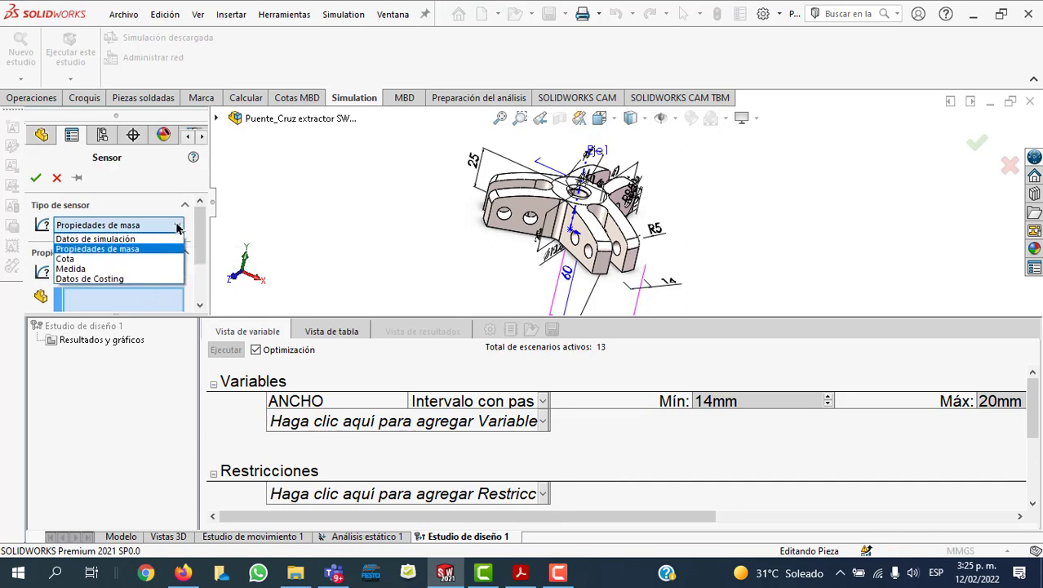
click(158, 238)
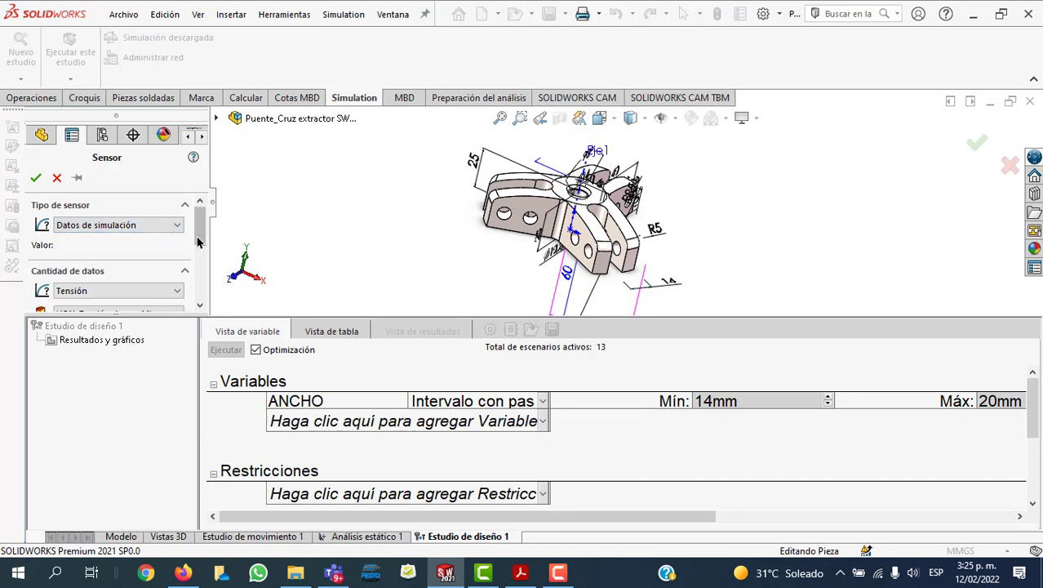
drag(200, 227, 183, 277)
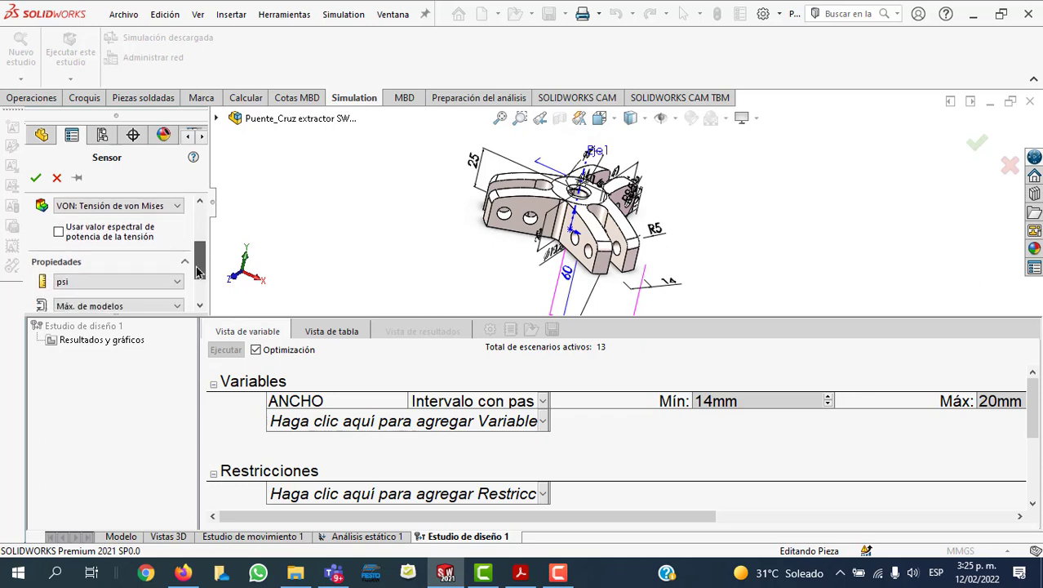
click(177, 264)
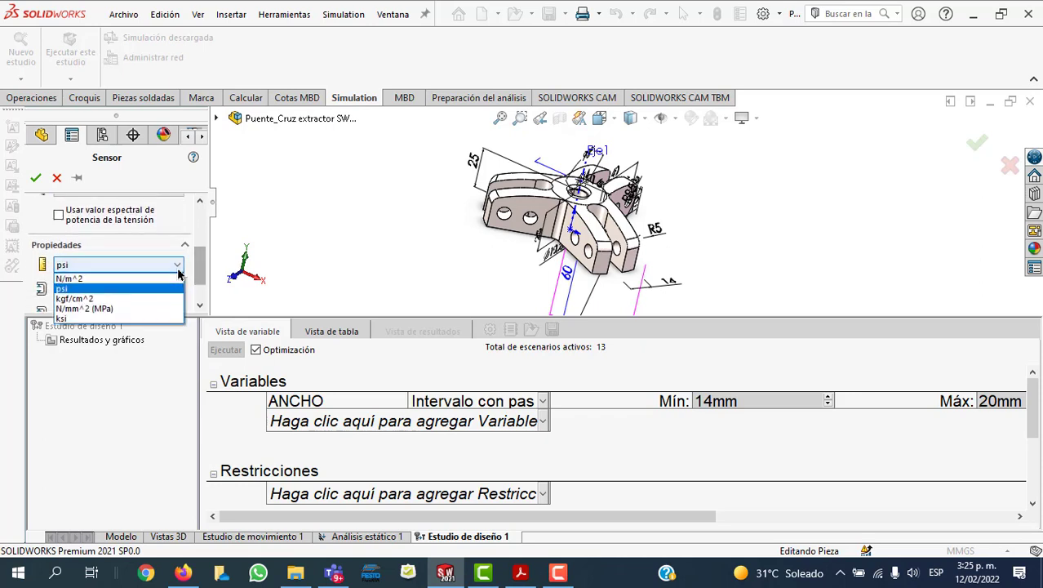
click(117, 310)
drag(200, 263, 200, 294)
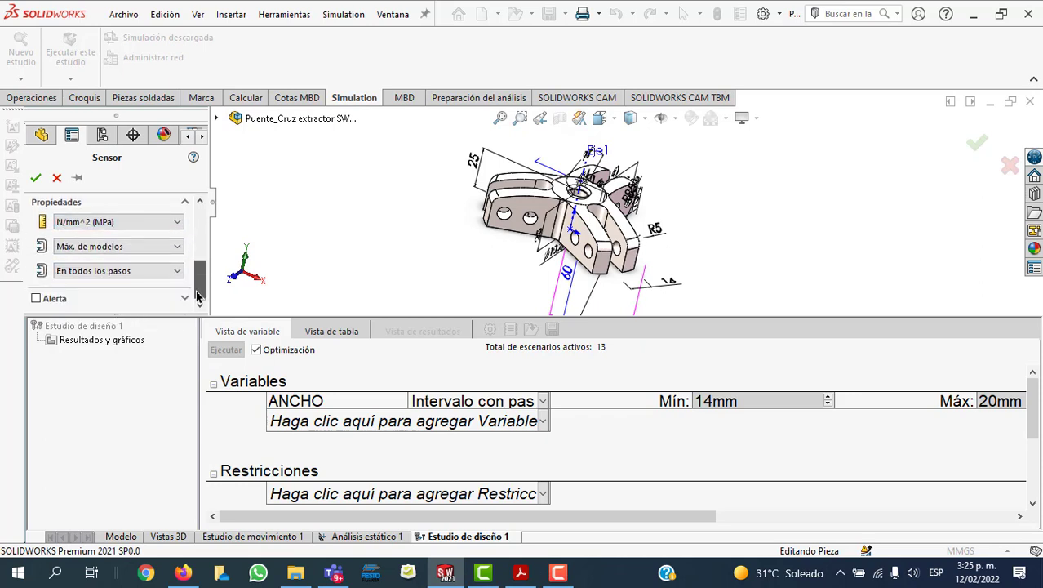
click(36, 178)
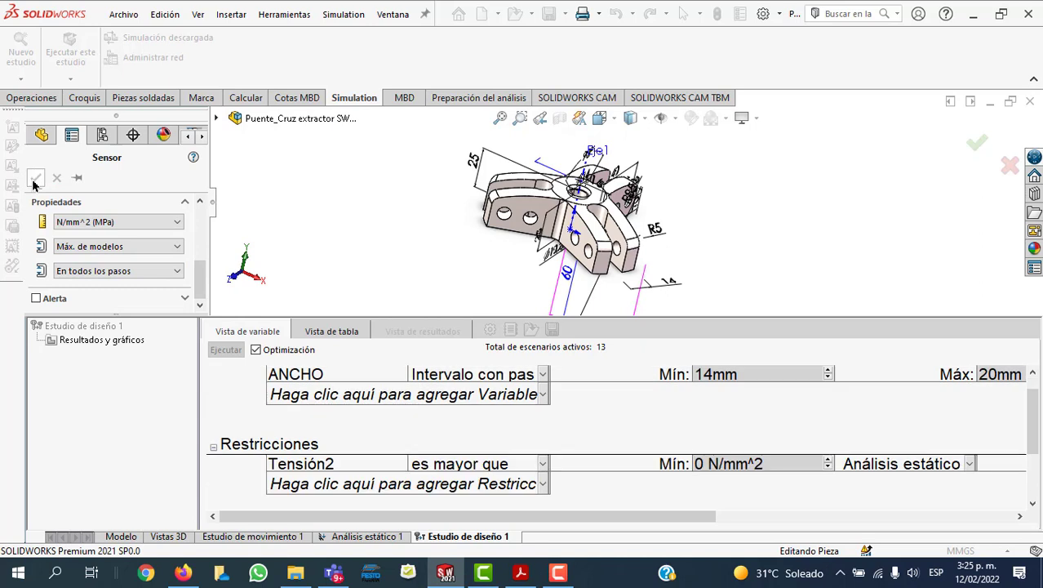
Step: Set the Tensión2 constraint minimum to 620.6 N/mm^2 and link it to Análisis estático 1
click(722, 469)
click(709, 463)
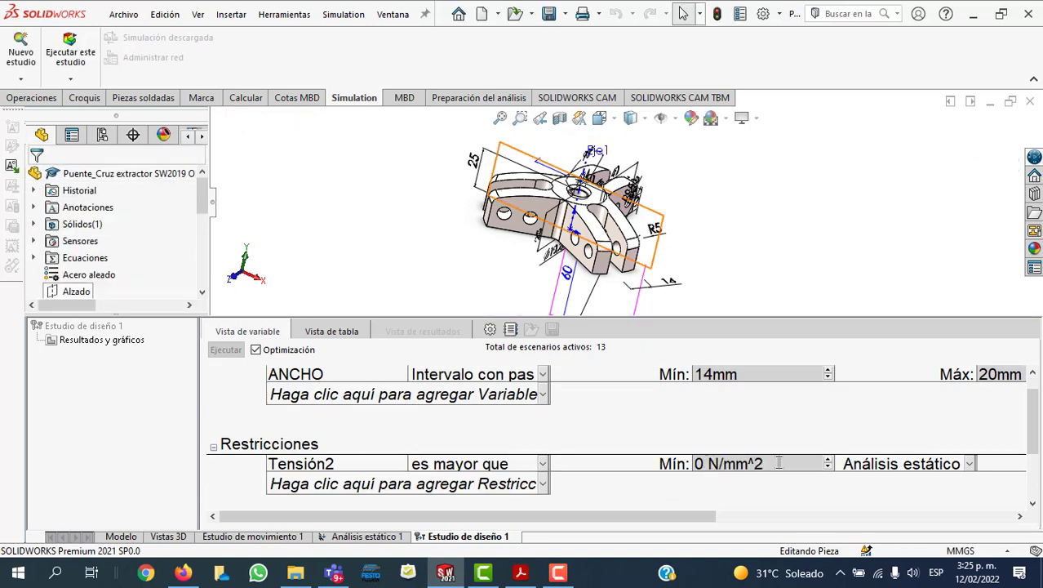
drag(779, 463, 676, 458)
text(620,6)
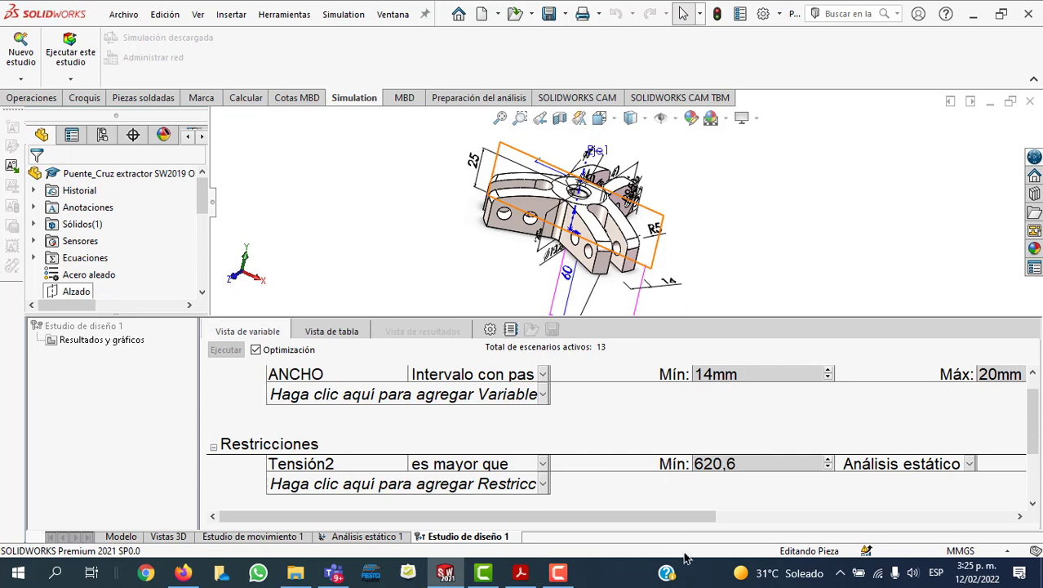
click(675, 426)
click(578, 317)
key(Return)
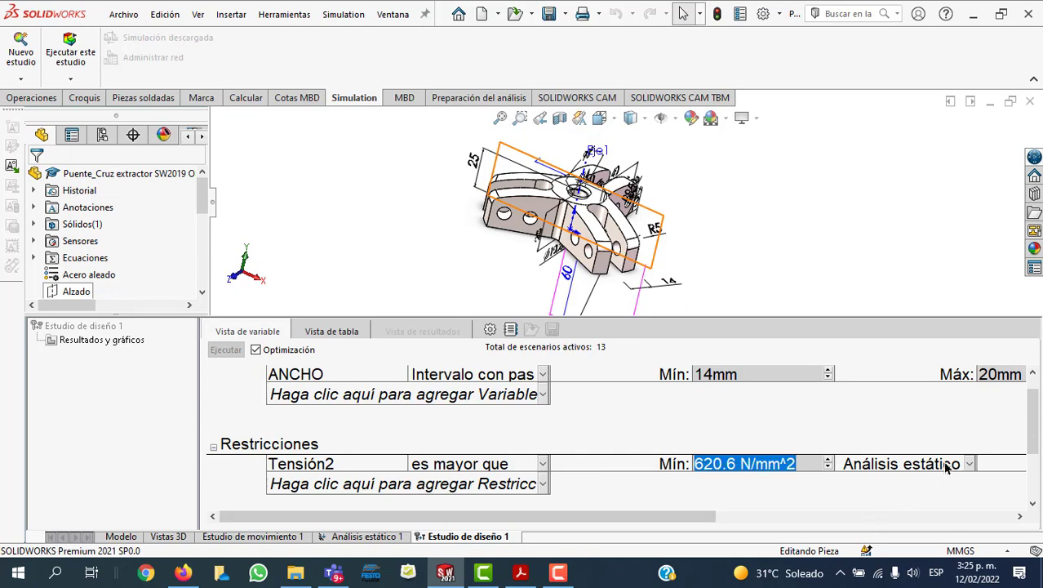
click(946, 464)
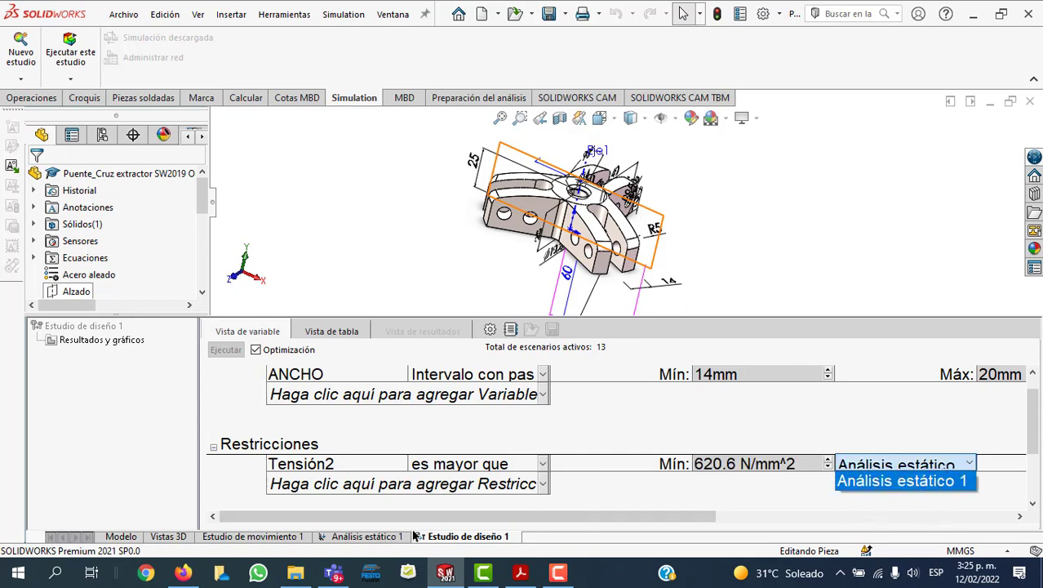
click(669, 444)
scroll(577, 443, down, 3)
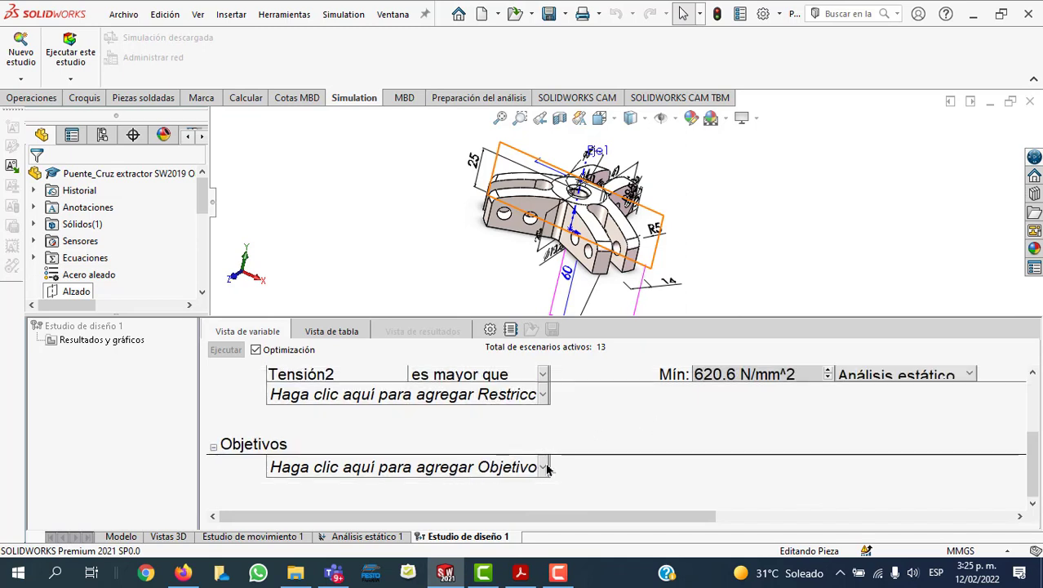
Step: Add the mass sensor Masa2 as the study objective, keeping the goal at Minimizar
click(545, 466)
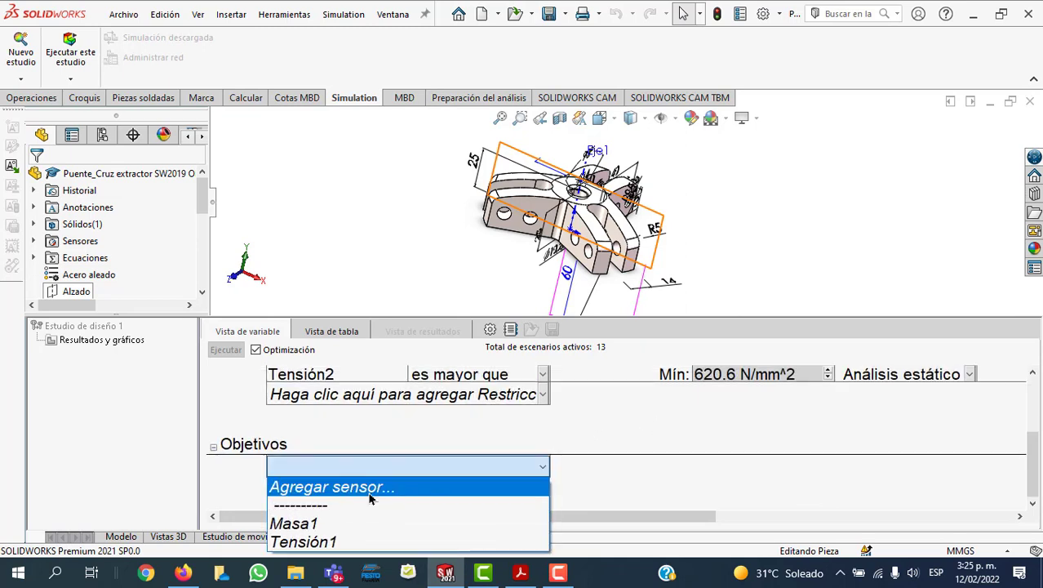
click(369, 490)
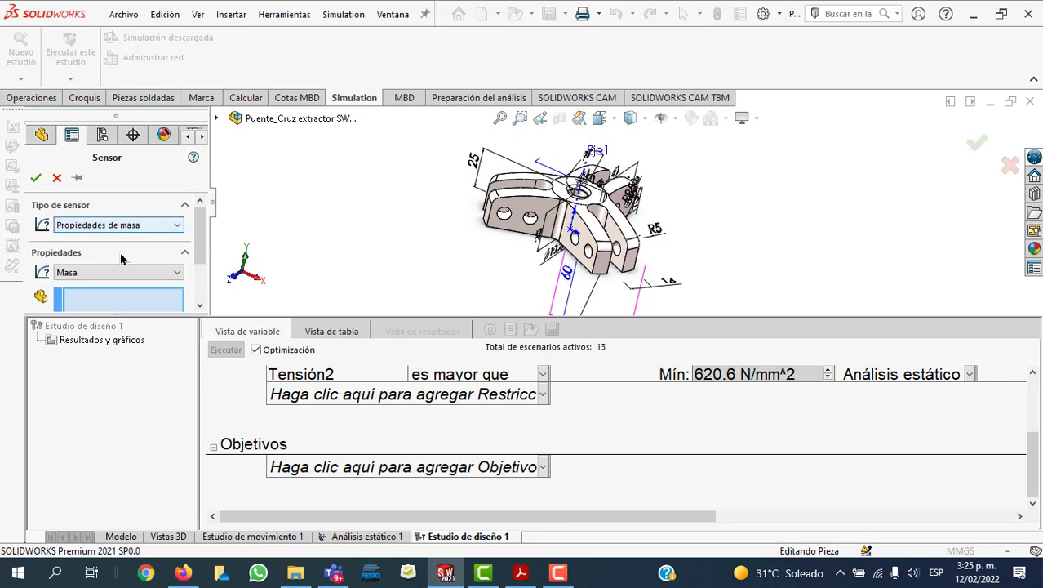
click(35, 177)
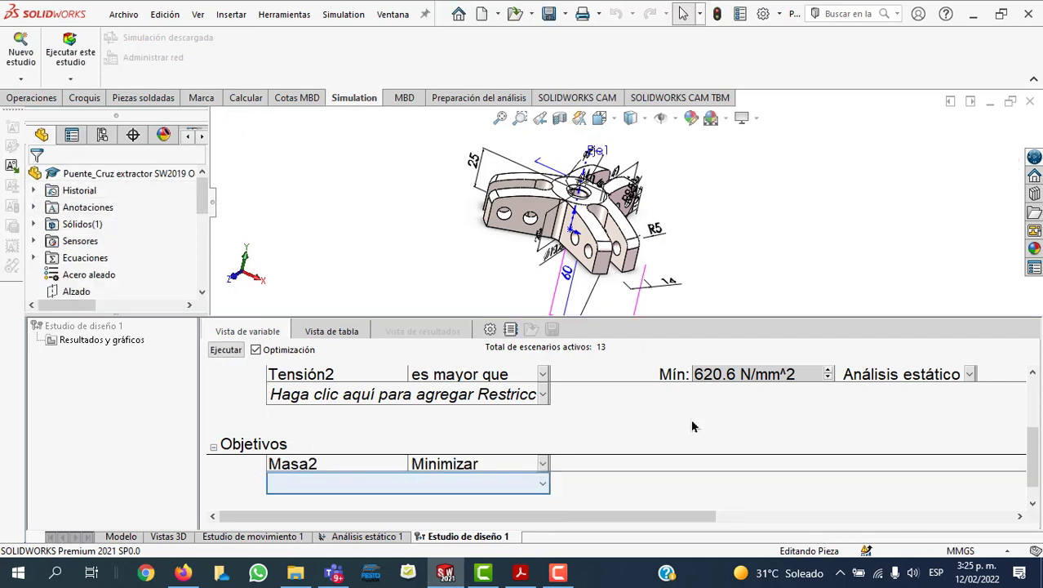
scroll(692, 426, up, 3)
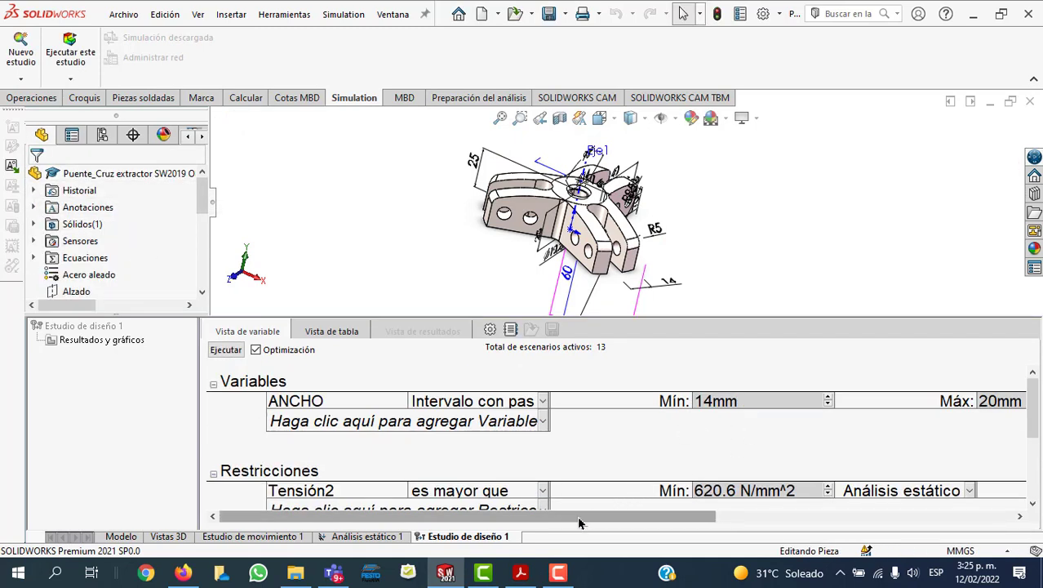
mouse_move(587, 520)
mouse_down()
mouse_move(503, 512)
mouse_move(795, 513)
mouse_up()
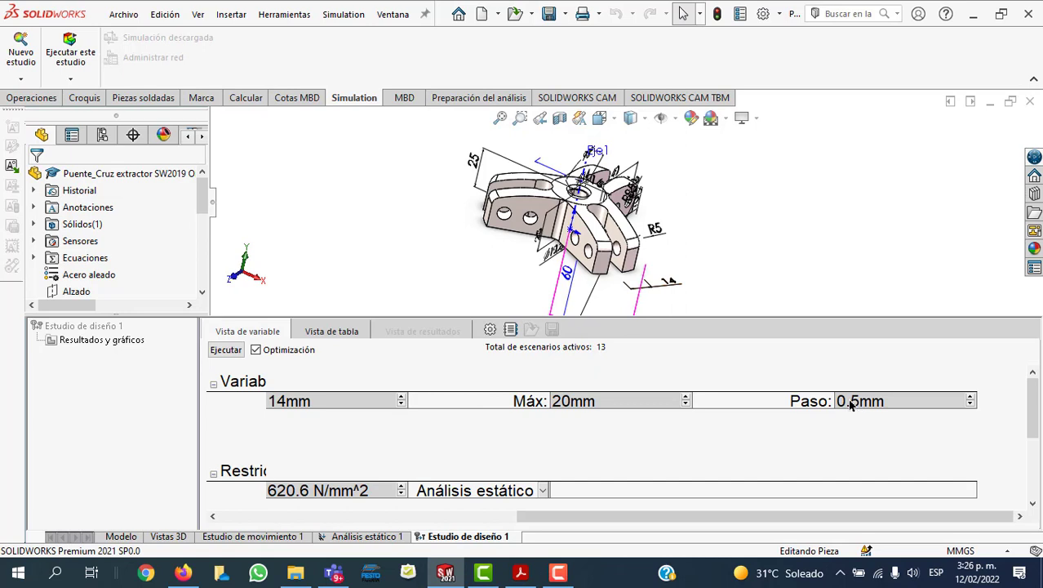
Step: Run Estudio de diseño 1 across all 15 ANCHO scenarios
click(229, 350)
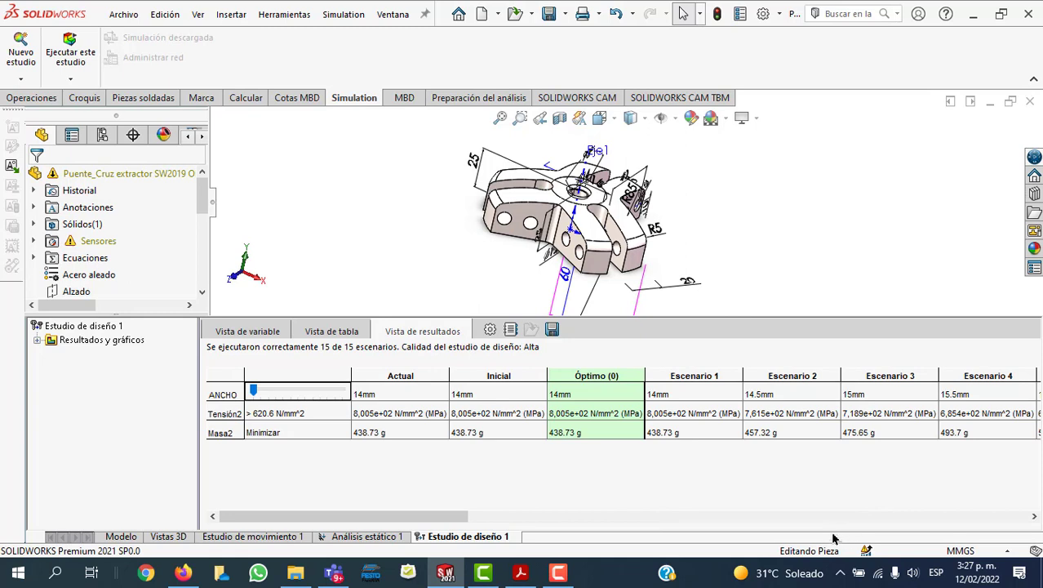
Step: Scroll the results table to show Escenario 4 through Escenario 7
drag(450, 517, 672, 516)
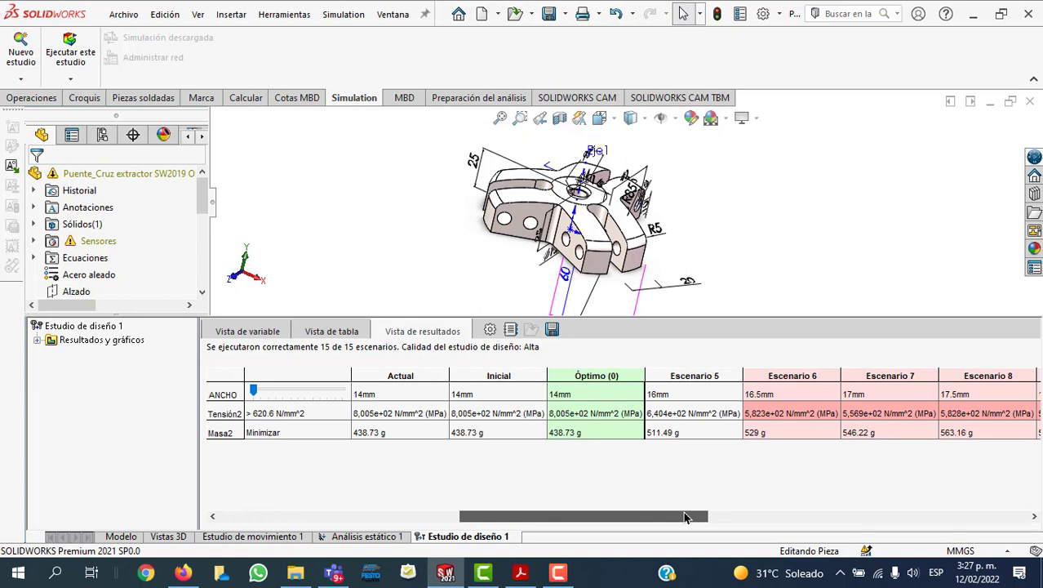
mouse_move(685, 516)
mouse_down()
mouse_move(649, 519)
mouse_move(1005, 516)
mouse_move(580, 515)
mouse_move(625, 514)
mouse_up()
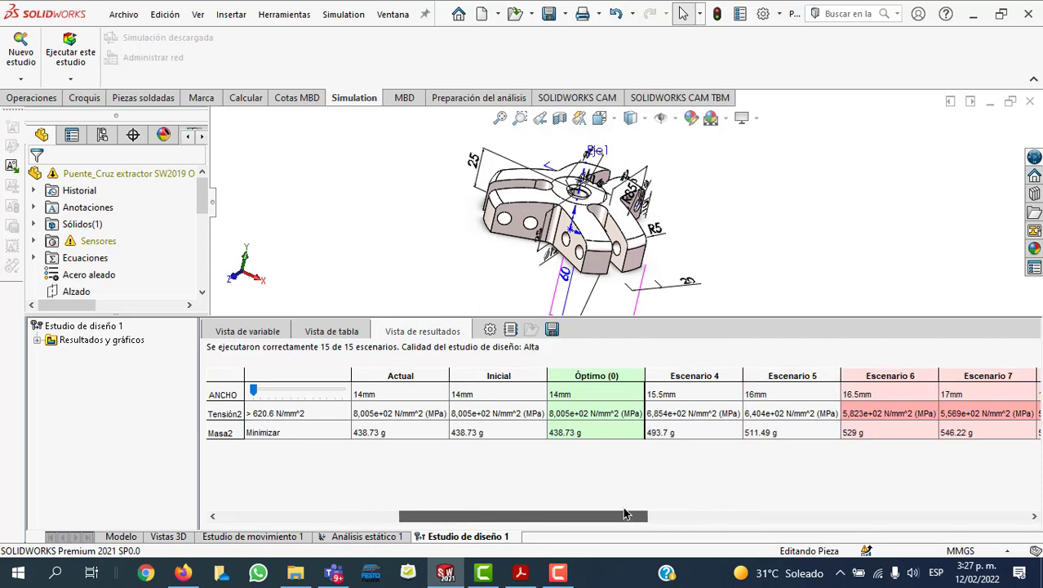
drag(624, 514, 630, 514)
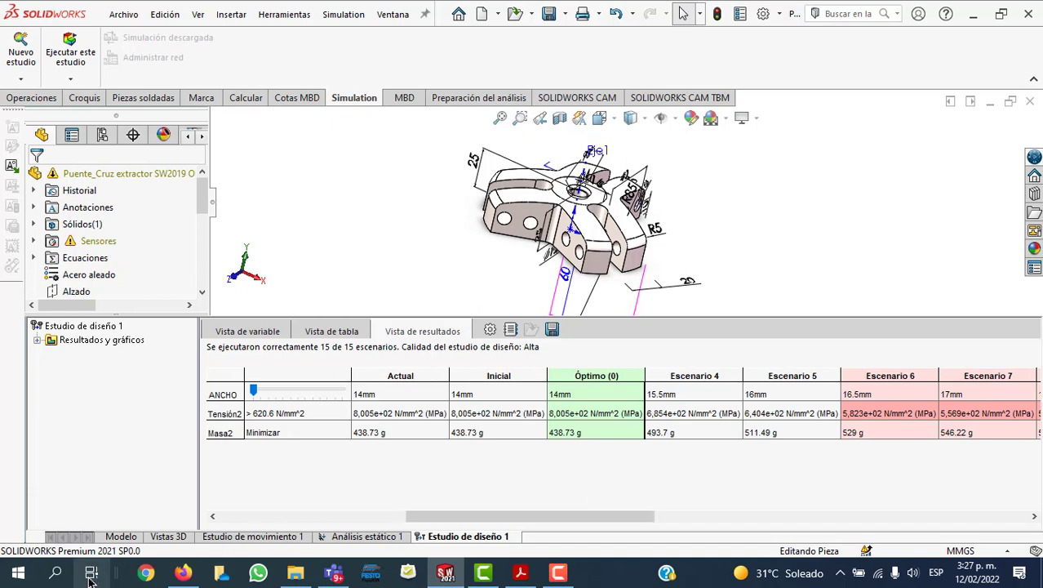
Step: Launch the Windows Magnifier by searching LUPA, then scroll the results back to Escenario 1
click(54, 573)
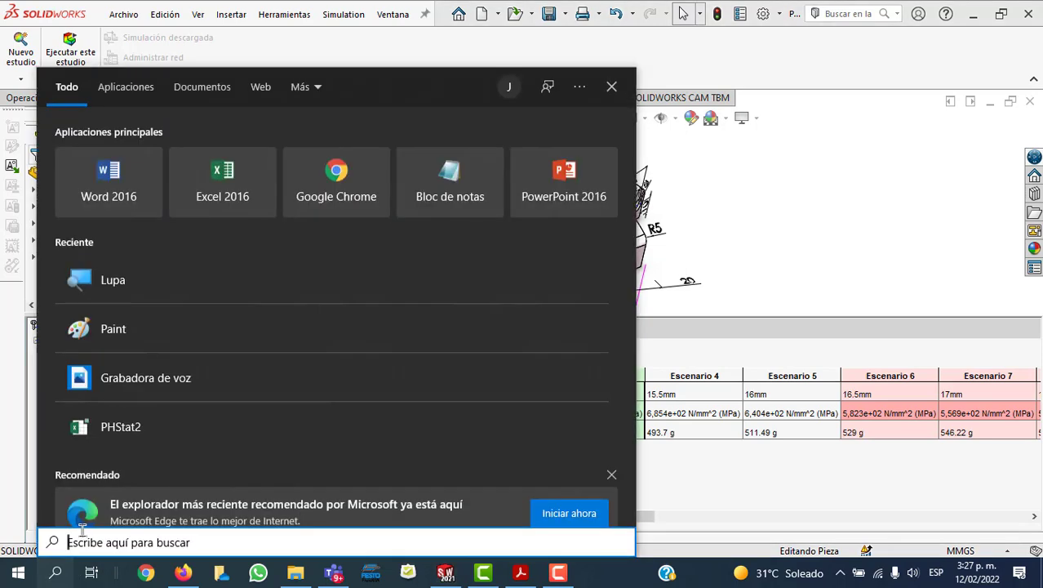
text(LUPA)
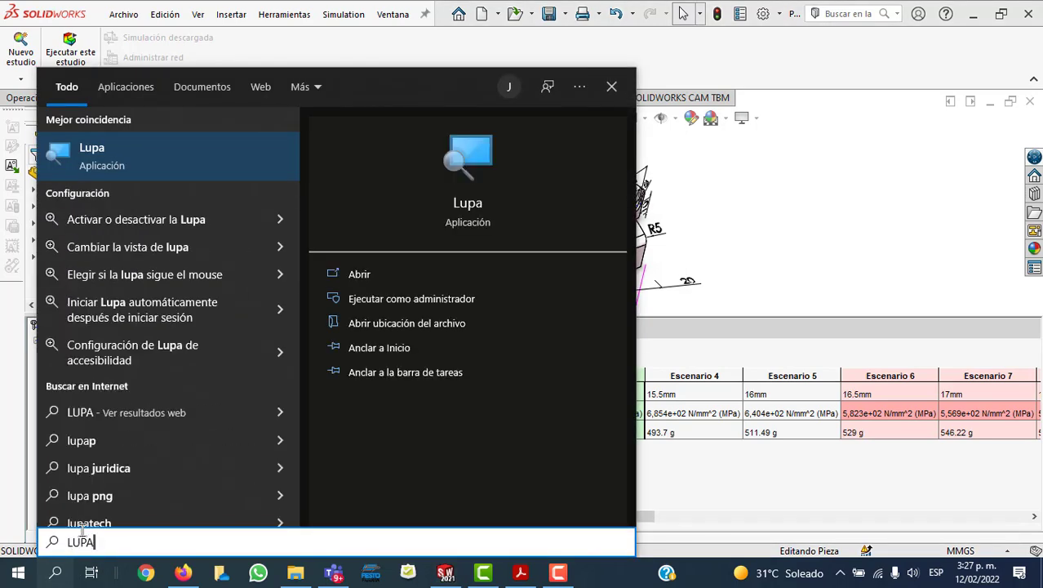
key(Return)
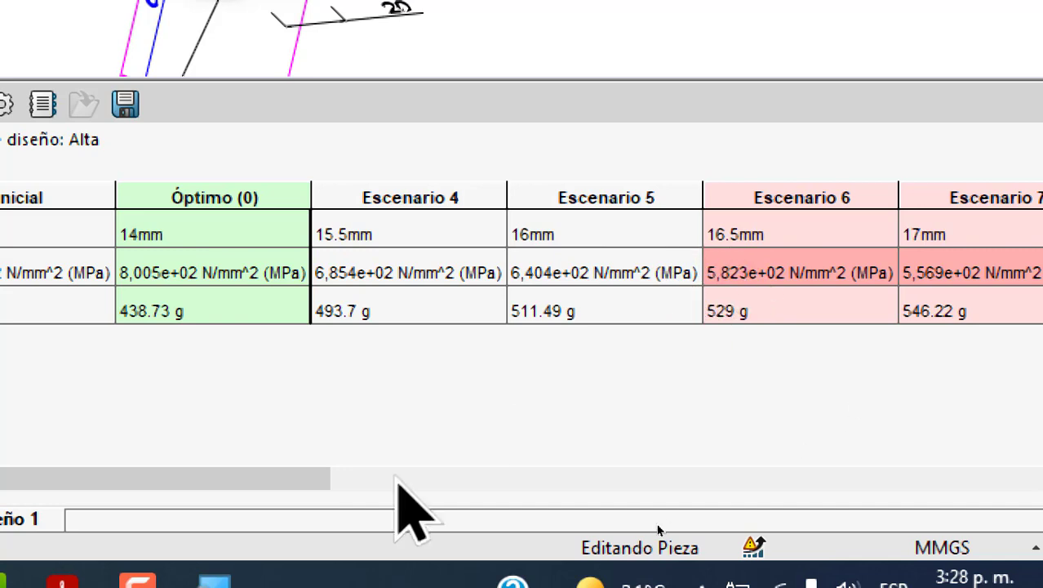
drag(293, 473, 289, 488)
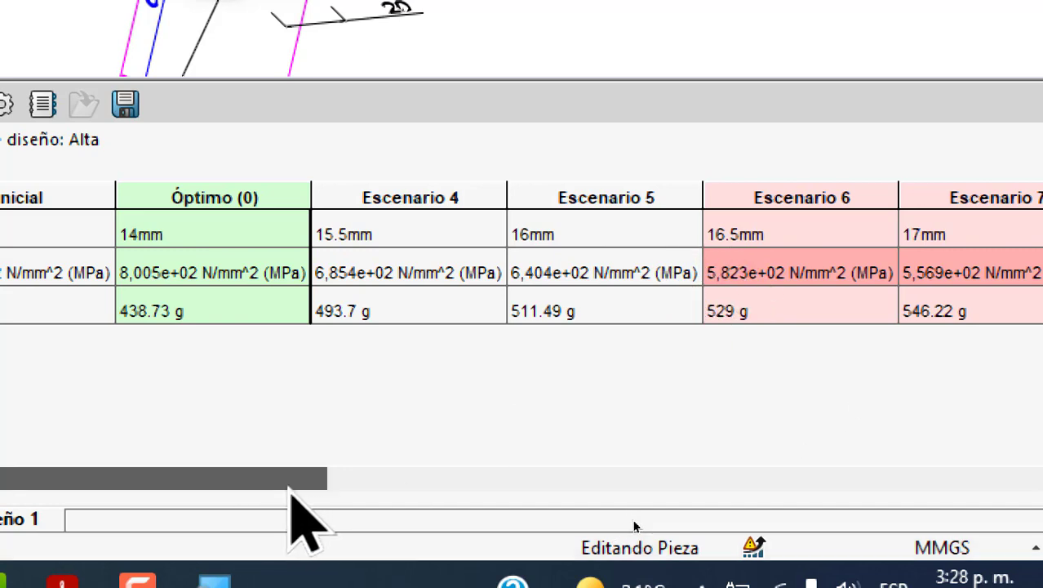
drag(290, 490, 47, 453)
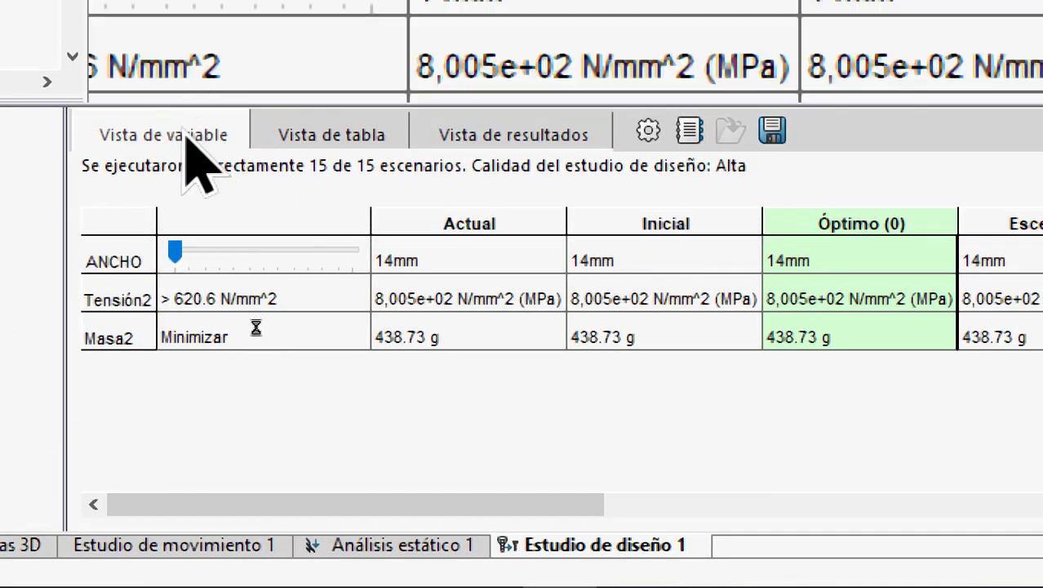
Step: Change the ANCHO range to 16–16.5 mm with a 0.1 mm step, giving 6 scenarios
click(187, 137)
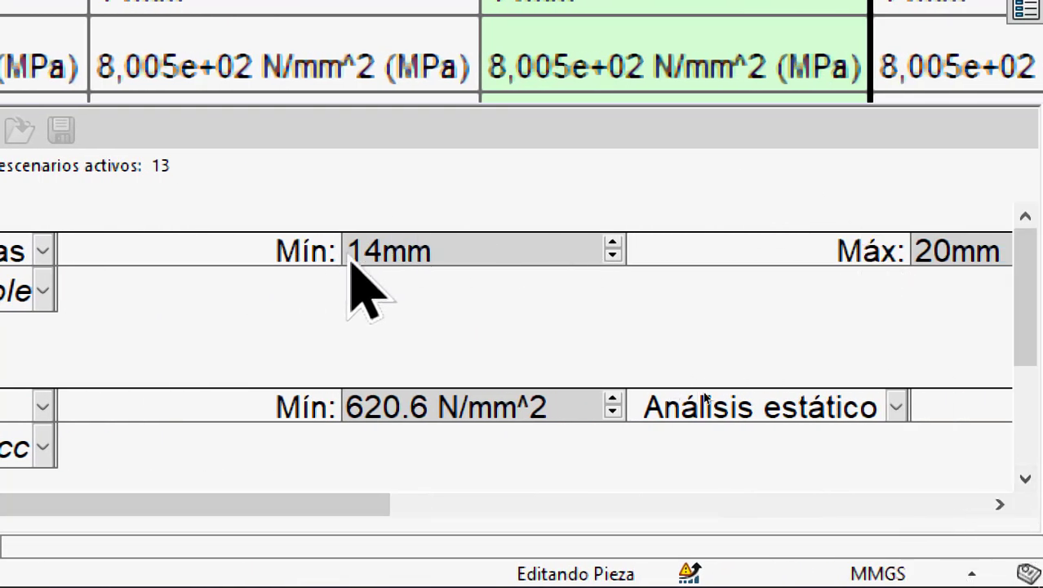
drag(348, 250, 456, 244)
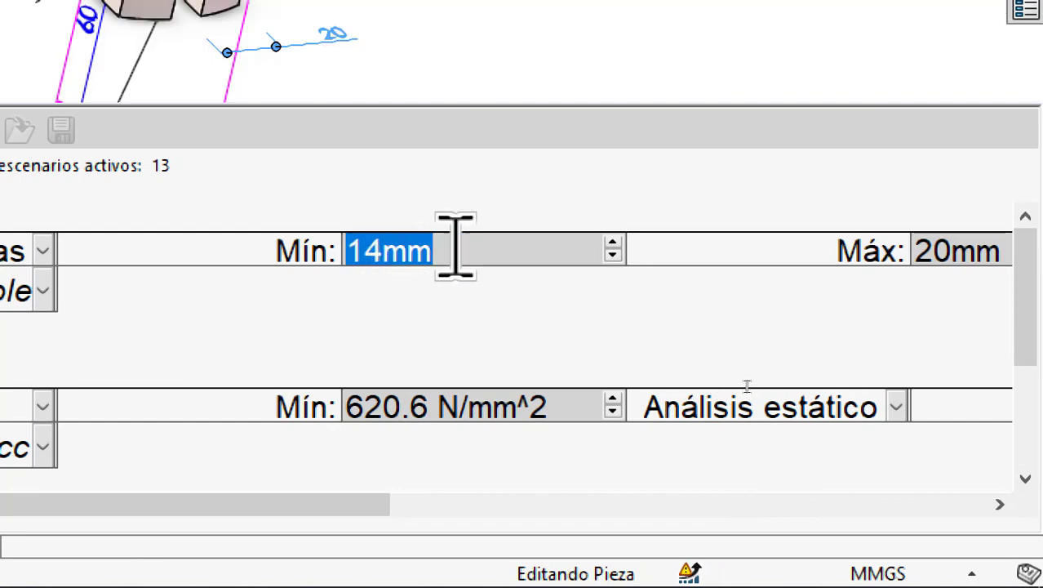
text(16)
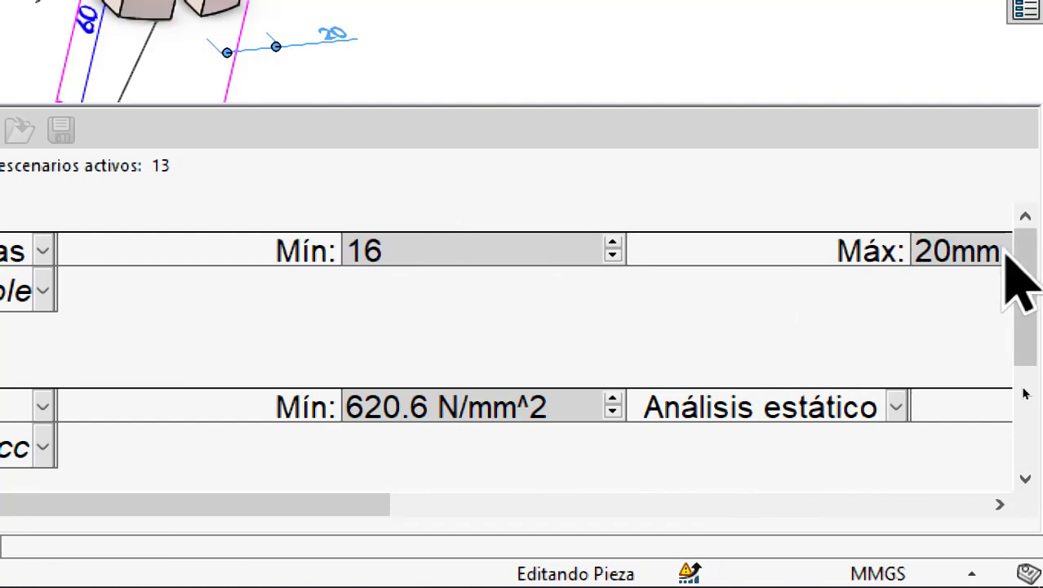
click(1006, 251)
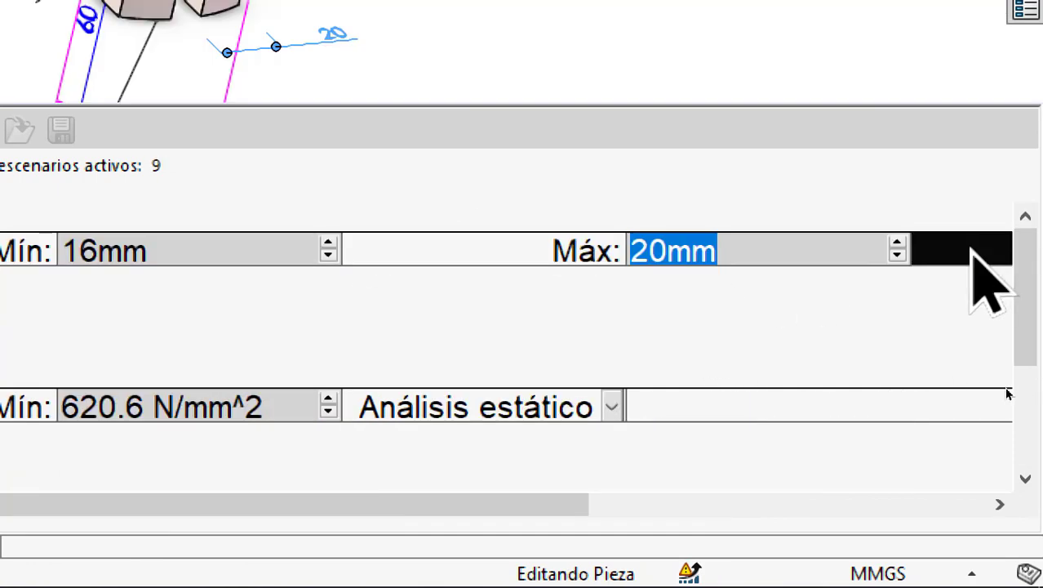
text(16.5)
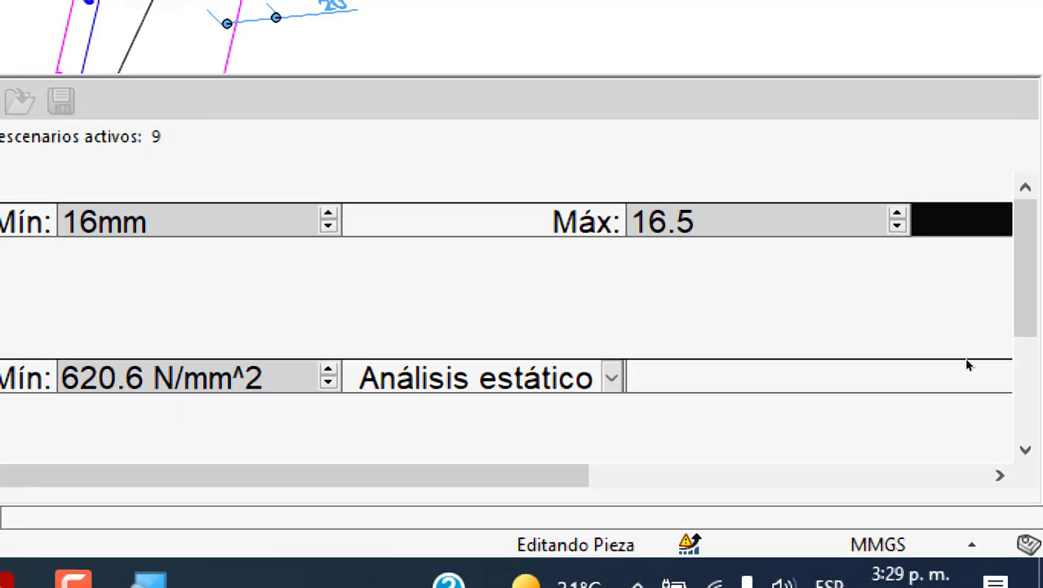
drag(547, 475, 850, 475)
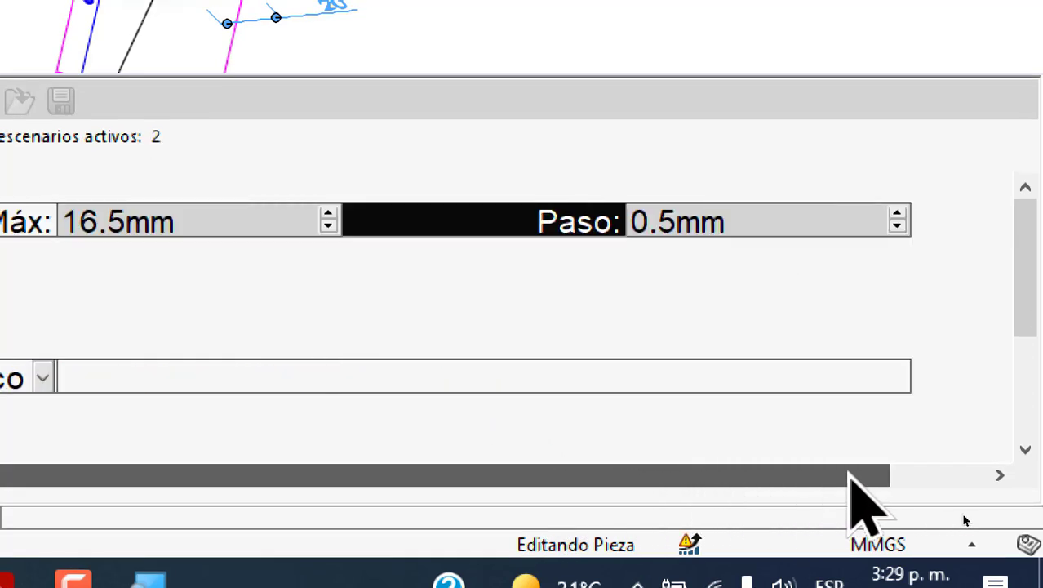
click(678, 222)
click(692, 222)
text(0.1)
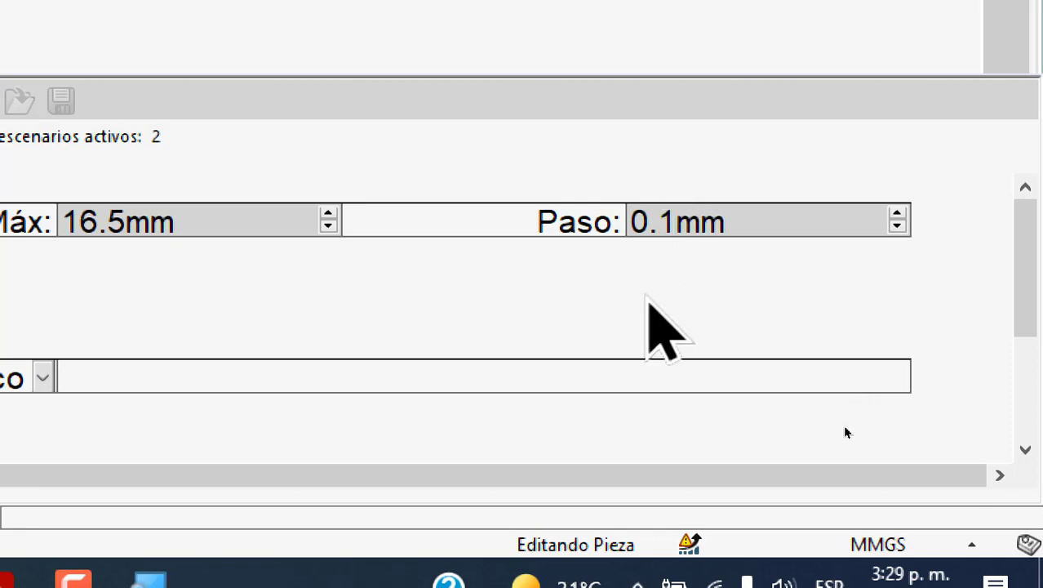
key(Return)
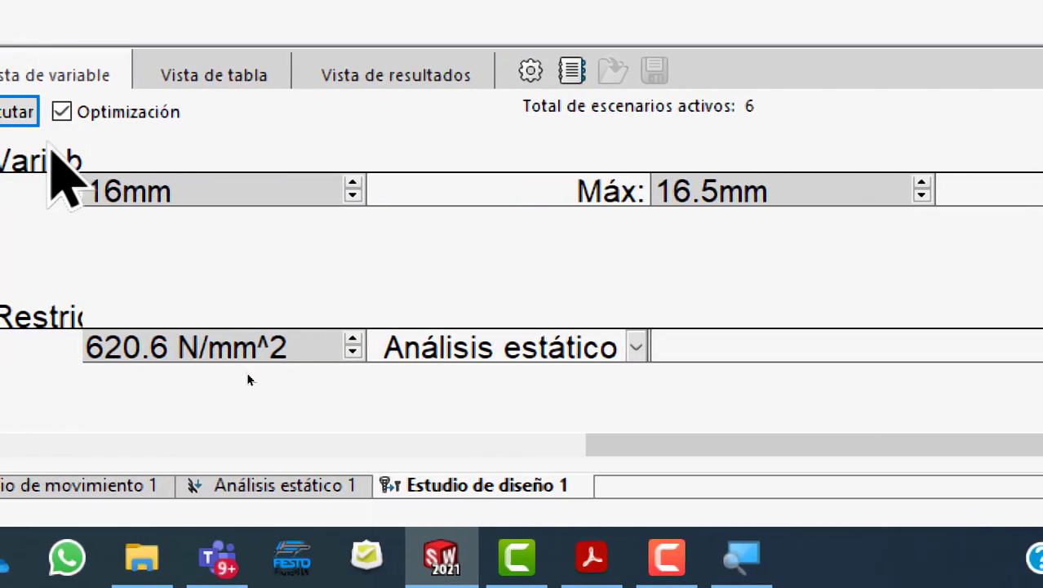
Step: Rerun the design study over the 16–16.5 mm range, finding the optimum at ANCHO 16 mm
click(130, 112)
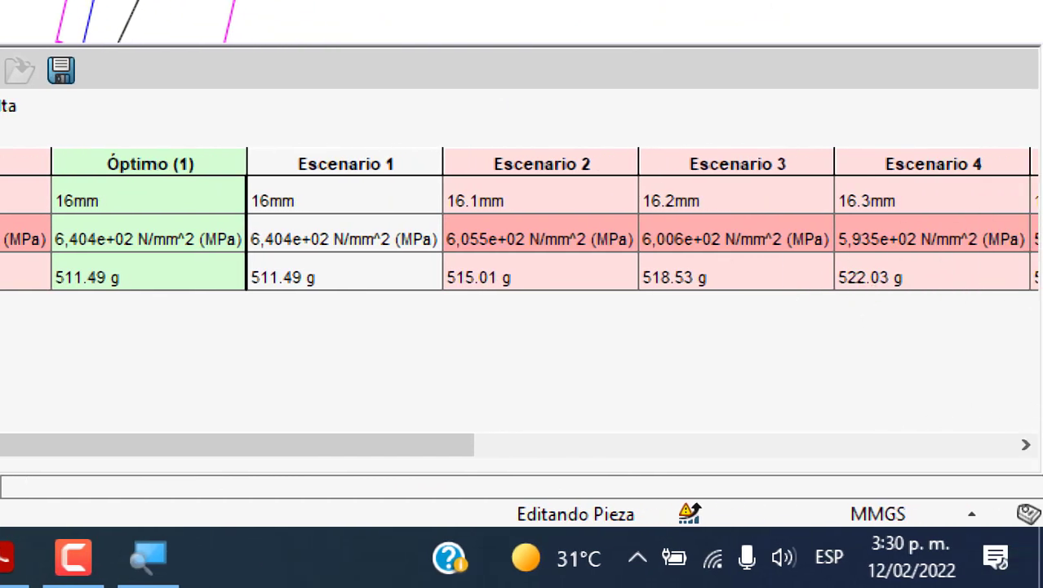
drag(428, 444, 530, 445)
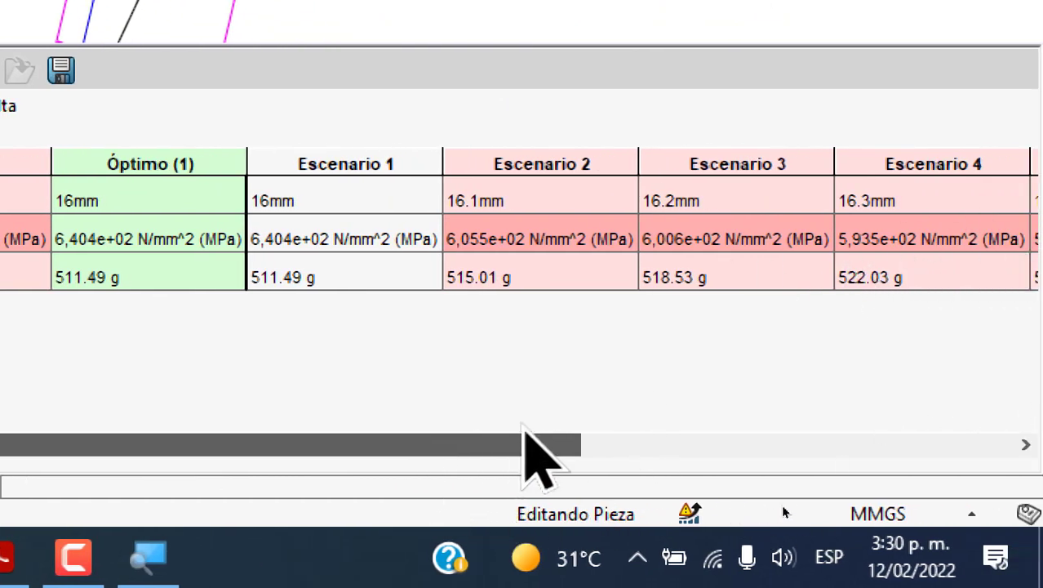
mouse_move(372, 445)
mouse_down()
mouse_move(692, 444)
mouse_move(503, 445)
mouse_up()
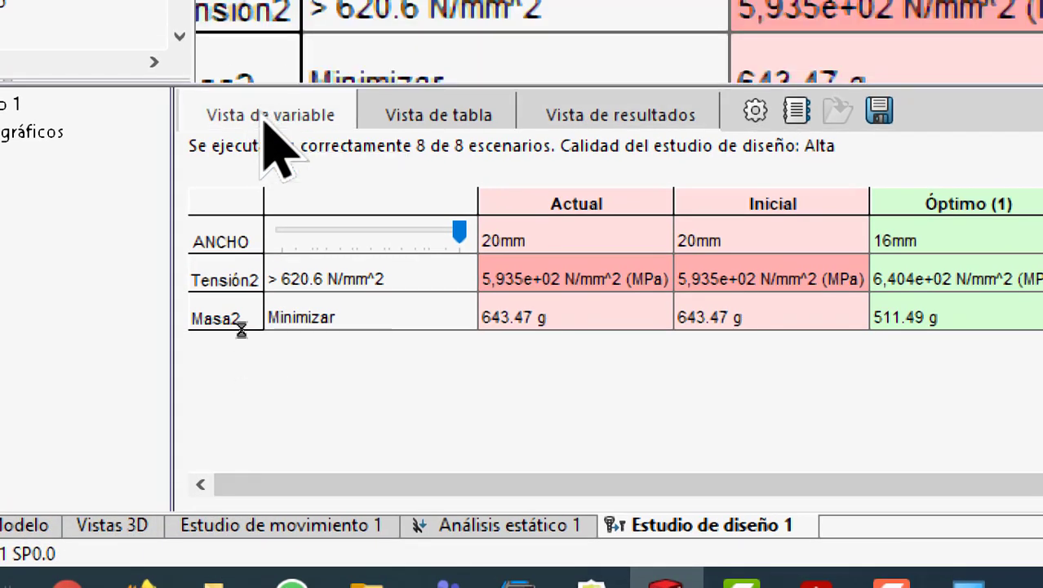
Step: Set the ANCHO maximum to 16.1 mm and the step to 0.01 mm, giving 11 scenarios
click(262, 116)
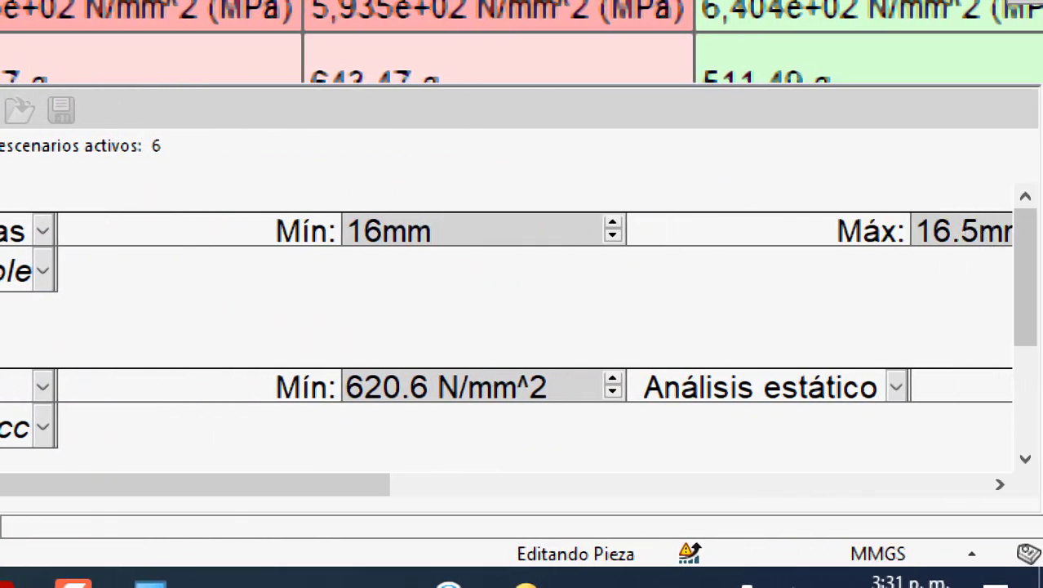
click(966, 229)
text(16.1)
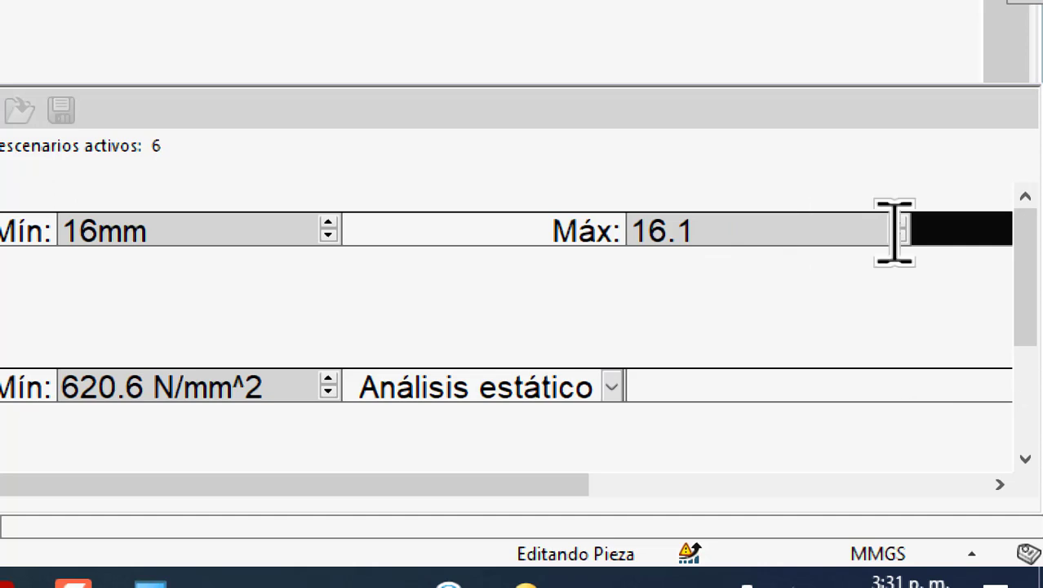
click(983, 485)
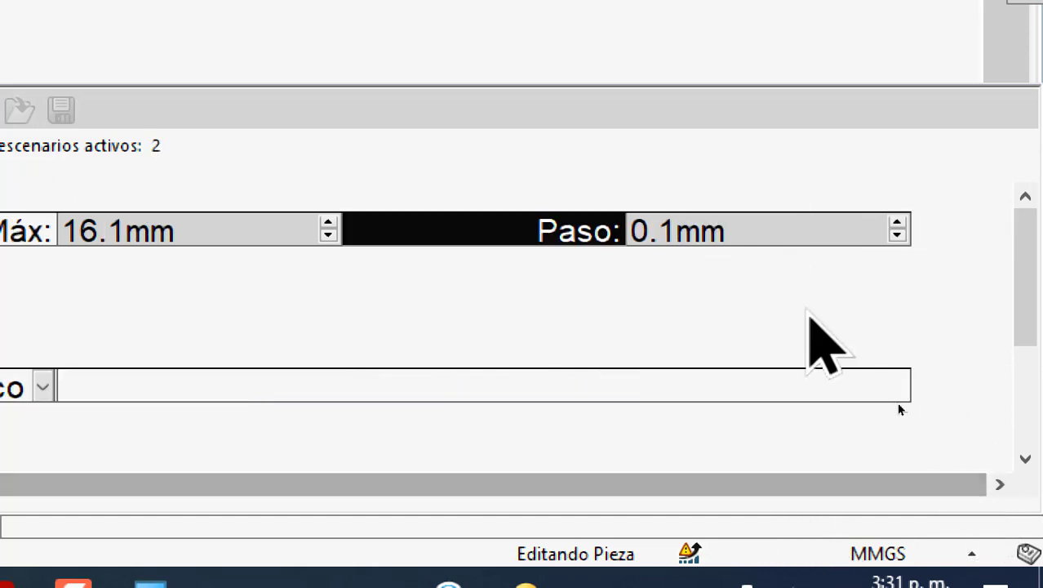
click(668, 217)
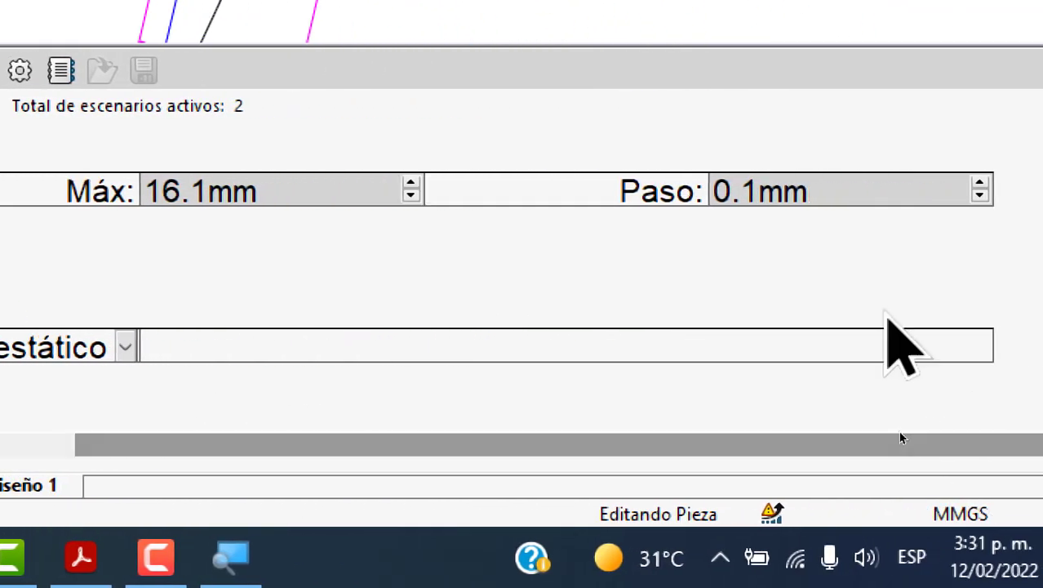
double_click(849, 194)
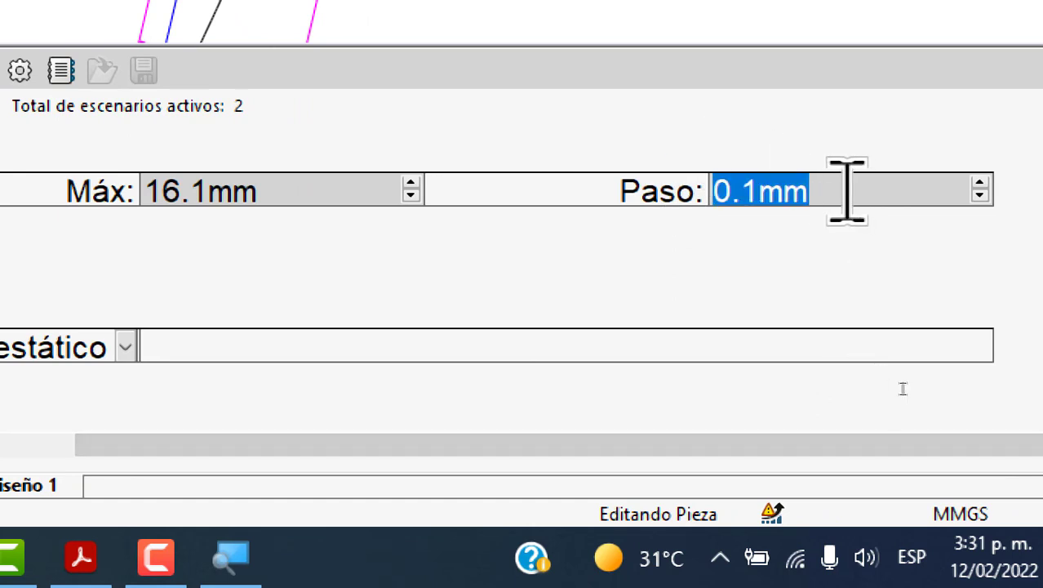
text(0)
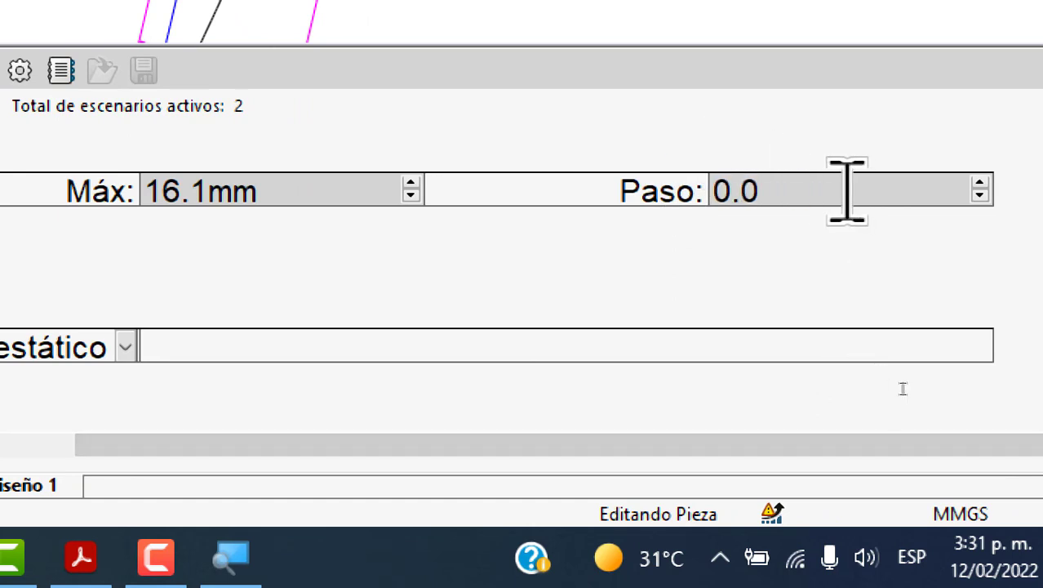
key(Return)
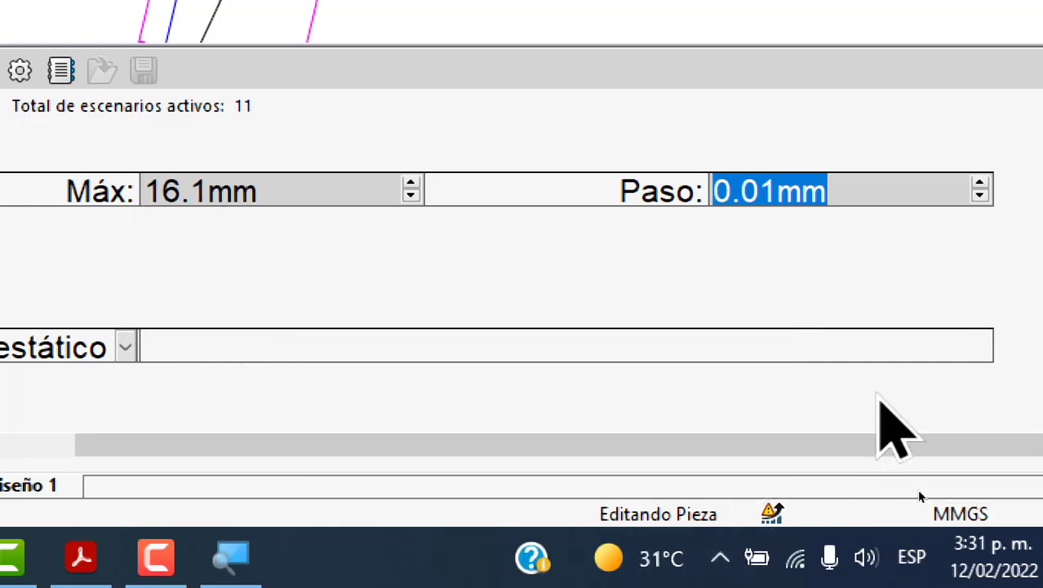
click(877, 399)
mouse_move(204, 445)
mouse_down()
mouse_move(74, 445)
mouse_move(163, 445)
mouse_up()
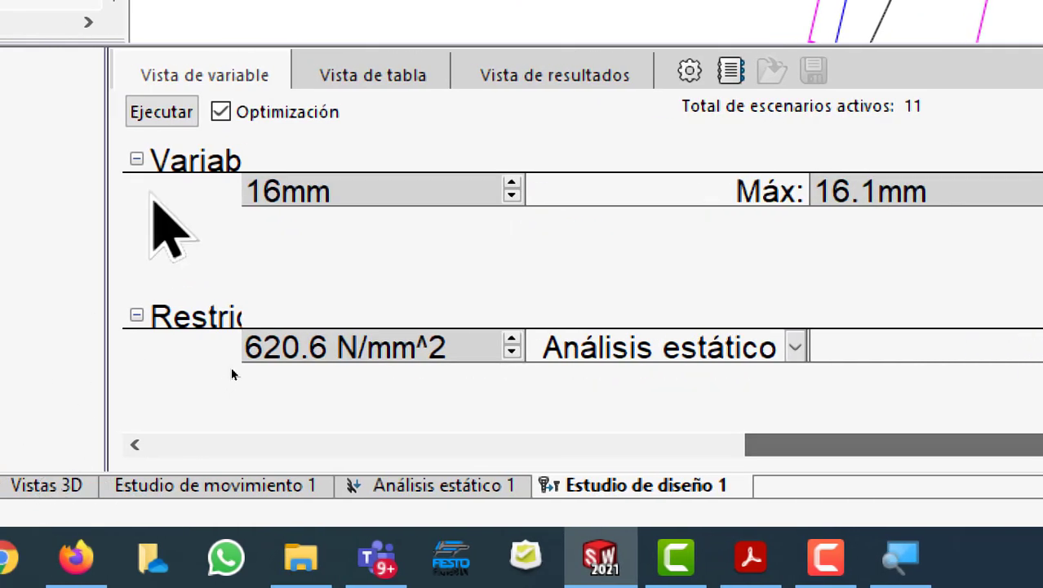
Step: Rerun the design study over the 0.01 mm ANCHO steps
click(162, 112)
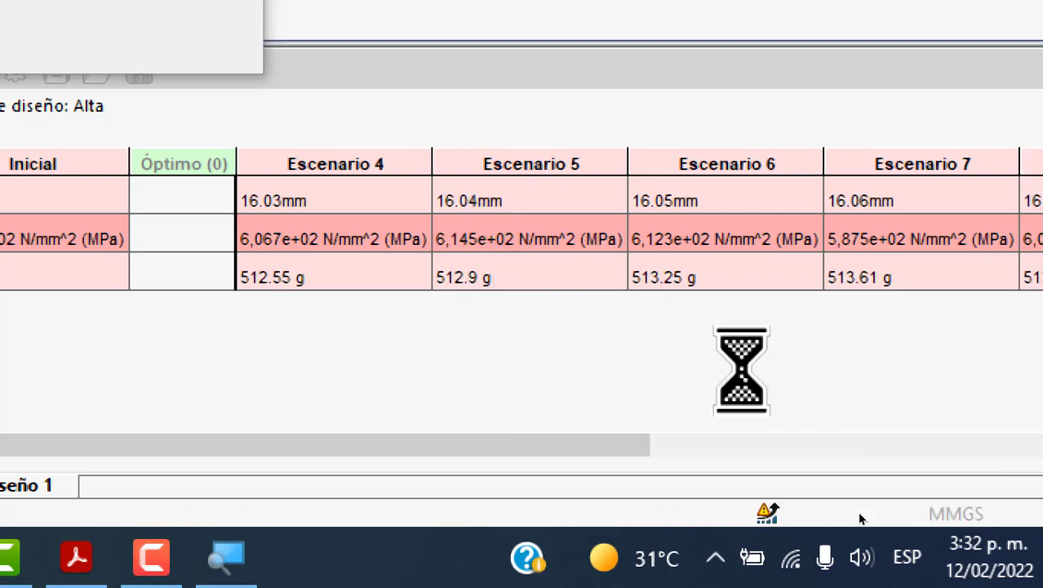
Step: Scroll through the finer results, then load the 16.04 mm Escenario 5 into the model
mouse_move(661, 445)
mouse_down()
mouse_move(964, 433)
mouse_move(936, 445)
mouse_move(959, 447)
mouse_up()
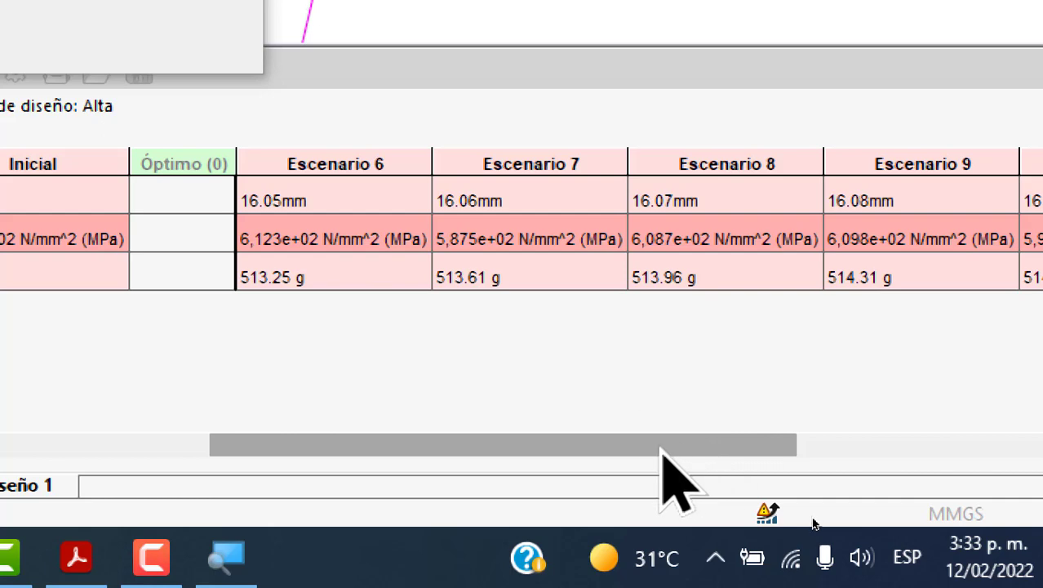
drag(661, 453, 1018, 447)
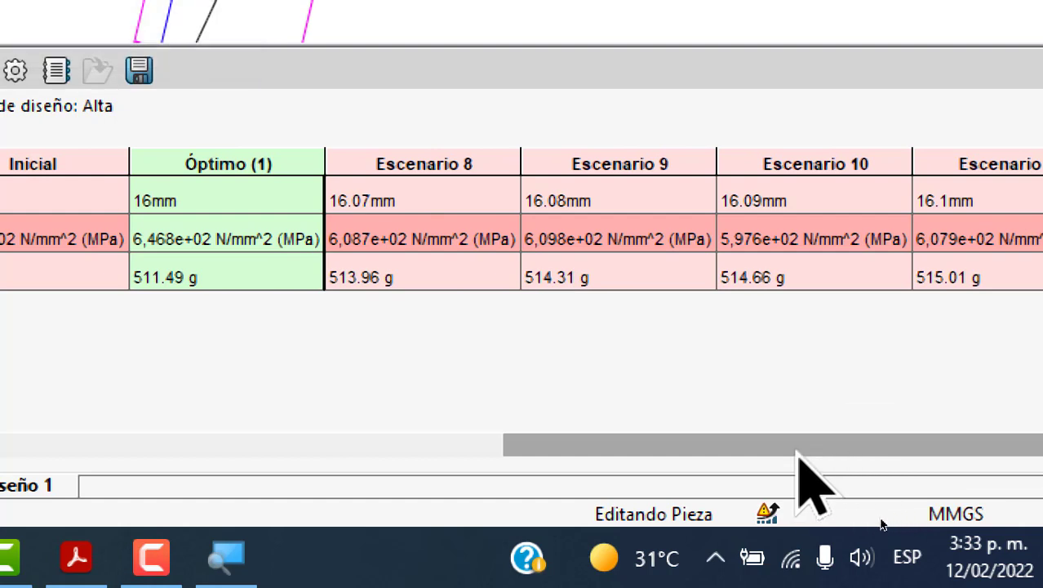
mouse_move(799, 451)
mouse_down()
mouse_move(617, 450)
mouse_move(368, 419)
mouse_up()
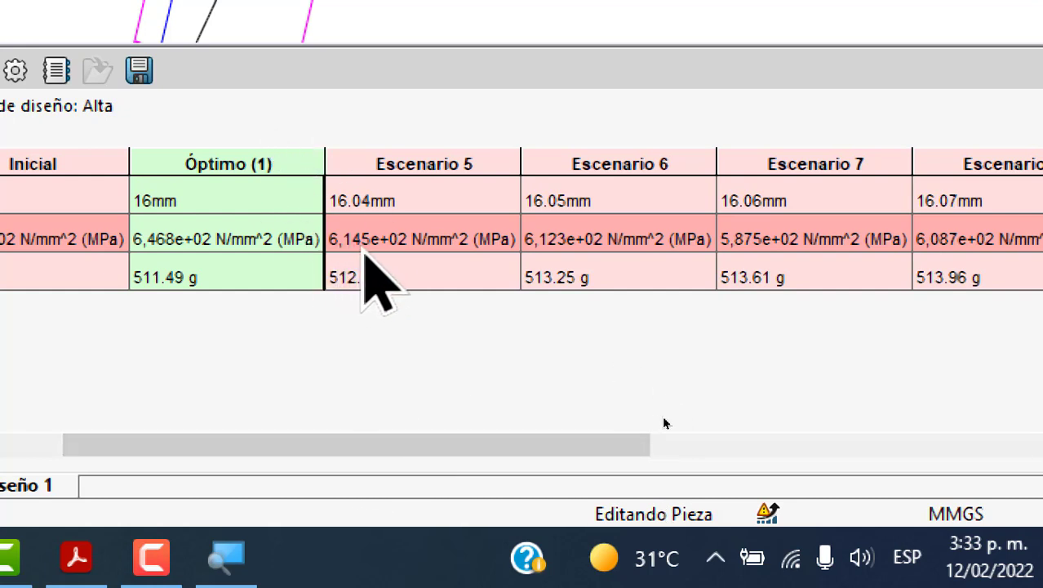
click(403, 168)
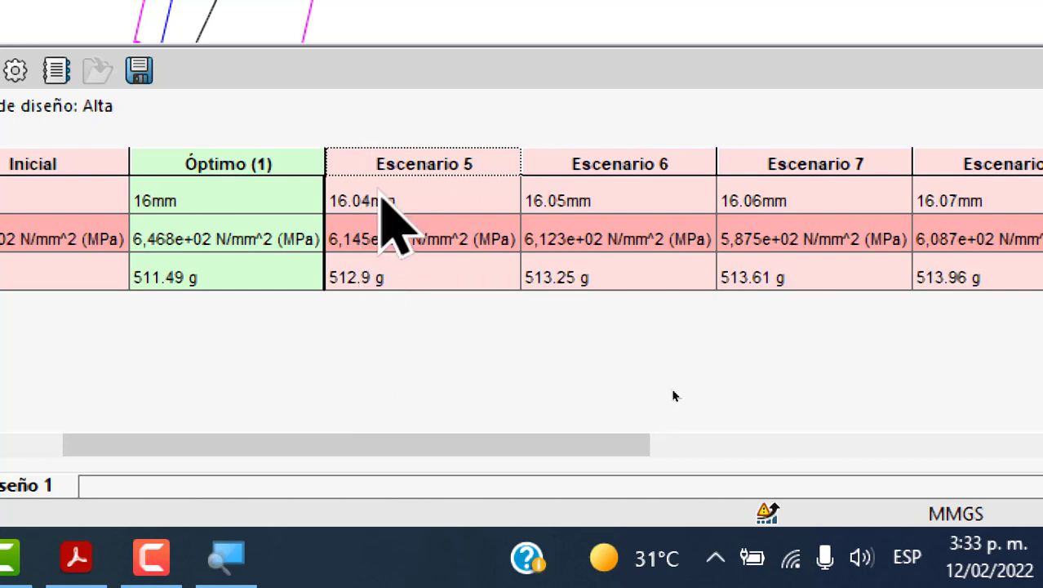
click(439, 149)
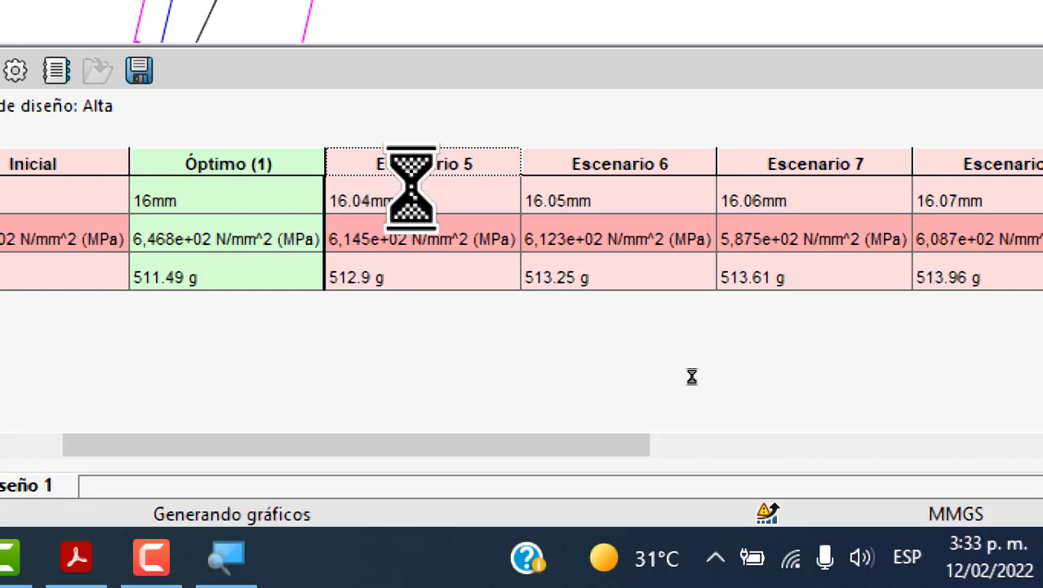
Step: Make Escenario 5 (ANCHO 16.04 mm, 614.5 MPa, 512.9 g) the current design
click(408, 163)
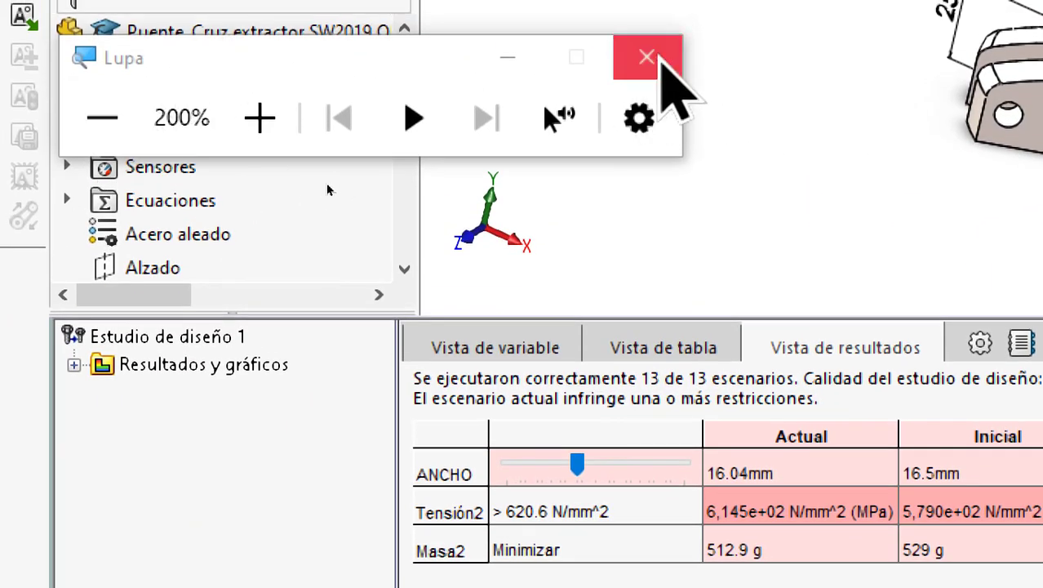
Step: Close the Magnifier to return to Análisis estático 1 showing the 16.04 mm bracket
click(646, 57)
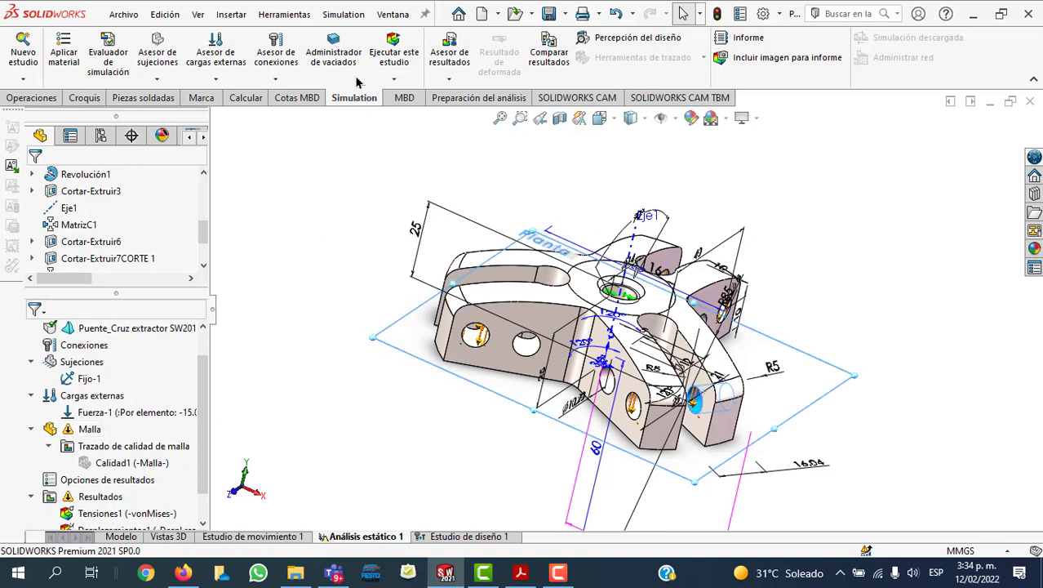
Step: Re-solve Análisis estático 1, giving a von Mises peak of 614,5 MPa
click(393, 56)
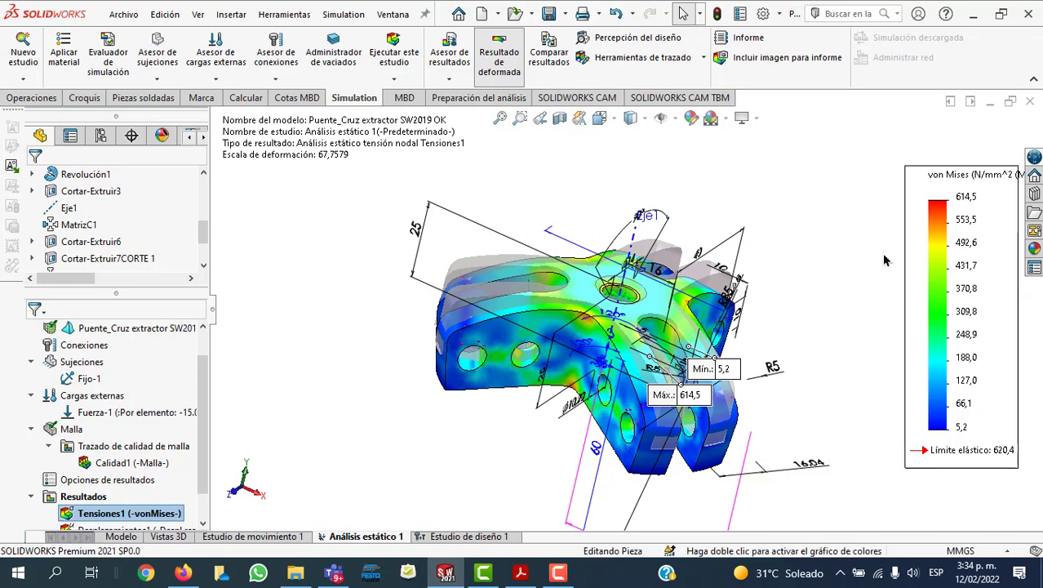
Step: Place the Máx. 614,5 label at the lower right, aligned with the 620,4 Límite elástico marker
mouse_move(694, 399)
mouse_down()
mouse_move(939, 502)
mouse_move(1002, 478)
mouse_up()
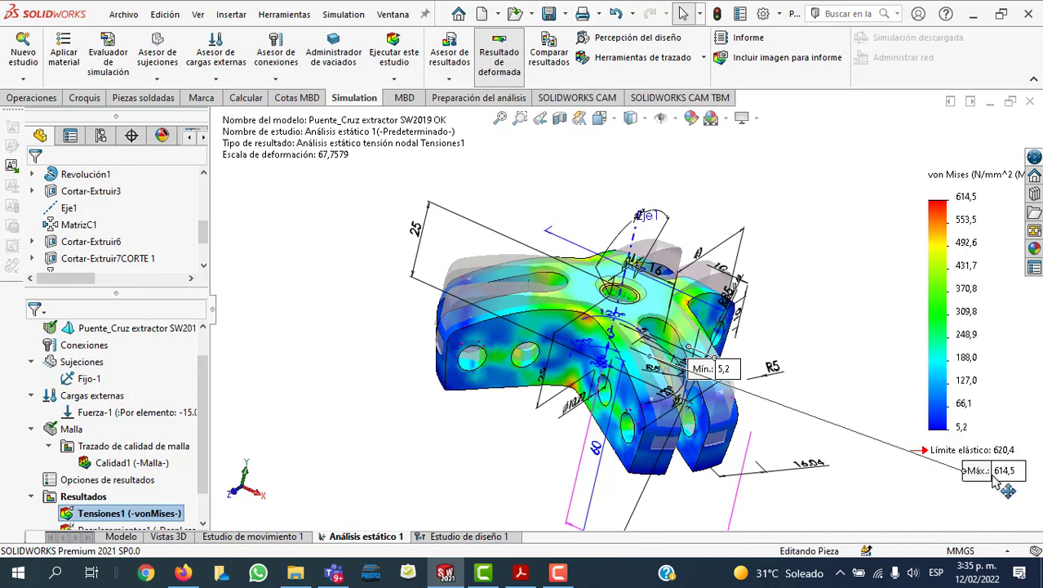
drag(994, 482, 998, 478)
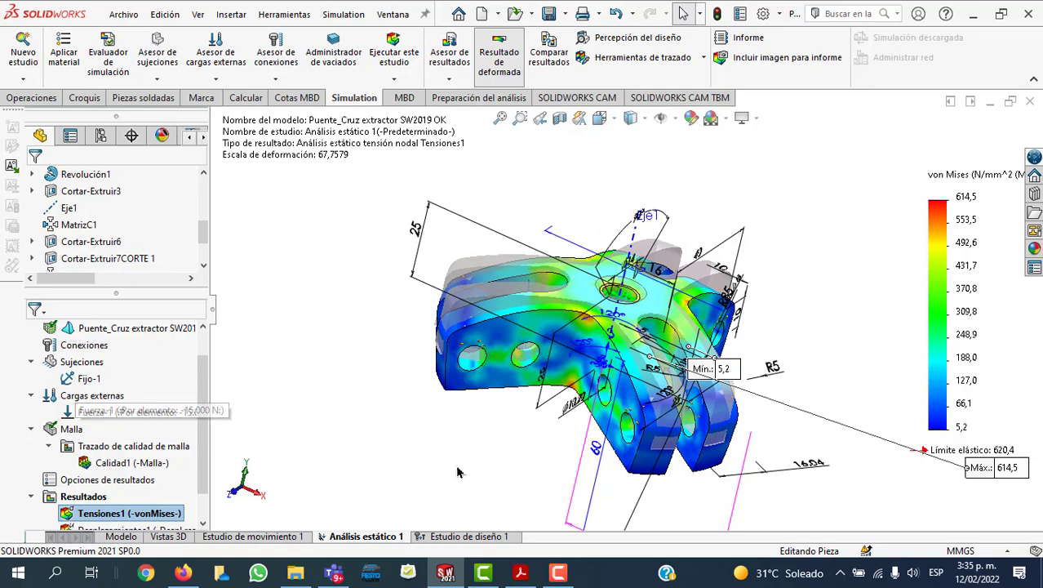
Step: Orbit the three-armed bracket and move the Máx 614,5 label clear of the part
mouse_move(447, 486)
middle_down()
mouse_move(296, 175)
mouse_move(365, 275)
middle_up()
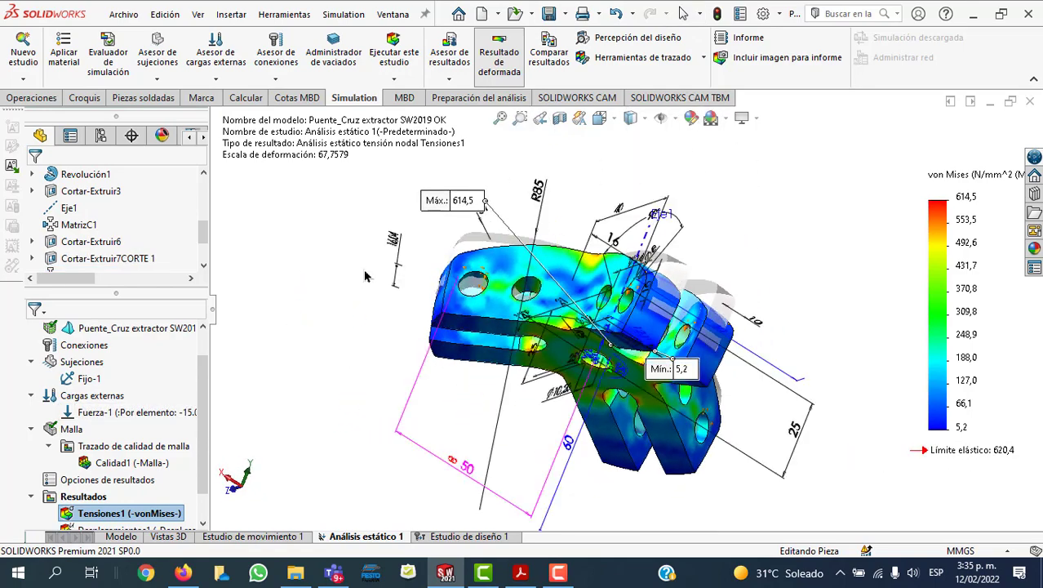
drag(424, 211, 577, 441)
mouse_move(578, 441)
middle_down()
mouse_move(713, 351)
mouse_move(606, 211)
middle_up()
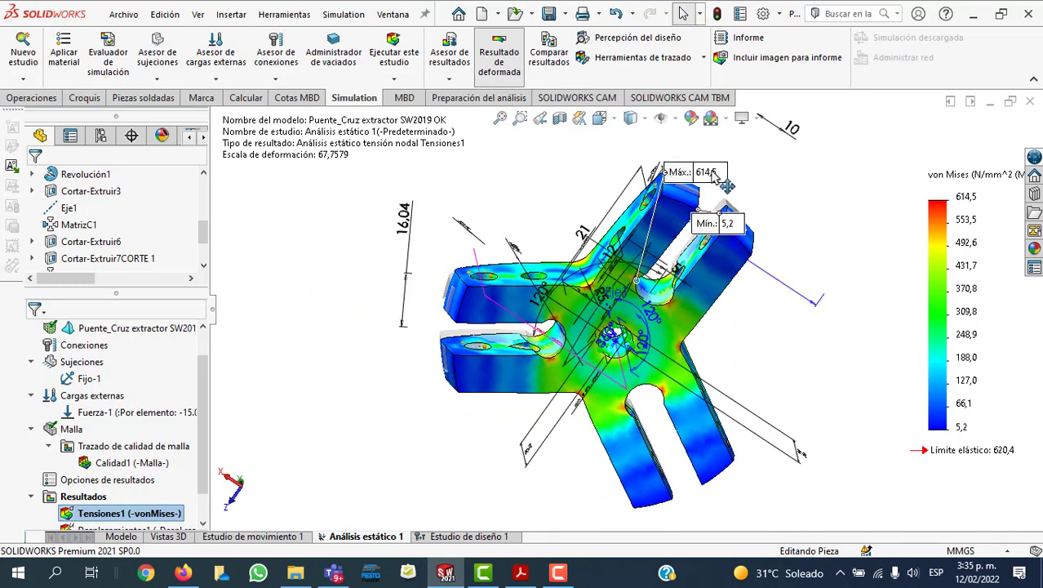
drag(605, 211, 525, 219)
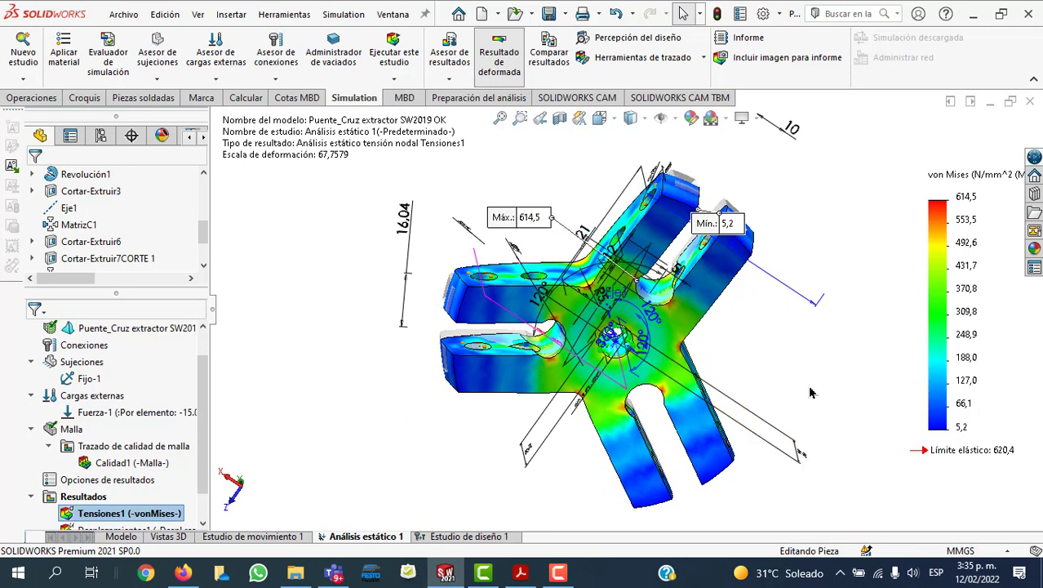
middle_drag(804, 387, 786, 391)
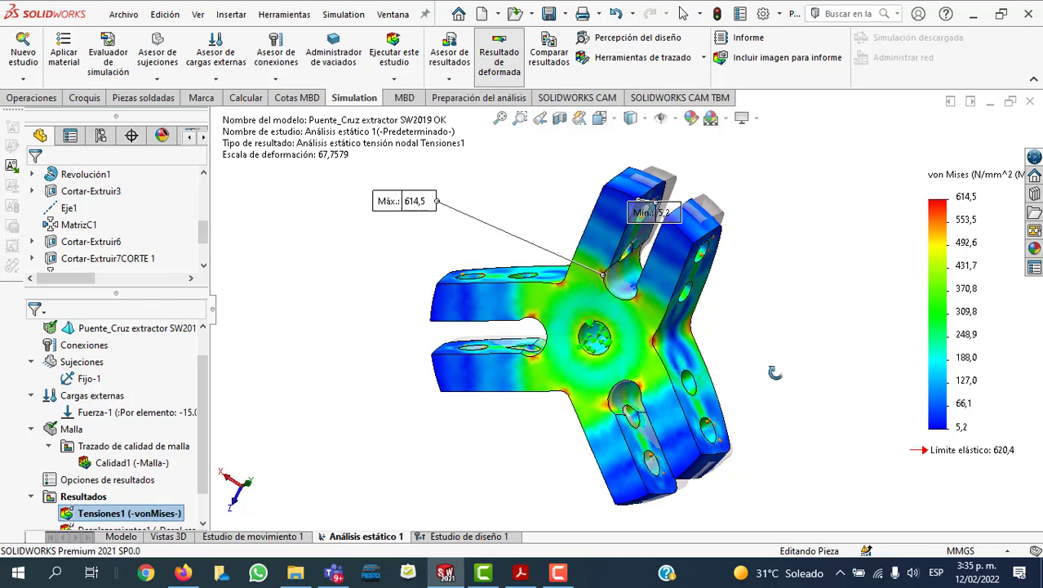